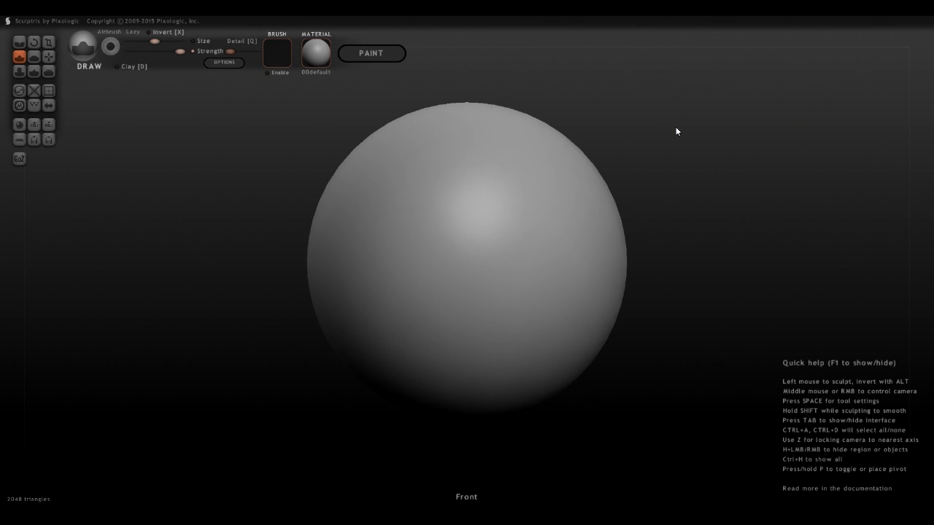
Hide the quick help and sculpt several raised strokes across the front of the sphere with the Draw brush
{"action": "key", "text": "F1"}
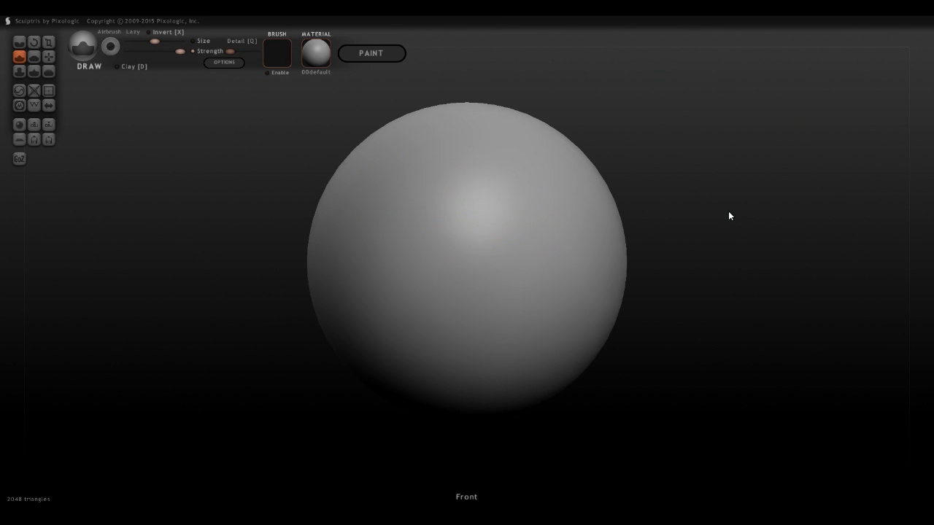
{"action": "mouse_move", "coordinate": [562, 246]}
{"action": "left_mouse_down"}
{"action": "mouse_move", "coordinate": [578, 238]}
{"action": "mouse_move", "coordinate": [537, 230]}
{"action": "mouse_move", "coordinate": [587, 243]}
{"action": "mouse_move", "coordinate": [527, 235]}
{"action": "mouse_move", "coordinate": [547, 323]}
{"action": "mouse_move", "coordinate": [525, 183]}
{"action": "mouse_move", "coordinate": [530, 227]}
{"action": "mouse_move", "coordinate": [502, 257]}
{"action": "left_mouse_up"}
{"action": "mouse_move", "coordinate": [521, 196]}
{"action": "left_mouse_down"}
{"action": "mouse_move", "coordinate": [511, 323]}
{"action": "mouse_move", "coordinate": [467, 244]}
{"action": "mouse_move", "coordinate": [490, 304]}
{"action": "left_mouse_up"}
{"action": "mouse_move", "coordinate": [582, 275]}
{"action": "right_mouse_down"}
{"action": "mouse_move", "coordinate": [488, 244]}
{"action": "mouse_move", "coordinate": [505, 191]}
{"action": "mouse_move", "coordinate": [555, 266]}
{"action": "mouse_move", "coordinate": [593, 287]}
{"action": "right_mouse_up"}
{"action": "mouse_move", "coordinate": [470, 146]}
{"action": "left_mouse_down"}
{"action": "mouse_move", "coordinate": [415, 167]}
{"action": "mouse_move", "coordinate": [397, 212]}
{"action": "mouse_move", "coordinate": [450, 189]}
{"action": "mouse_move", "coordinate": [424, 290]}
{"action": "mouse_move", "coordinate": [494, 146]}
{"action": "mouse_move", "coordinate": [392, 273]}
{"action": "mouse_move", "coordinate": [459, 235]}
{"action": "left_mouse_up"}
{"action": "mouse_move", "coordinate": [460, 235]}
{"action": "right_mouse_down"}
{"action": "mouse_move", "coordinate": [540, 278]}
{"action": "mouse_move", "coordinate": [561, 211]}
{"action": "mouse_move", "coordinate": [586, 238]}
{"action": "mouse_move", "coordinate": [429, 333]}
{"action": "mouse_move", "coordinate": [336, 280]}
{"action": "mouse_move", "coordinate": [561, 396]}
{"action": "mouse_move", "coordinate": [628, 355]}
{"action": "mouse_move", "coordinate": [513, 291]}
{"action": "mouse_move", "coordinate": [523, 327]}
{"action": "mouse_move", "coordinate": [513, 319]}
{"action": "right_mouse_up"}
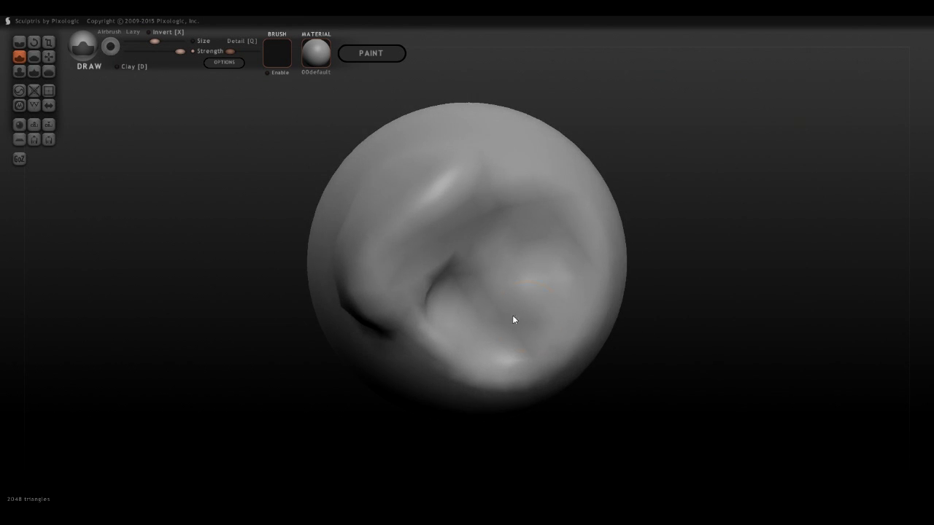
Replace the sculpted sphere with a fresh, unsculpted sphere in a new scene
{"action": "left_click", "coordinate": [22, 123]}
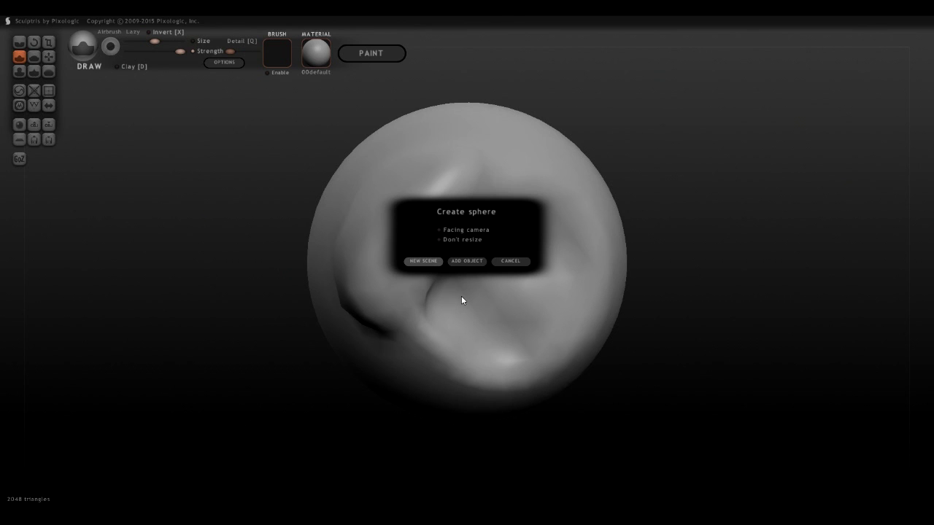
{"action": "key", "text": "Return"}
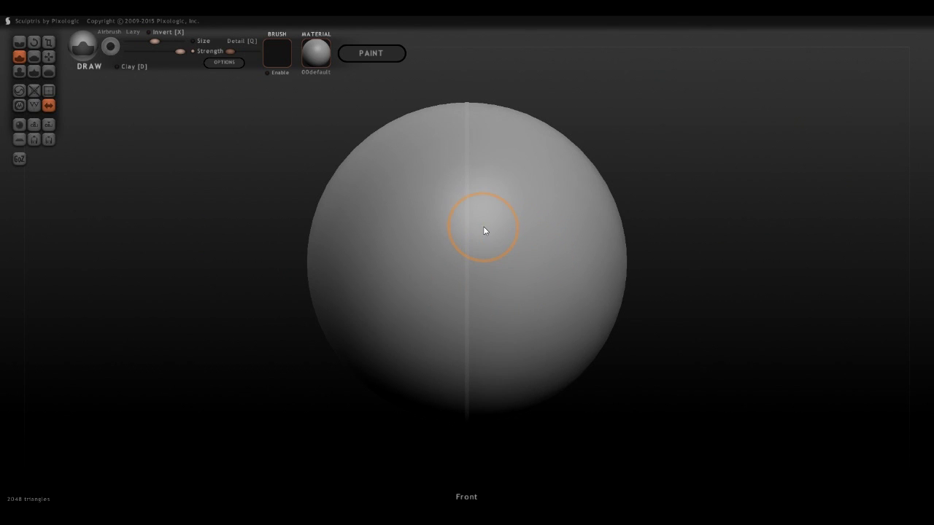
{"action": "right_click_drag", "start_coordinate": [502, 249], "coordinate": [488, 309]}
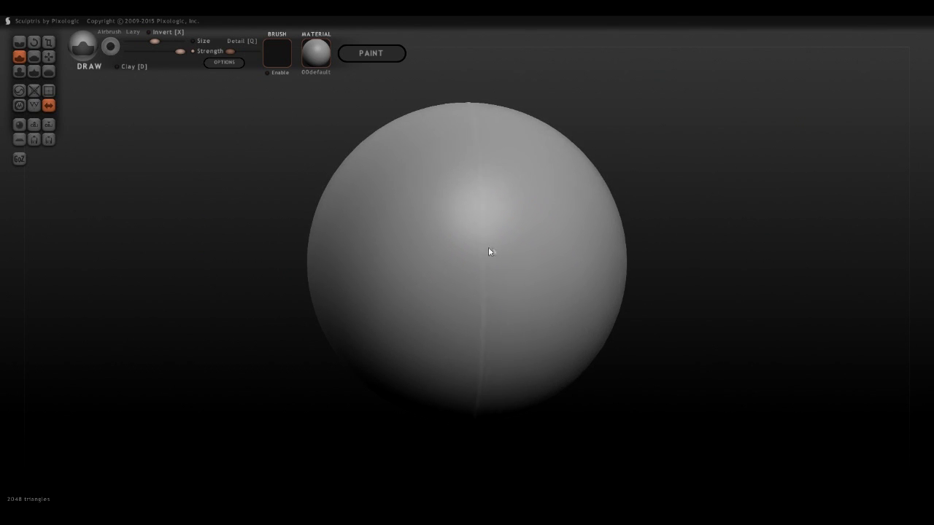
{"action": "mouse_move", "coordinate": [500, 263]}
{"action": "right_mouse_down"}
{"action": "mouse_move", "coordinate": [482, 252]}
{"action": "mouse_move", "coordinate": [490, 251]}
{"action": "right_mouse_up"}
{"action": "right_click_drag", "start_coordinate": [483, 346], "coordinate": [508, 288]}
{"action": "left_click", "coordinate": [475, 291]}
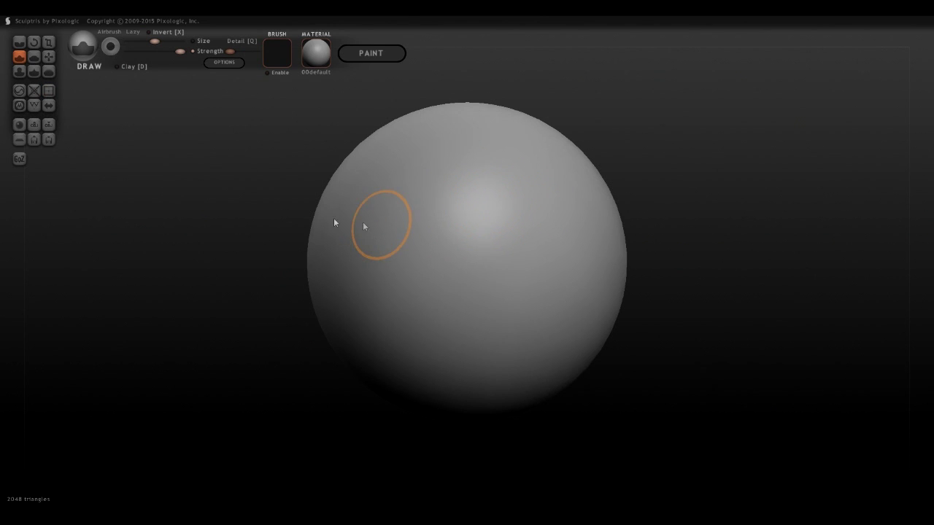
Create a plane in a new scene in place of the sphere
{"action": "left_click", "coordinate": [21, 143]}
{"action": "left_click", "coordinate": [436, 264]}
{"action": "middle_click_drag", "start_coordinate": [598, 368], "coordinate": [594, 246]}
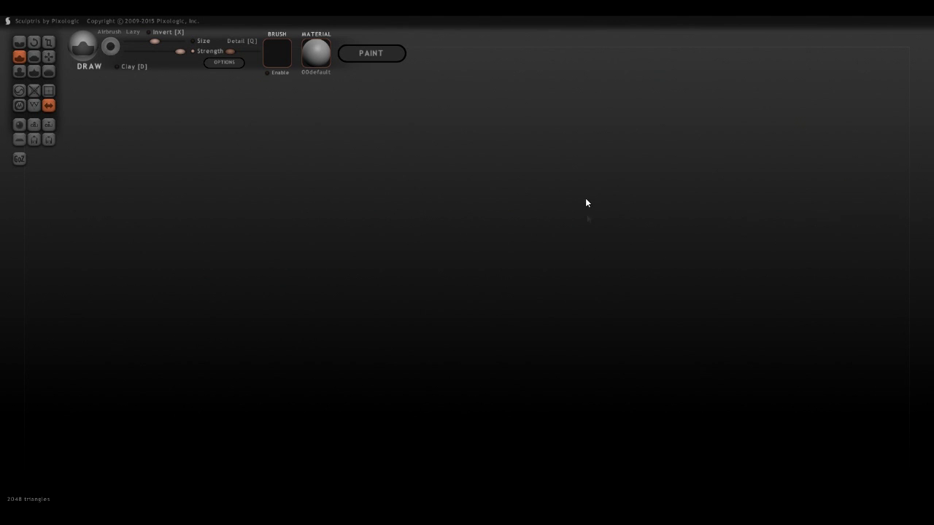
{"action": "right_click_drag", "start_coordinate": [585, 202], "coordinate": [606, 373]}
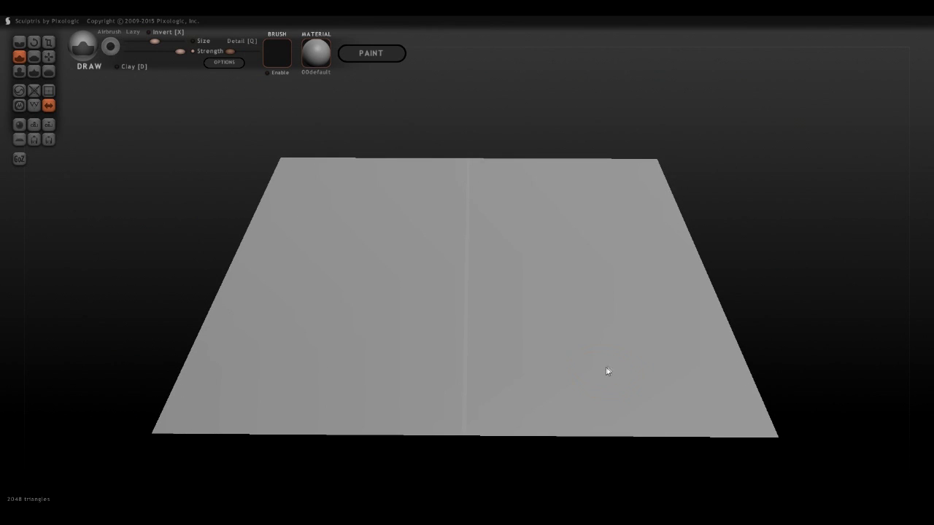
Add a sphere object to the plane scene, placing it as a mirrored pair at the plane's far corners
{"action": "left_click", "coordinate": [24, 121]}
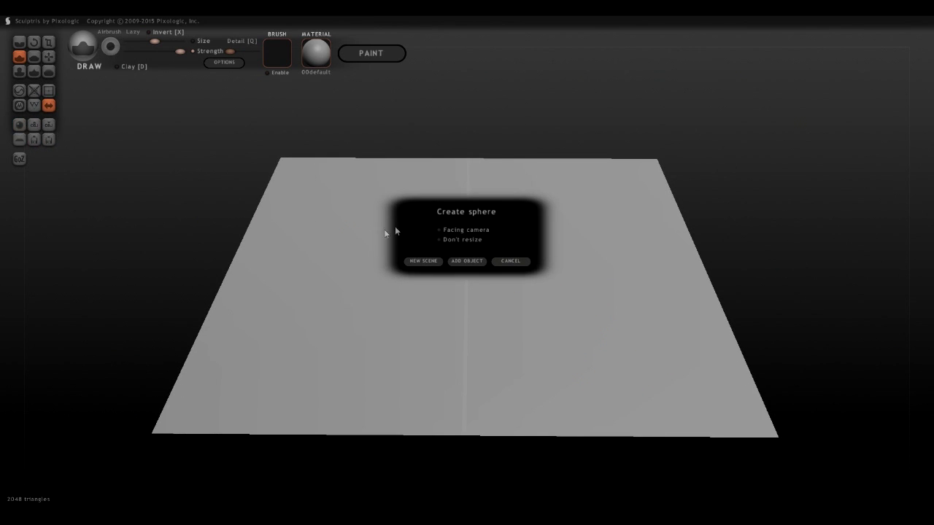
{"action": "left_click", "coordinate": [482, 262]}
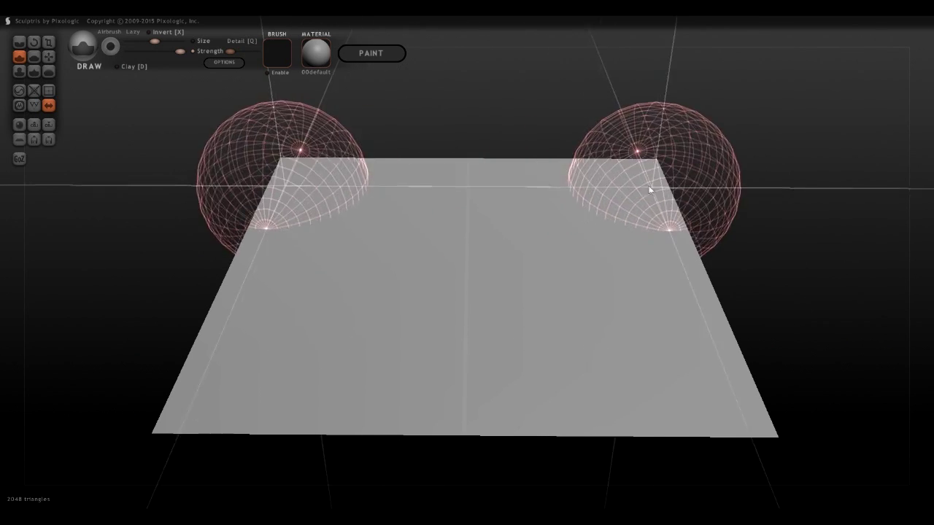
{"action": "left_click_drag", "start_coordinate": [641, 162], "coordinate": [644, 82]}
{"action": "right_click_drag", "start_coordinate": [651, 76], "coordinate": [784, 71]}
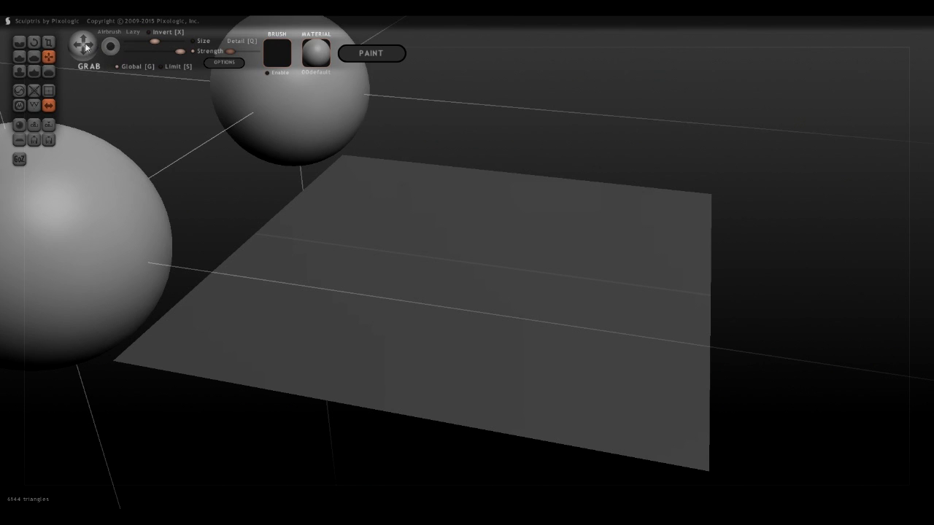
Move the mirrored spheres with the Grab tool until they meet at the symmetry line above the plane
{"action": "left_click_drag", "start_coordinate": [70, 252], "coordinate": [627, 263]}
{"action": "right_click_drag", "start_coordinate": [627, 262], "coordinate": [527, 292]}
{"action": "right_click_drag", "start_coordinate": [744, 273], "coordinate": [540, 309]}
{"action": "right_click_drag", "start_coordinate": [584, 269], "coordinate": [570, 300]}
{"action": "left_click_drag", "start_coordinate": [571, 300], "coordinate": [521, 338]}
{"action": "right_click_drag", "start_coordinate": [624, 312], "coordinate": [629, 281]}
{"action": "left_click_drag", "start_coordinate": [534, 314], "coordinate": [617, 142]}
{"action": "right_click_drag", "start_coordinate": [694, 300], "coordinate": [702, 273]}
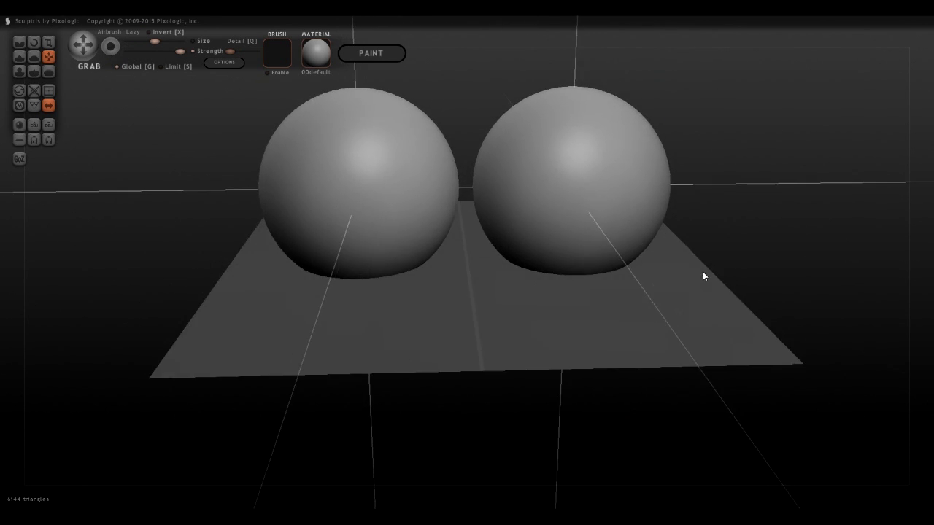
{"action": "left_click_drag", "start_coordinate": [573, 193], "coordinate": [552, 173]}
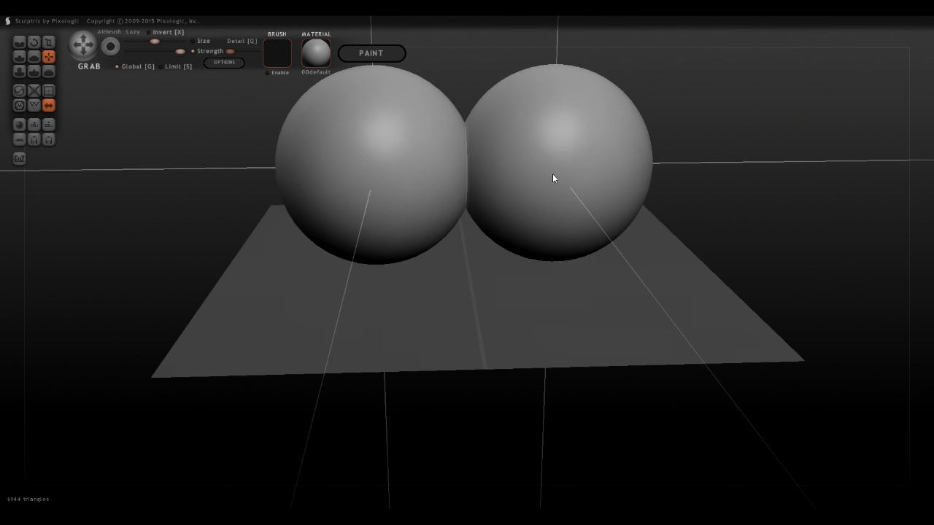
{"action": "right_click_drag", "start_coordinate": [552, 174], "coordinate": [595, 254]}
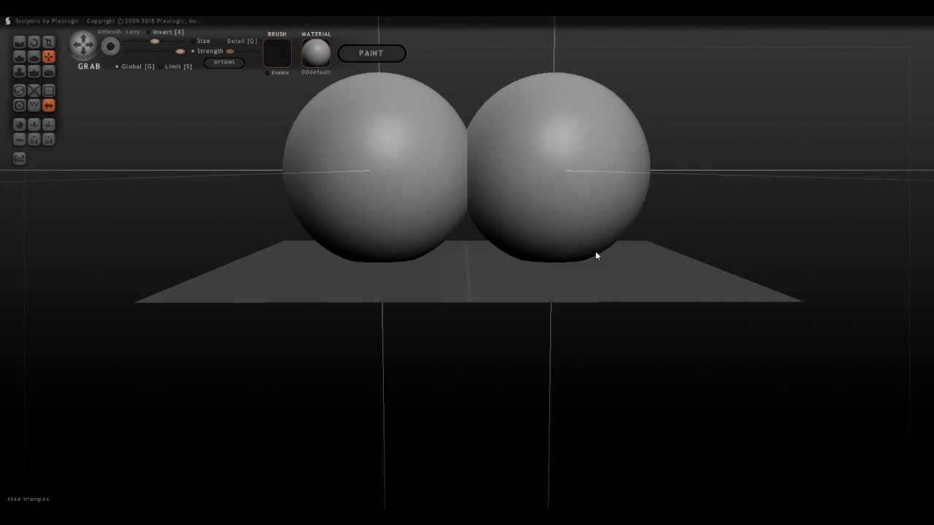
{"action": "right_click_drag", "start_coordinate": [515, 278], "coordinate": [445, 343]}
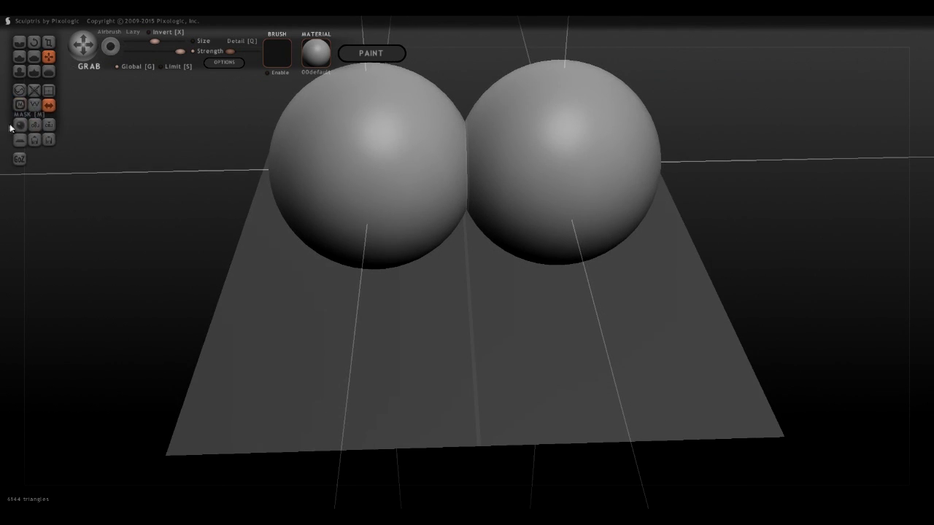
Clear the plane and both spheres by starting a new scene with a single sphere
{"action": "left_click", "coordinate": [19, 127]}
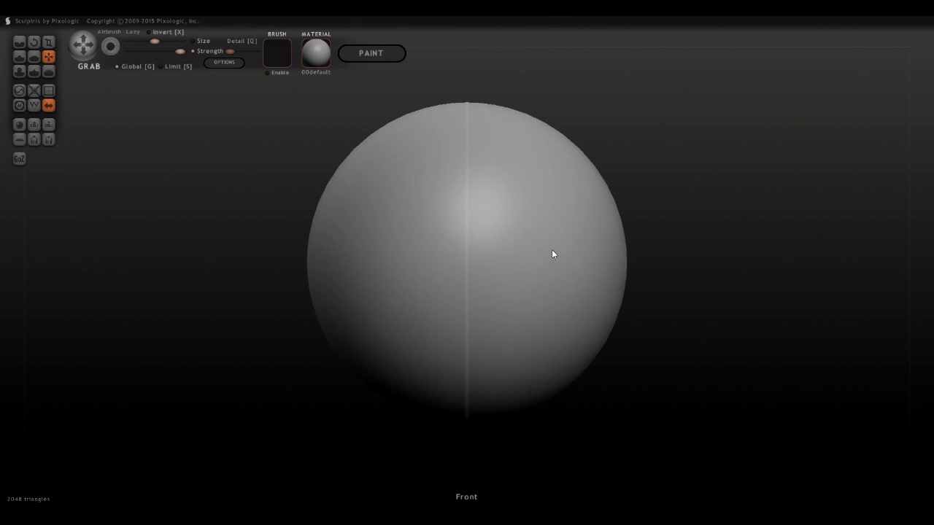
{"action": "mouse_move", "coordinate": [443, 254]}
{"action": "left_mouse_down"}
{"action": "mouse_move", "coordinate": [255, 172]}
{"action": "mouse_move", "coordinate": [370, 248]}
{"action": "left_mouse_up"}
{"action": "right_click_drag", "start_coordinate": [463, 198], "coordinate": [397, 129]}
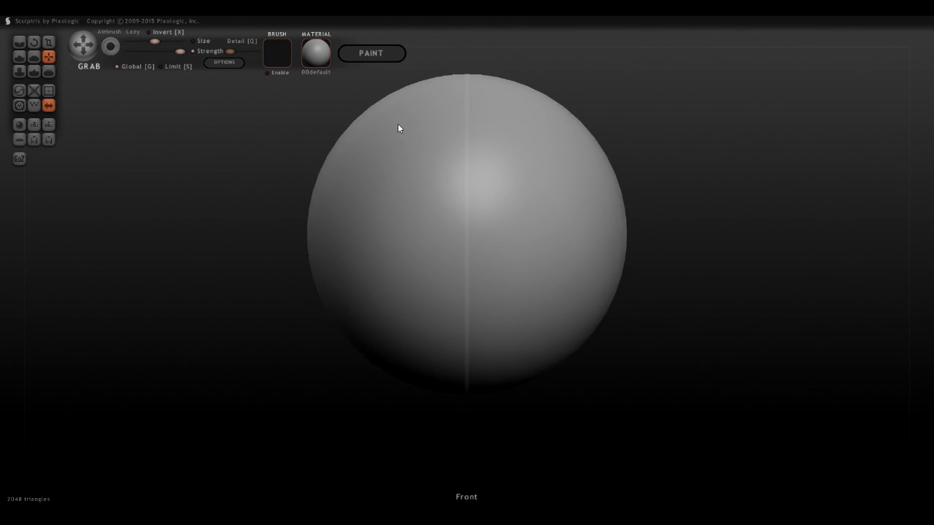
Start a new scene with a plane instead of the single sphere
{"action": "left_click", "coordinate": [19, 140]}
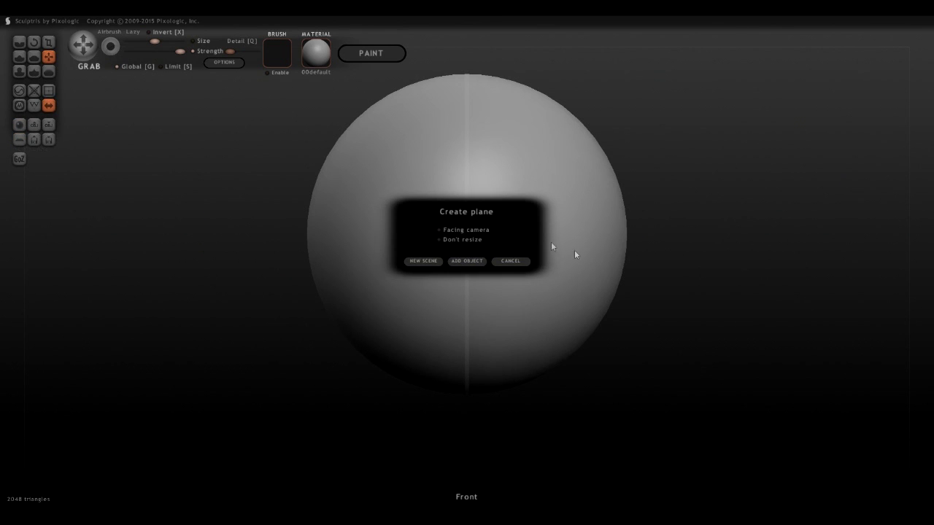
{"action": "left_click", "coordinate": [423, 260]}
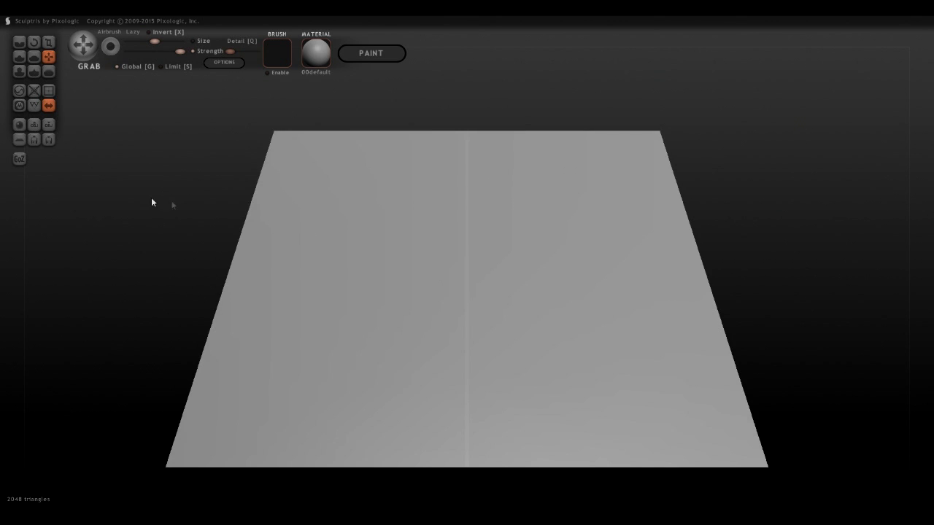
{"action": "right_click_drag", "start_coordinate": [486, 340], "coordinate": [481, 321]}
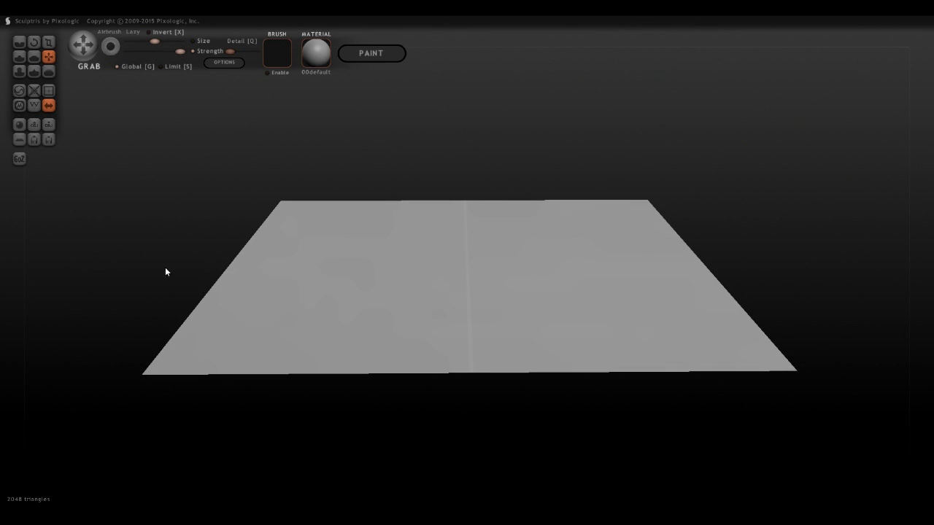
Add a mirrored pair of spheres to the scene and raise them above the plane so they meet in the middle
{"action": "left_click", "coordinate": [19, 124]}
{"action": "left_click", "coordinate": [475, 263]}
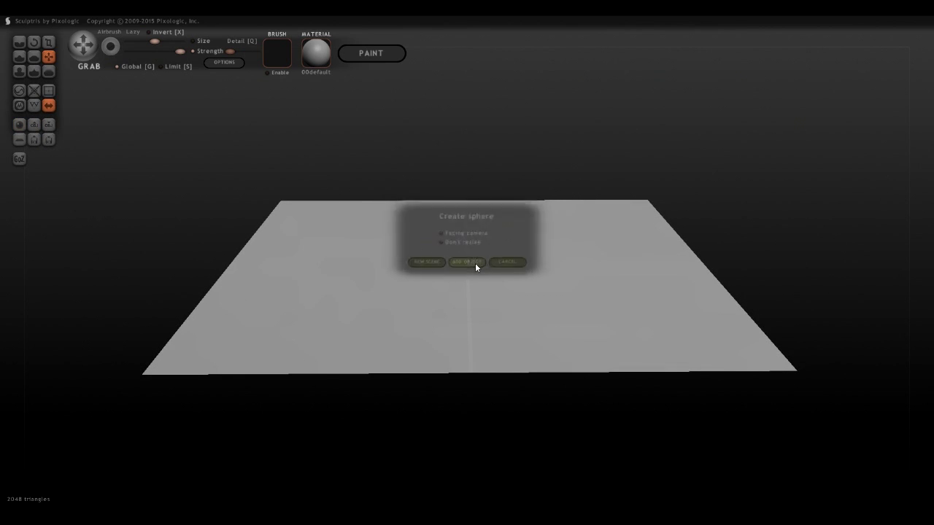
{"action": "left_click", "coordinate": [371, 264]}
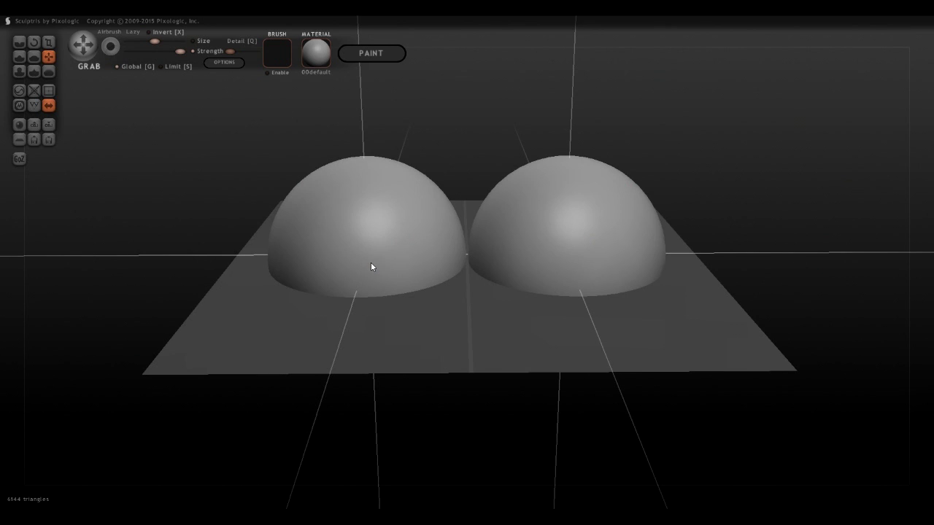
{"action": "left_click_drag", "start_coordinate": [321, 240], "coordinate": [337, 123]}
{"action": "right_click_drag", "start_coordinate": [532, 217], "coordinate": [583, 229]}
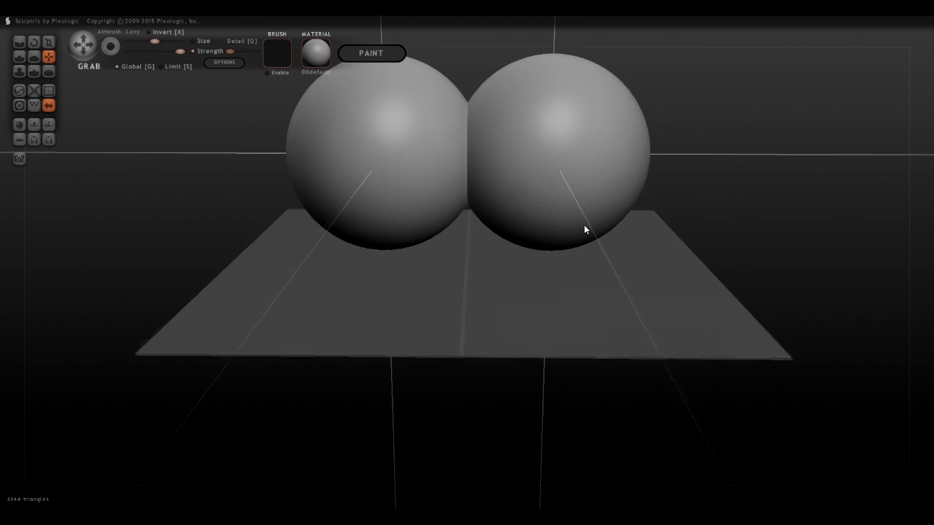
{"action": "mouse_move", "coordinate": [575, 305]}
{"action": "right_mouse_down"}
{"action": "mouse_move", "coordinate": [605, 296]}
{"action": "mouse_move", "coordinate": [591, 300]}
{"action": "right_mouse_up"}
Apply the normals material to the spheres and plane
{"action": "left_click", "coordinate": [315, 52]}
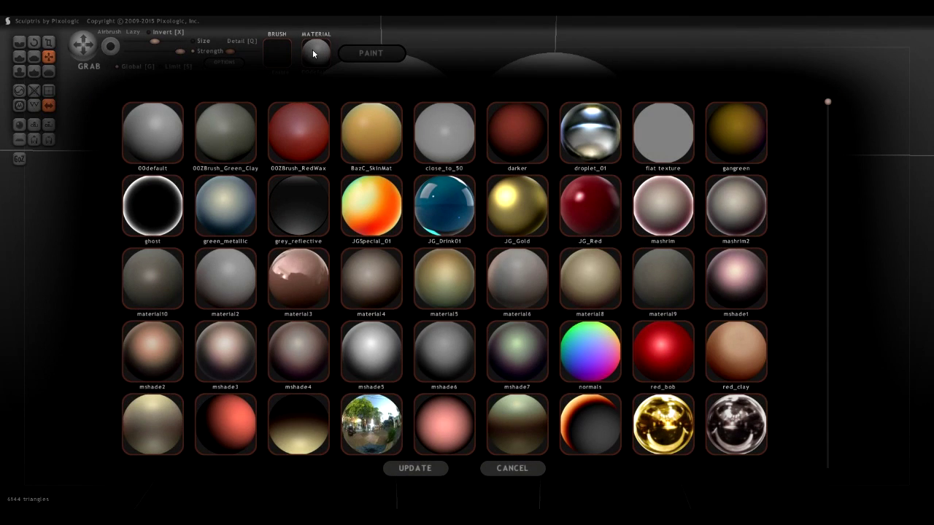
{"action": "left_click_drag", "start_coordinate": [829, 101], "coordinate": [833, 34]}
{"action": "left_click", "coordinate": [578, 357]}
{"action": "mouse_move", "coordinate": [510, 317]}
{"action": "right_mouse_down"}
{"action": "mouse_move", "coordinate": [498, 279]}
{"action": "mouse_move", "coordinate": [539, 396]}
{"action": "mouse_move", "coordinate": [664, 340]}
{"action": "mouse_move", "coordinate": [579, 358]}
{"action": "mouse_move", "coordinate": [469, 285]}
{"action": "mouse_move", "coordinate": [430, 334]}
{"action": "mouse_move", "coordinate": [564, 395]}
{"action": "mouse_move", "coordinate": [749, 398]}
{"action": "mouse_move", "coordinate": [867, 329]}
{"action": "mouse_move", "coordinate": [844, 385]}
{"action": "mouse_move", "coordinate": [521, 334]}
{"action": "mouse_move", "coordinate": [513, 348]}
{"action": "mouse_move", "coordinate": [513, 325]}
{"action": "mouse_move", "coordinate": [601, 289]}
{"action": "mouse_move", "coordinate": [515, 318]}
{"action": "right_mouse_up"}
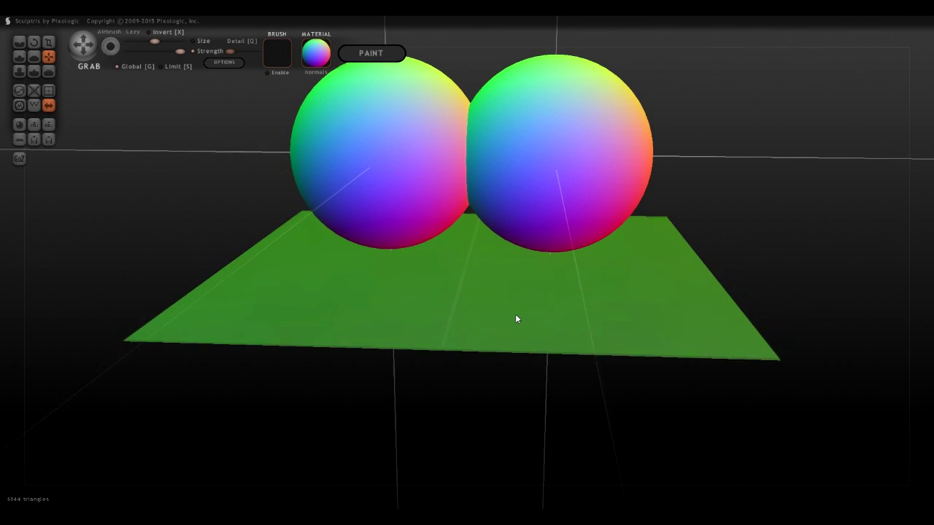
Change the scene's material to the glossy blue JG_Drink01
{"action": "left_click", "coordinate": [314, 54]}
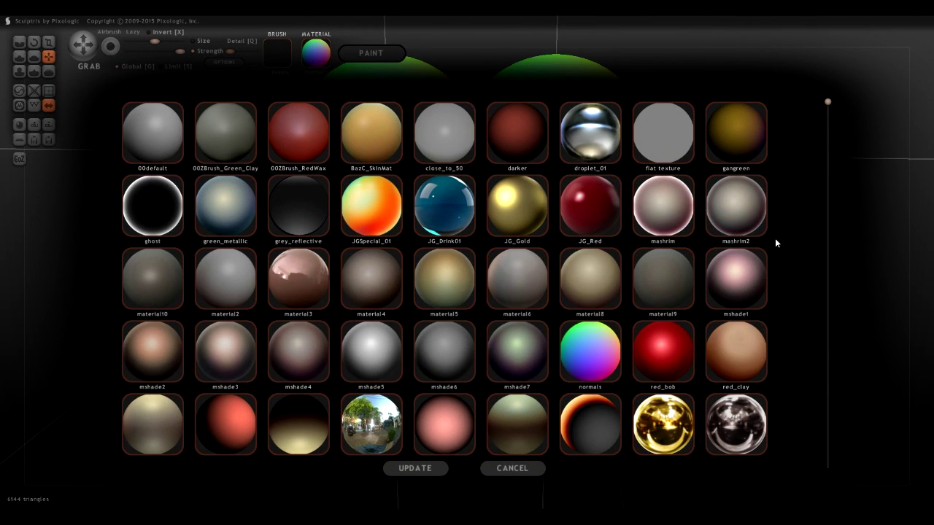
{"action": "left_click", "coordinate": [452, 223]}
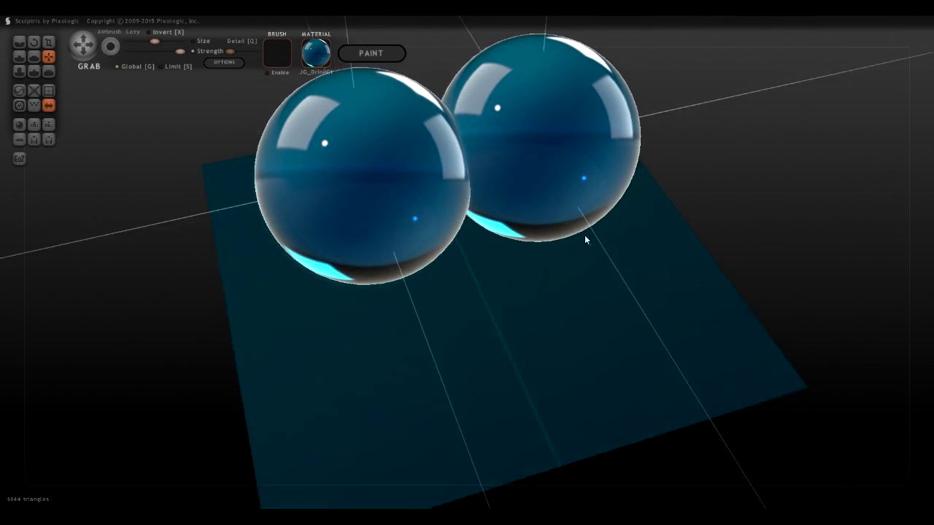
{"action": "right_click_drag", "start_coordinate": [584, 239], "coordinate": [490, 204]}
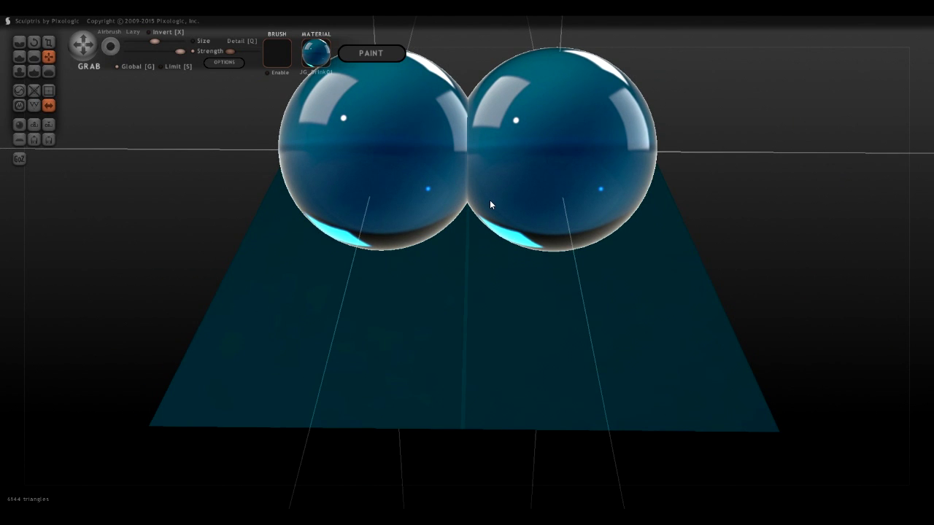
Switch the spheres and plane to the droplet_01 material
{"action": "left_click", "coordinate": [315, 53]}
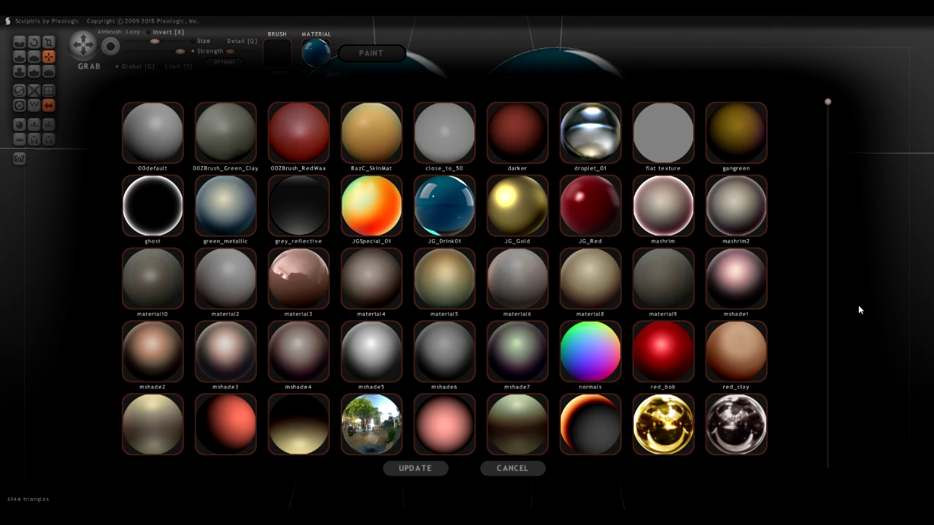
{"action": "left_click", "coordinate": [605, 139]}
{"action": "right_click_drag", "start_coordinate": [528, 219], "coordinate": [386, 87]}
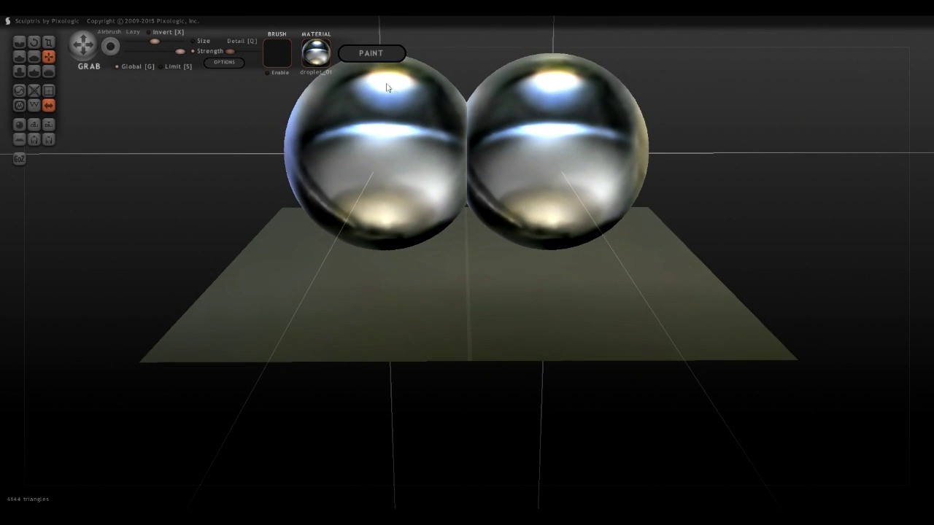
Browse the full material library and apply the ghost material to the scene
{"action": "left_click", "coordinate": [316, 54]}
{"action": "scroll", "coordinate": [565, 327], "scroll_direction": "down", "scroll_amount": 1}
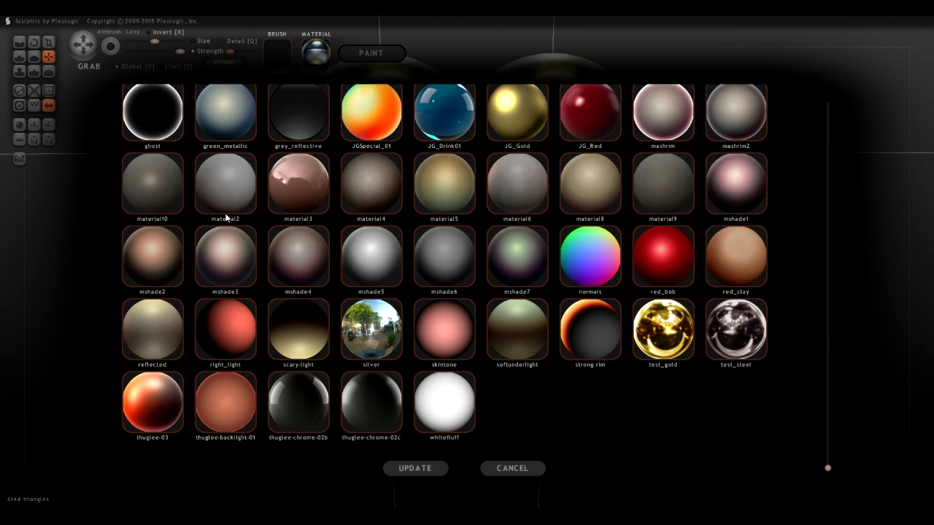
{"action": "scroll", "coordinate": [437, 291], "scroll_direction": "up", "scroll_amount": 2}
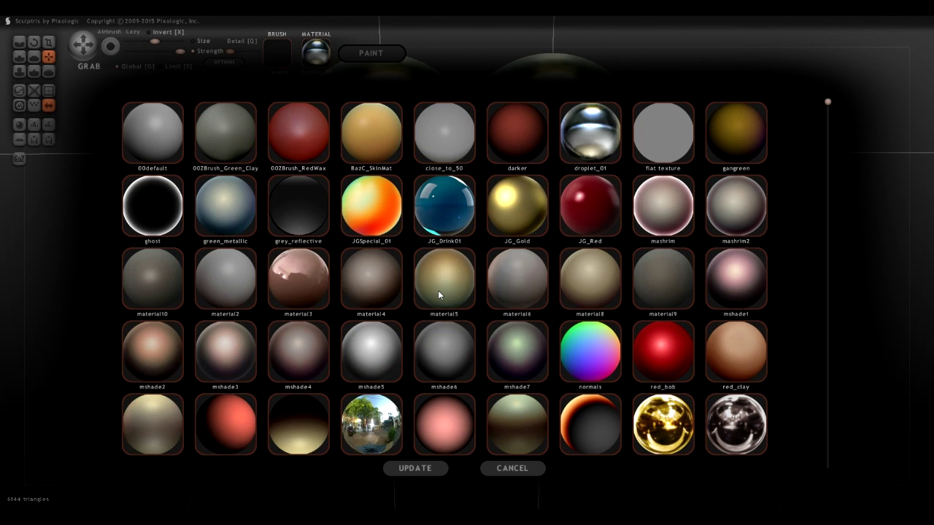
{"action": "left_click", "coordinate": [153, 201]}
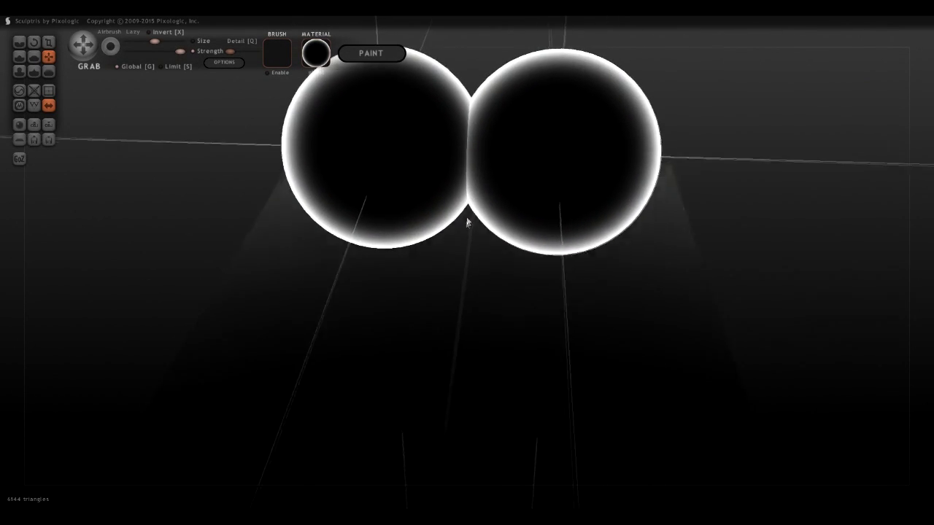
Set the material of the spheres and plane to material3
{"action": "left_click", "coordinate": [315, 53]}
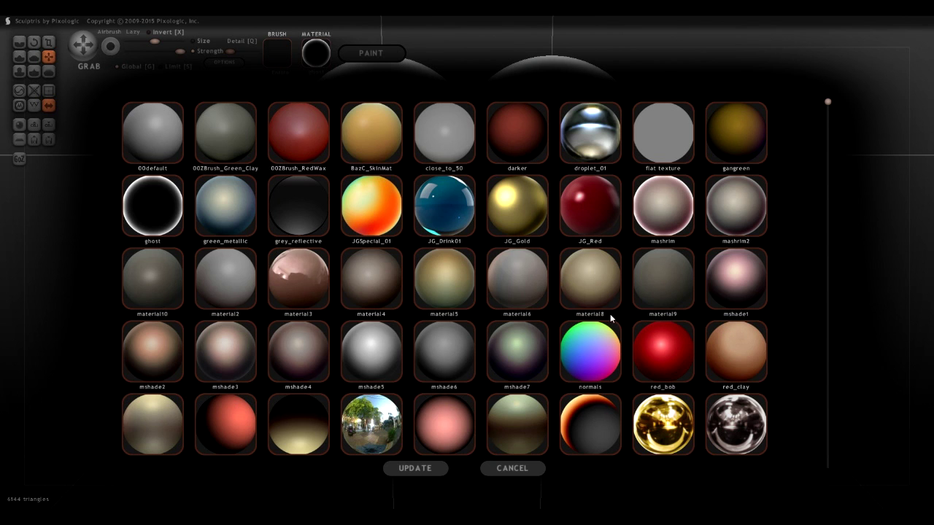
{"action": "left_click", "coordinate": [316, 286]}
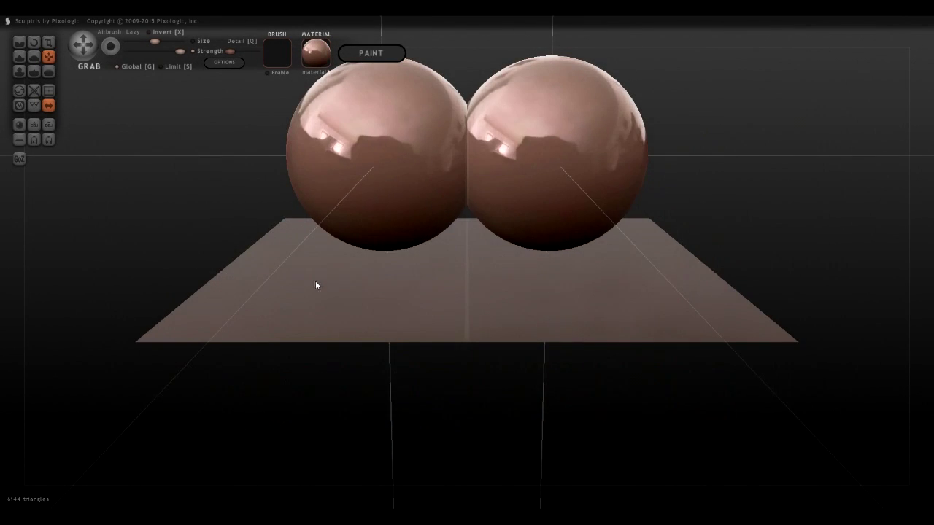
Carve a long shallow groove across the front of the plane with the Crease brush
{"action": "mouse_move", "coordinate": [703, 183]}
{"action": "left_mouse_down"}
{"action": "mouse_move", "coordinate": [701, 167]}
{"action": "mouse_move", "coordinate": [709, 231]}
{"action": "mouse_move", "coordinate": [620, 183]}
{"action": "mouse_move", "coordinate": [799, 201]}
{"action": "mouse_move", "coordinate": [688, 197]}
{"action": "mouse_move", "coordinate": [700, 194]}
{"action": "mouse_move", "coordinate": [700, 178]}
{"action": "left_mouse_up"}
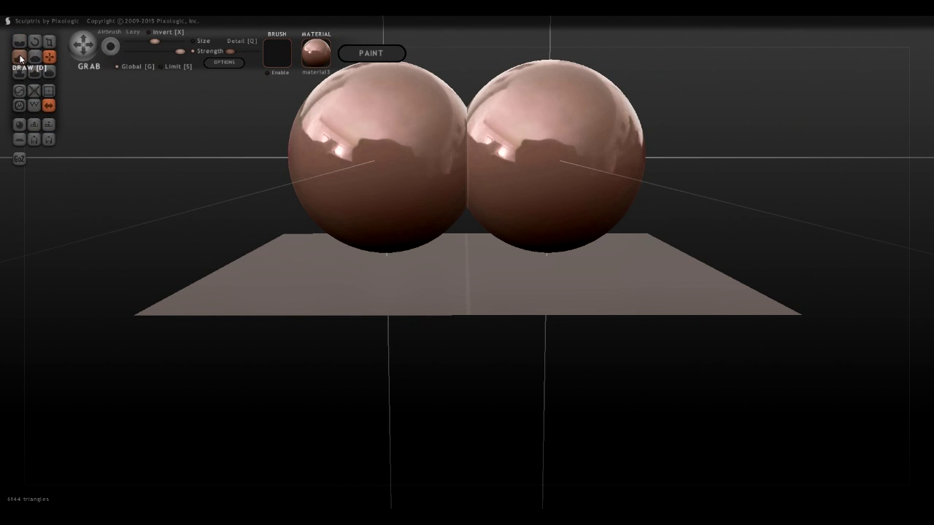
{"action": "left_click", "coordinate": [18, 58]}
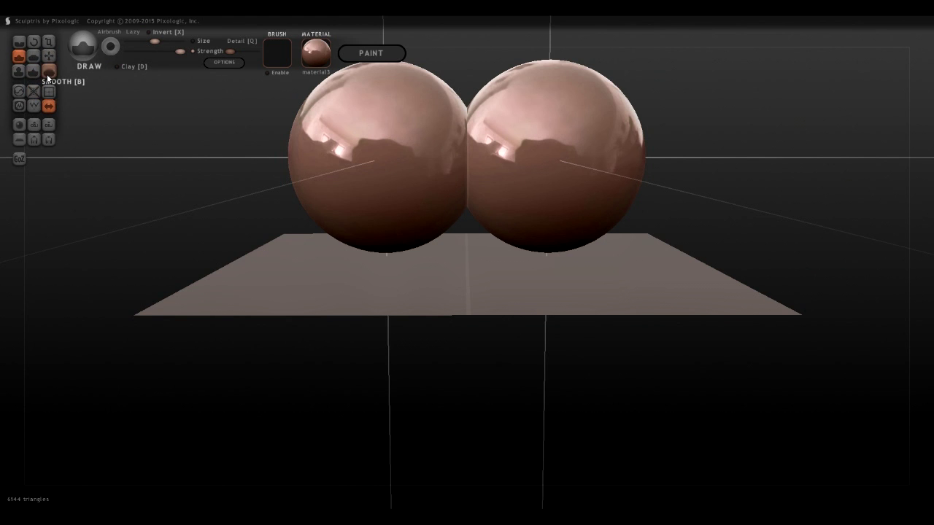
{"action": "left_click", "coordinate": [18, 41]}
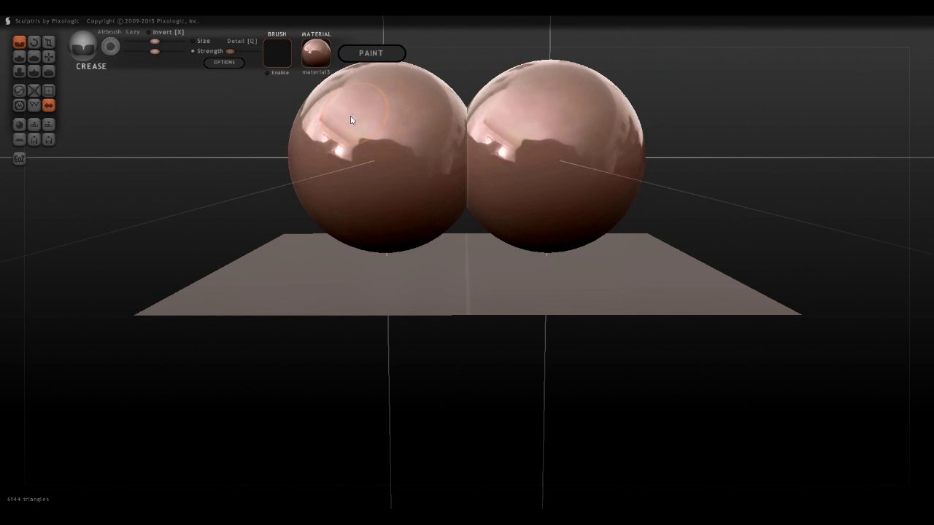
{"action": "scroll", "coordinate": [346, 145], "scroll_direction": "down", "scroll_amount": 2}
{"action": "scroll", "coordinate": [346, 145], "scroll_direction": "up", "scroll_amount": 3}
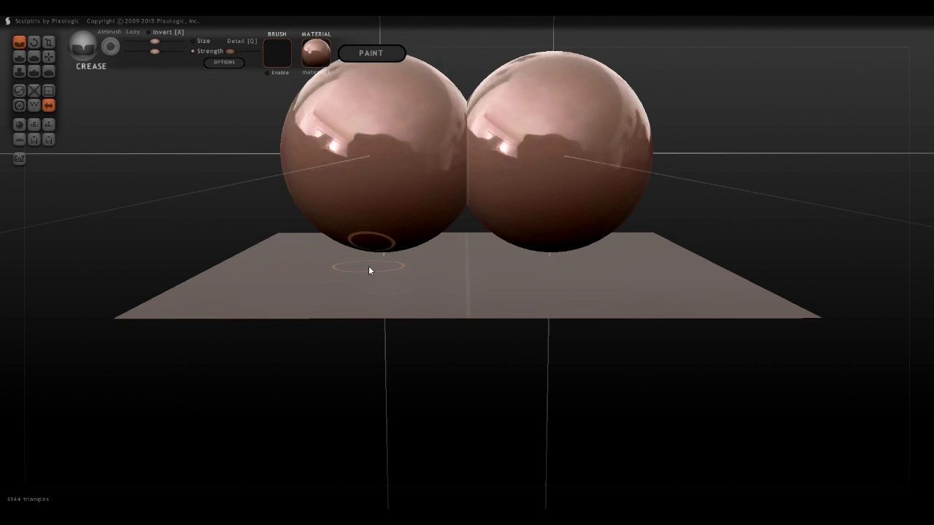
{"action": "middle_click_drag", "start_coordinate": [546, 281], "coordinate": [465, 378]}
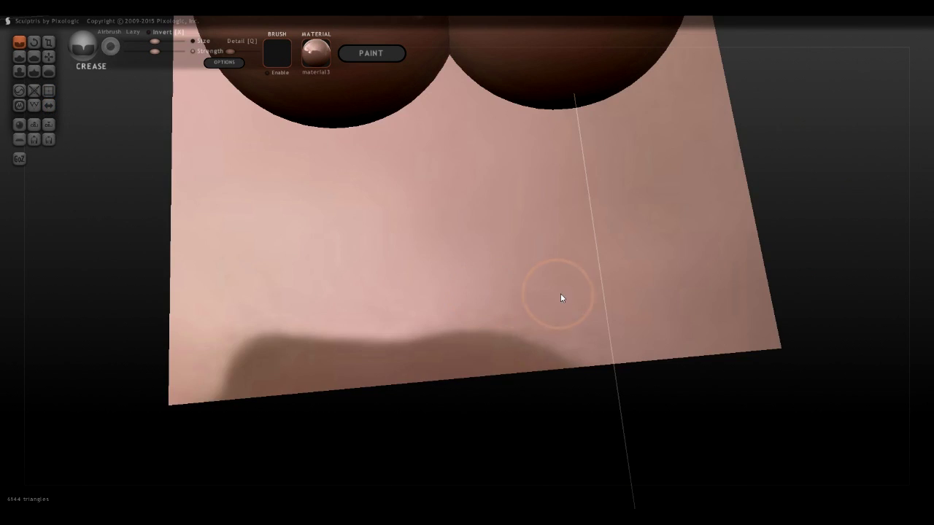
{"action": "middle_click_drag", "start_coordinate": [560, 293], "coordinate": [536, 250]}
{"action": "right_click_drag", "start_coordinate": [296, 216], "coordinate": [299, 250]}
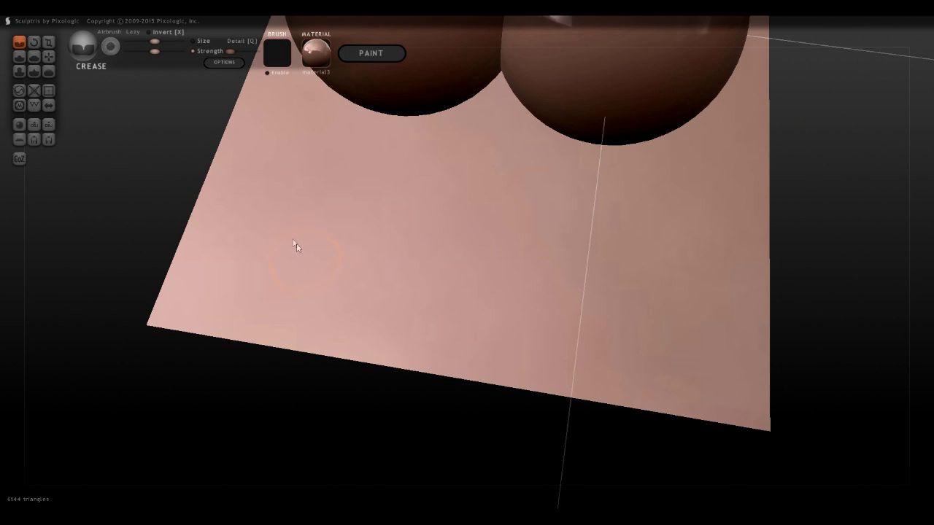
{"action": "mouse_move", "coordinate": [270, 194]}
{"action": "left_mouse_down"}
{"action": "mouse_move", "coordinate": [319, 226]}
{"action": "mouse_move", "coordinate": [631, 280]}
{"action": "left_mouse_up"}
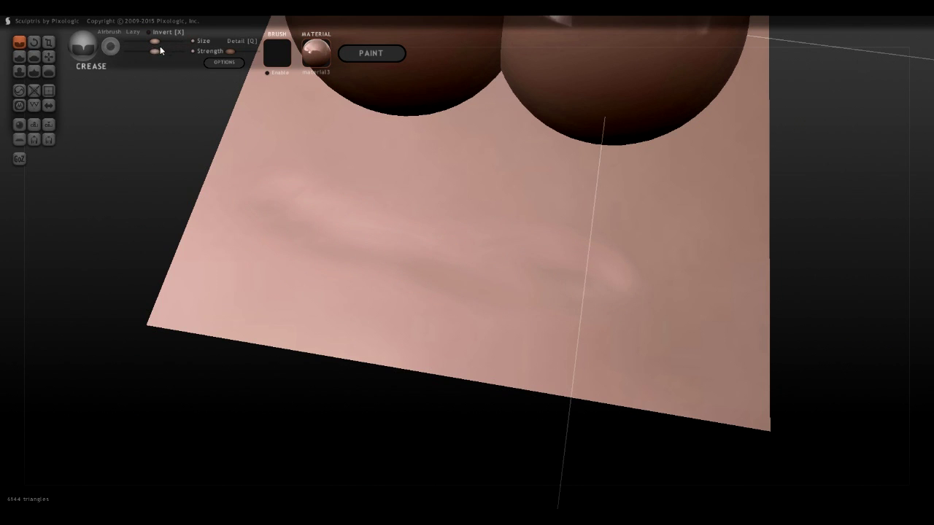
Raise the Crease brush's strength, reduce its size, and carve deeper creases along the groove in the plane
{"action": "mouse_move", "coordinate": [155, 45]}
{"action": "left_mouse_down"}
{"action": "mouse_move", "coordinate": [137, 46]}
{"action": "mouse_move", "coordinate": [180, 51]}
{"action": "left_mouse_up"}
{"action": "scroll", "coordinate": [700, 325], "scroll_direction": "up", "scroll_amount": 5}
{"action": "scroll", "coordinate": [704, 332], "scroll_direction": "down", "scroll_amount": 3}
{"action": "right_click_drag", "start_coordinate": [696, 325], "coordinate": [527, 243]}
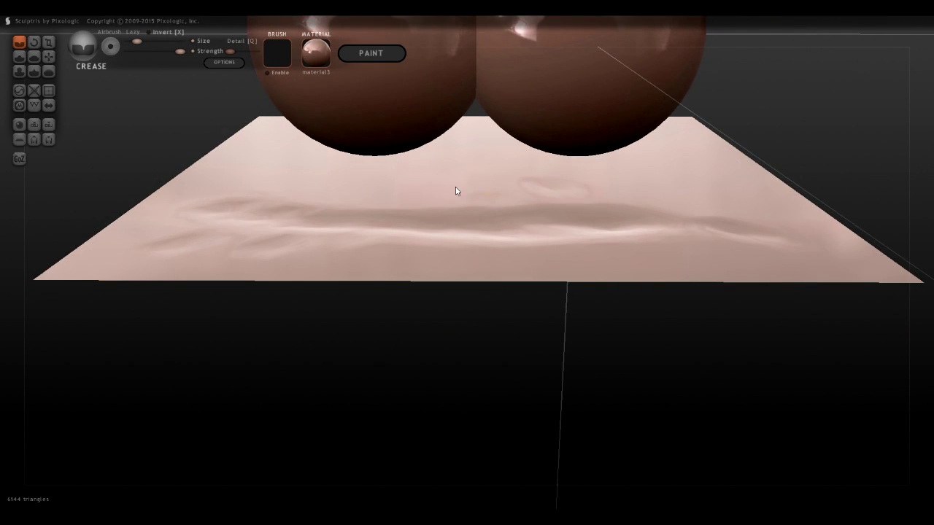
{"action": "mouse_move", "coordinate": [543, 188]}
{"action": "left_mouse_down"}
{"action": "mouse_move", "coordinate": [500, 194]}
{"action": "mouse_move", "coordinate": [479, 210]}
{"action": "mouse_move", "coordinate": [356, 202]}
{"action": "left_mouse_up"}
{"action": "mouse_move", "coordinate": [527, 192]}
{"action": "right_mouse_down"}
{"action": "mouse_move", "coordinate": [464, 241]}
{"action": "mouse_move", "coordinate": [623, 199]}
{"action": "mouse_move", "coordinate": [573, 214]}
{"action": "mouse_move", "coordinate": [538, 202]}
{"action": "mouse_move", "coordinate": [423, 208]}
{"action": "right_mouse_up"}
Rotate the spheres and creased plane with the Rotate tool
{"action": "left_click", "coordinate": [34, 41]}
{"action": "left_click_drag", "start_coordinate": [548, 254], "coordinate": [558, 231]}
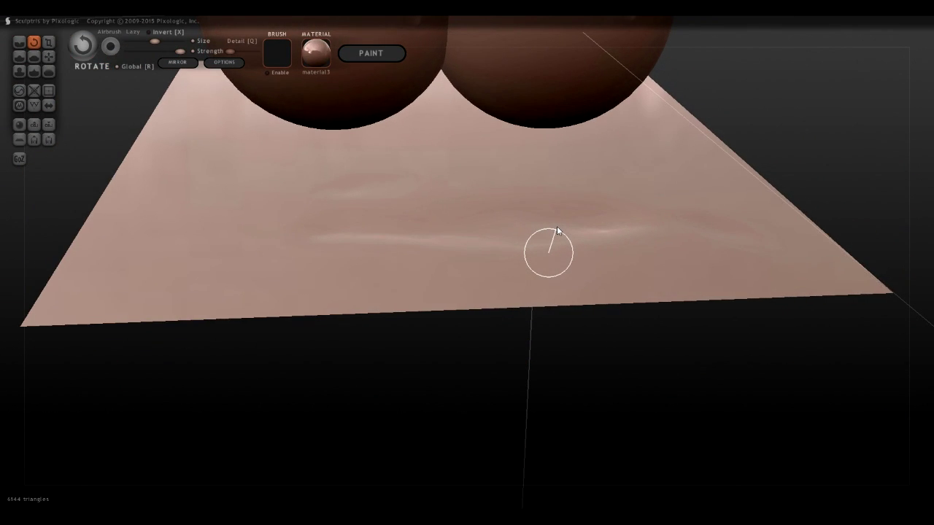
{"action": "right_click_drag", "start_coordinate": [633, 233], "coordinate": [631, 201]}
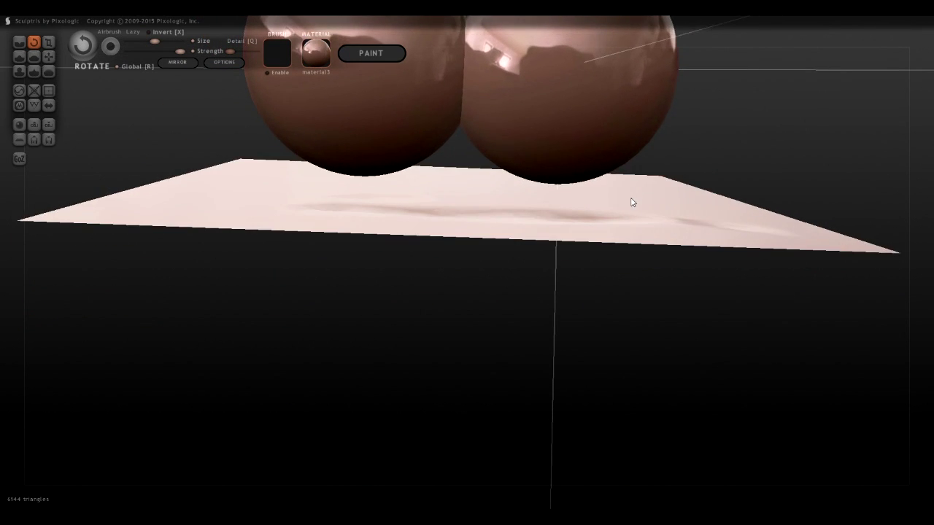
{"action": "scroll", "coordinate": [631, 201], "scroll_direction": "down", "scroll_amount": 3}
{"action": "left_click_drag", "start_coordinate": [480, 144], "coordinate": [498, 171]}
{"action": "left_click_drag", "start_coordinate": [546, 127], "coordinate": [565, 108]}
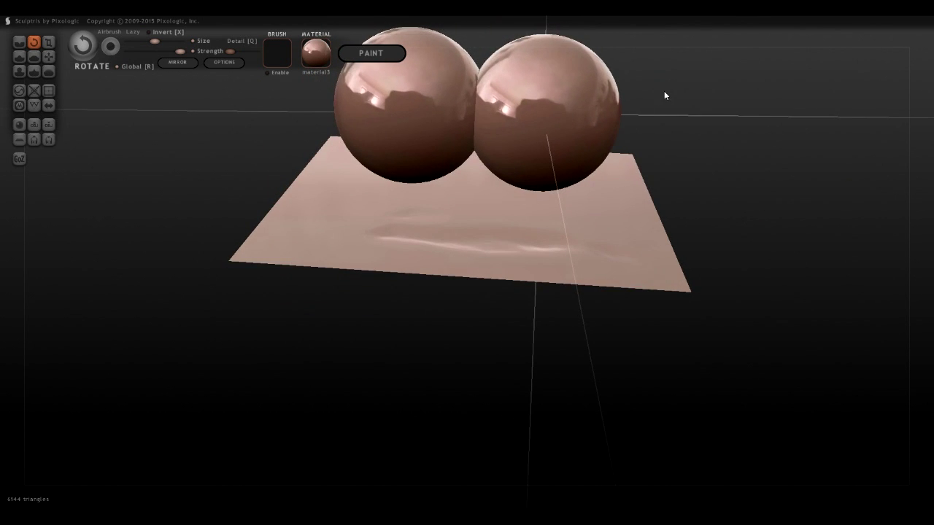
{"action": "left_click_drag", "start_coordinate": [665, 94], "coordinate": [657, 35]}
{"action": "left_click_drag", "start_coordinate": [588, 86], "coordinate": [627, 246]}
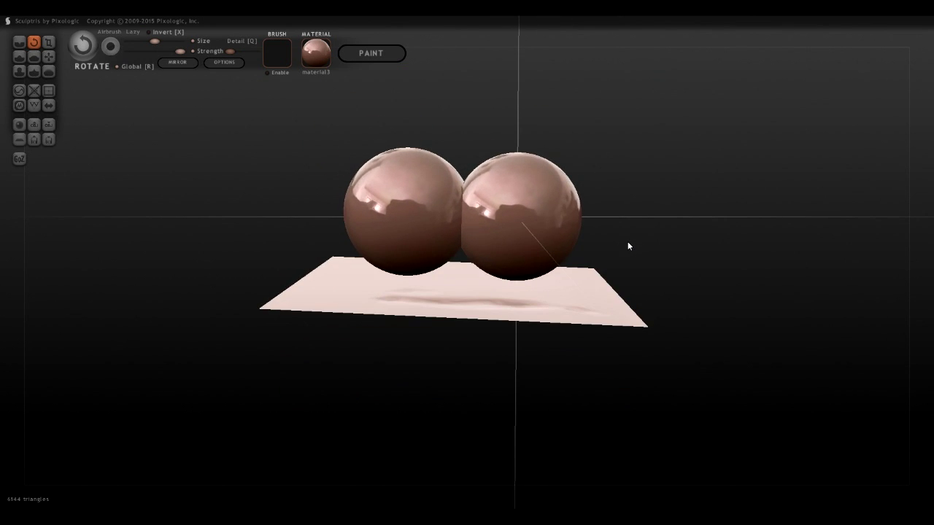
{"action": "scroll", "coordinate": [576, 217], "scroll_direction": "up", "scroll_amount": 5}
{"action": "scroll", "coordinate": [489, 193], "scroll_direction": "down", "scroll_amount": 1}
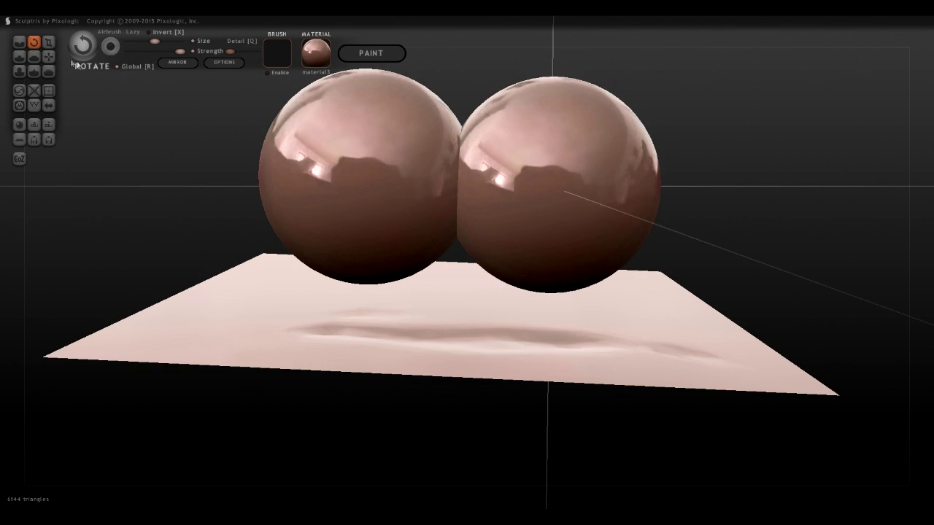
Scale the spheres and plane down with the Scale tool
{"action": "left_click", "coordinate": [49, 43]}
{"action": "mouse_move", "coordinate": [500, 348]}
{"action": "left_mouse_down"}
{"action": "mouse_move", "coordinate": [513, 344]}
{"action": "mouse_move", "coordinate": [418, 419]}
{"action": "mouse_move", "coordinate": [545, 284]}
{"action": "mouse_move", "coordinate": [478, 367]}
{"action": "mouse_move", "coordinate": [488, 355]}
{"action": "left_mouse_up"}
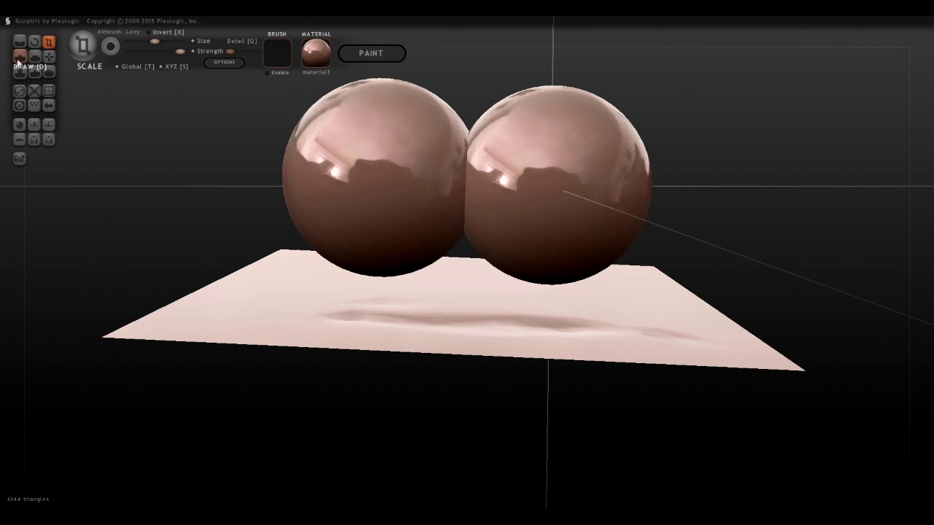
{"action": "left_click_drag", "start_coordinate": [551, 273], "coordinate": [521, 315]}
{"action": "right_click_drag", "start_coordinate": [519, 311], "coordinate": [576, 248]}
{"action": "middle_click_drag", "start_coordinate": [576, 249], "coordinate": [610, 275]}
{"action": "left_click_drag", "start_coordinate": [611, 279], "coordinate": [385, 294]}
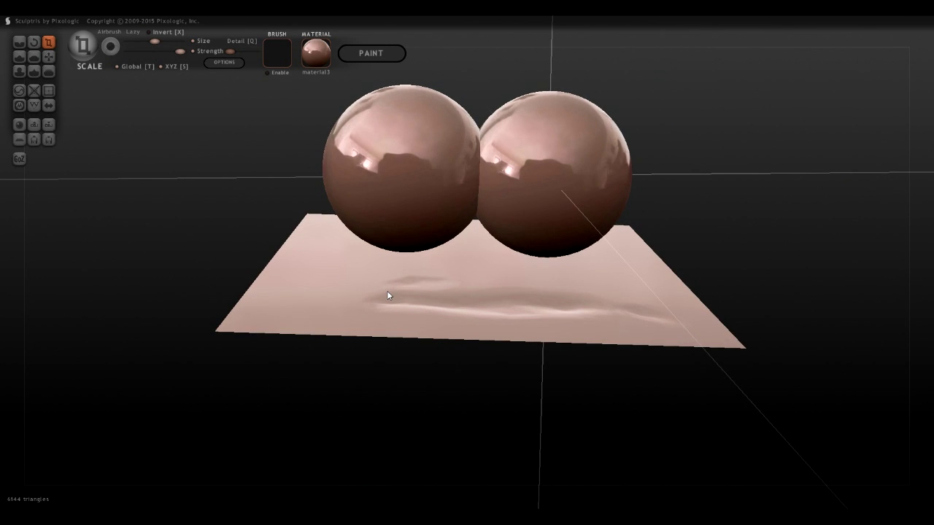
Raise a thick ridge near the plane's left edge with the Draw brush, and lower the brush strength
{"action": "left_click", "coordinate": [20, 57]}
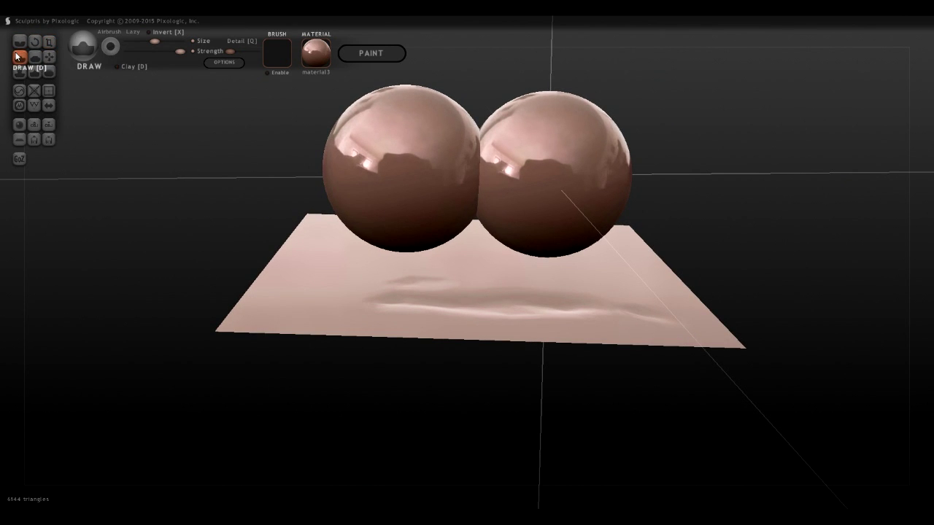
{"action": "left_click_drag", "start_coordinate": [316, 268], "coordinate": [313, 293]}
{"action": "mouse_move", "coordinate": [411, 319]}
{"action": "right_mouse_down"}
{"action": "mouse_move", "coordinate": [535, 311]}
{"action": "mouse_move", "coordinate": [554, 346]}
{"action": "mouse_move", "coordinate": [435, 335]}
{"action": "mouse_move", "coordinate": [394, 317]}
{"action": "mouse_move", "coordinate": [396, 348]}
{"action": "mouse_move", "coordinate": [224, 95]}
{"action": "right_mouse_up"}
{"action": "left_click_drag", "start_coordinate": [180, 52], "coordinate": [164, 52]}
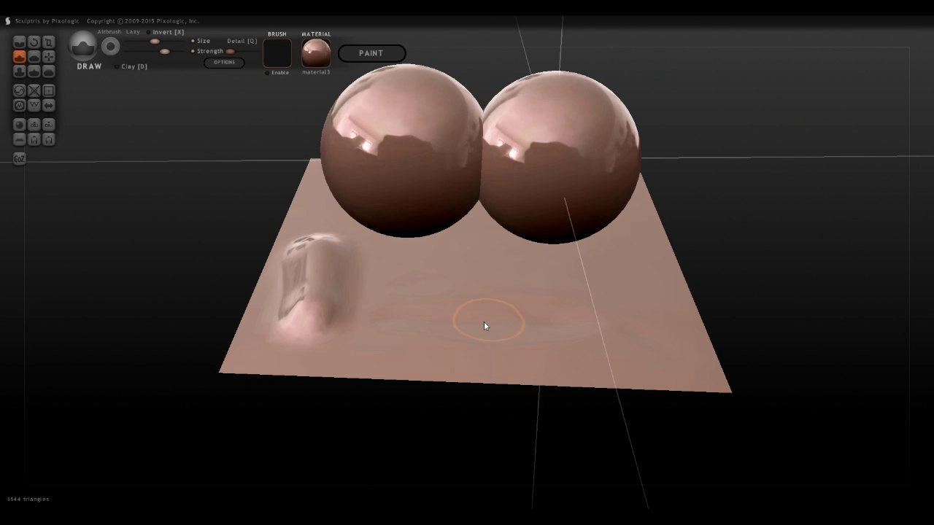
{"action": "right_click_drag", "start_coordinate": [518, 335], "coordinate": [515, 316]}
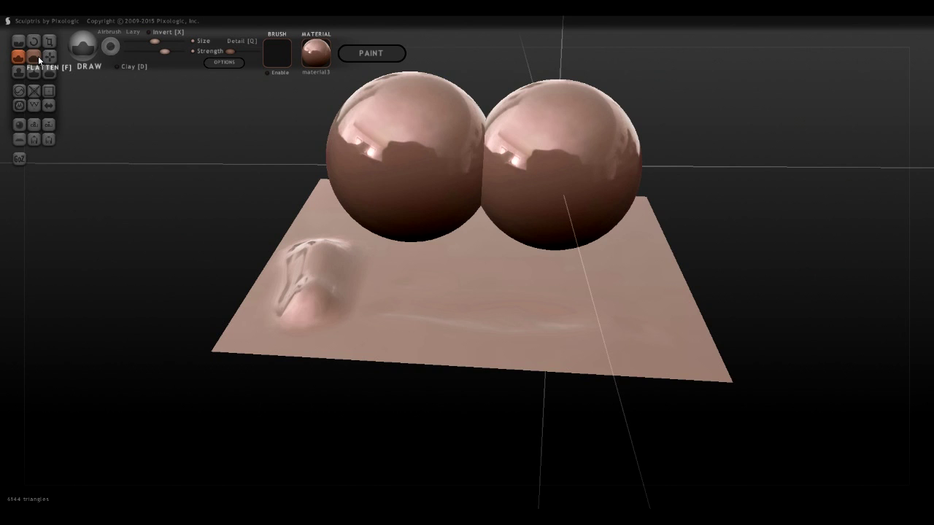
Level the raised ridge on the plane with repeated Flatten brush strokes
{"action": "left_click", "coordinate": [38, 56]}
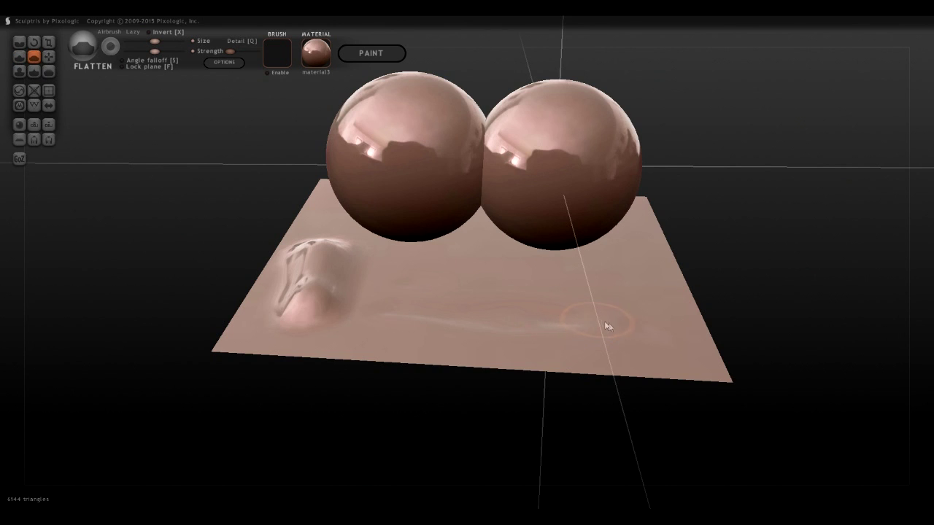
{"action": "mouse_move", "coordinate": [336, 303]}
{"action": "left_mouse_down"}
{"action": "mouse_move", "coordinate": [282, 338]}
{"action": "mouse_move", "coordinate": [294, 288]}
{"action": "mouse_move", "coordinate": [326, 256]}
{"action": "mouse_move", "coordinate": [316, 231]}
{"action": "mouse_move", "coordinate": [343, 286]}
{"action": "mouse_move", "coordinate": [277, 294]}
{"action": "left_mouse_up"}
{"action": "left_click_drag", "start_coordinate": [324, 261], "coordinate": [328, 319]}
{"action": "mouse_move", "coordinate": [427, 297]}
{"action": "right_mouse_down"}
{"action": "mouse_move", "coordinate": [566, 273]}
{"action": "mouse_move", "coordinate": [528, 306]}
{"action": "right_mouse_up"}
{"action": "mouse_move", "coordinate": [351, 284]}
{"action": "left_mouse_down"}
{"action": "mouse_move", "coordinate": [336, 158]}
{"action": "mouse_move", "coordinate": [367, 267]}
{"action": "mouse_move", "coordinate": [326, 282]}
{"action": "mouse_move", "coordinate": [344, 264]}
{"action": "mouse_move", "coordinate": [333, 280]}
{"action": "mouse_move", "coordinate": [365, 281]}
{"action": "left_mouse_up"}
{"action": "mouse_move", "coordinate": [475, 291]}
{"action": "right_mouse_down"}
{"action": "mouse_move", "coordinate": [331, 290]}
{"action": "mouse_move", "coordinate": [365, 288]}
{"action": "right_mouse_up"}
Flatten the inner sides of the two spheres where they meet
{"action": "right_click_drag", "start_coordinate": [471, 298], "coordinate": [403, 219]}
{"action": "mouse_move", "coordinate": [467, 160]}
{"action": "left_mouse_down"}
{"action": "mouse_move", "coordinate": [515, 140]}
{"action": "mouse_move", "coordinate": [475, 170]}
{"action": "mouse_move", "coordinate": [467, 198]}
{"action": "mouse_move", "coordinate": [510, 146]}
{"action": "mouse_move", "coordinate": [462, 216]}
{"action": "mouse_move", "coordinate": [476, 127]}
{"action": "mouse_move", "coordinate": [473, 193]}
{"action": "left_mouse_up"}
{"action": "mouse_move", "coordinate": [537, 188]}
{"action": "right_mouse_down"}
{"action": "mouse_move", "coordinate": [529, 165]}
{"action": "mouse_move", "coordinate": [337, 217]}
{"action": "mouse_move", "coordinate": [554, 227]}
{"action": "mouse_move", "coordinate": [529, 207]}
{"action": "mouse_move", "coordinate": [517, 164]}
{"action": "right_mouse_up"}
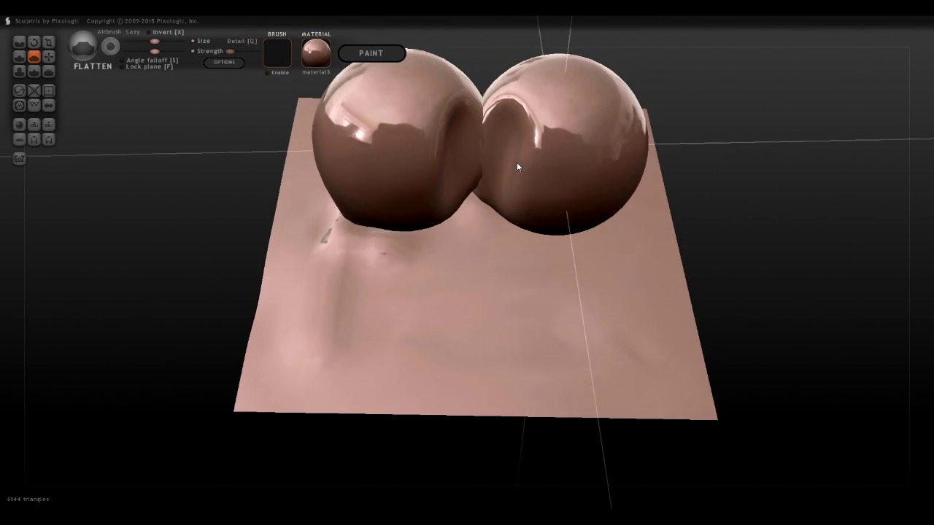
Examine the flattened area between the spheres and the plane surface below it from close up and farther away
{"action": "scroll", "coordinate": [489, 137], "scroll_direction": "up", "scroll_amount": 5}
{"action": "mouse_move", "coordinate": [494, 96]}
{"action": "right_mouse_down"}
{"action": "mouse_move", "coordinate": [494, 111]}
{"action": "mouse_move", "coordinate": [499, 93]}
{"action": "right_mouse_up"}
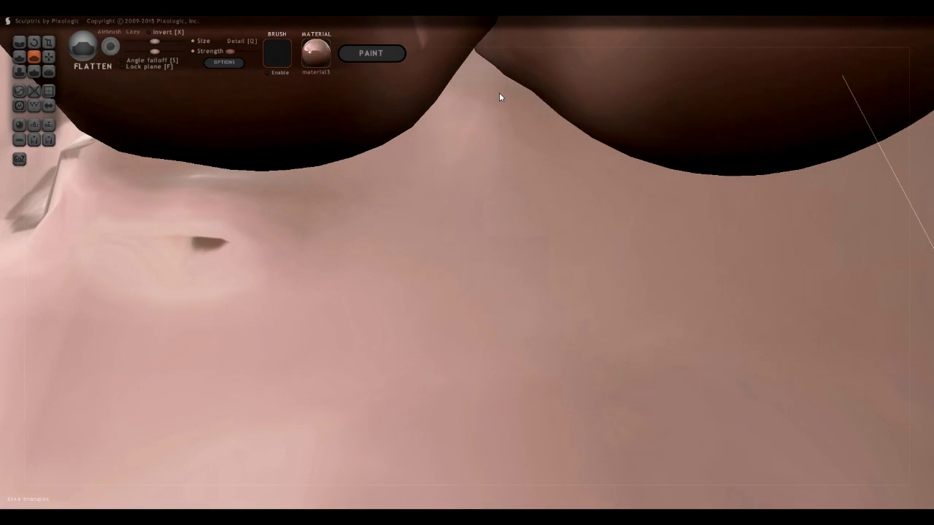
{"action": "key", "text": "w"}
{"action": "key", "text": "w"}
{"action": "mouse_move", "coordinate": [522, 107]}
{"action": "right_mouse_down"}
{"action": "mouse_move", "coordinate": [513, 113]}
{"action": "mouse_move", "coordinate": [516, 100]}
{"action": "right_mouse_up"}
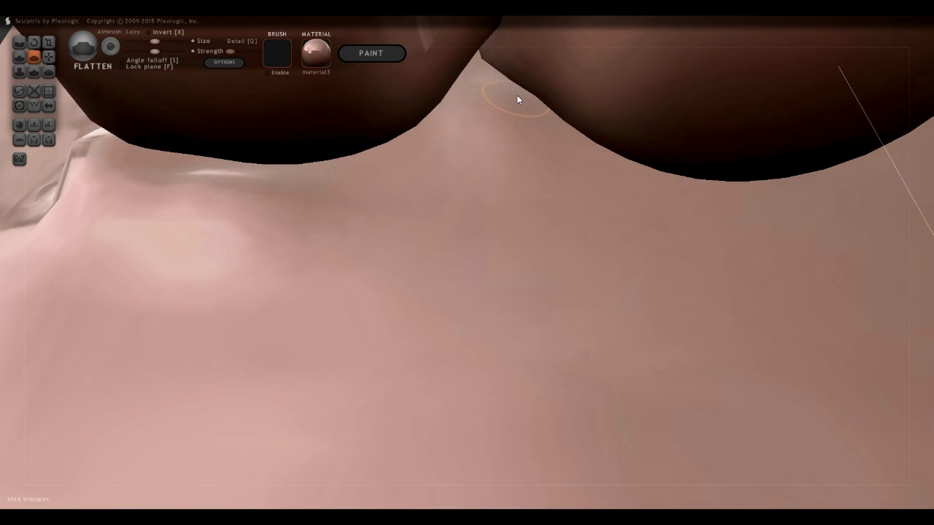
{"action": "scroll", "coordinate": [516, 94], "scroll_direction": "up", "scroll_amount": 5}
{"action": "scroll", "coordinate": [528, 119], "scroll_direction": "down", "scroll_amount": 8}
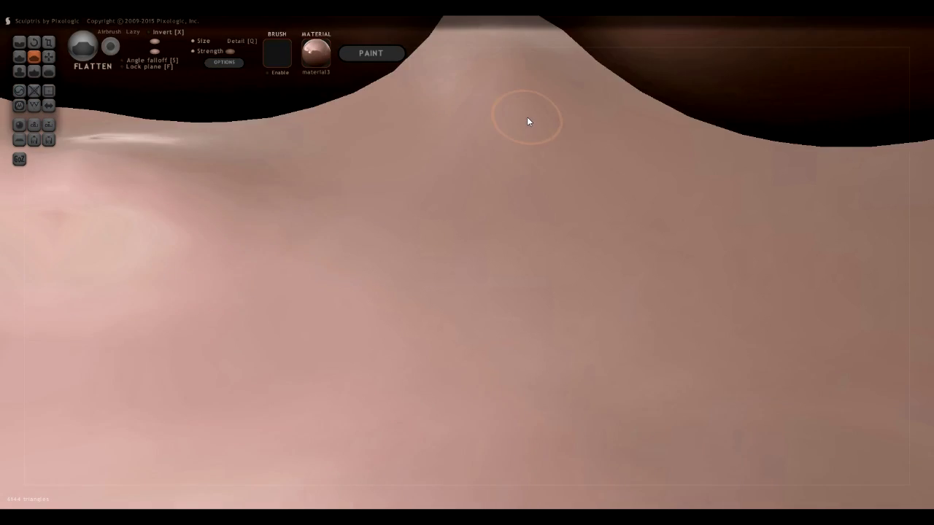
{"action": "scroll", "coordinate": [506, 127], "scroll_direction": "up", "scroll_amount": 6}
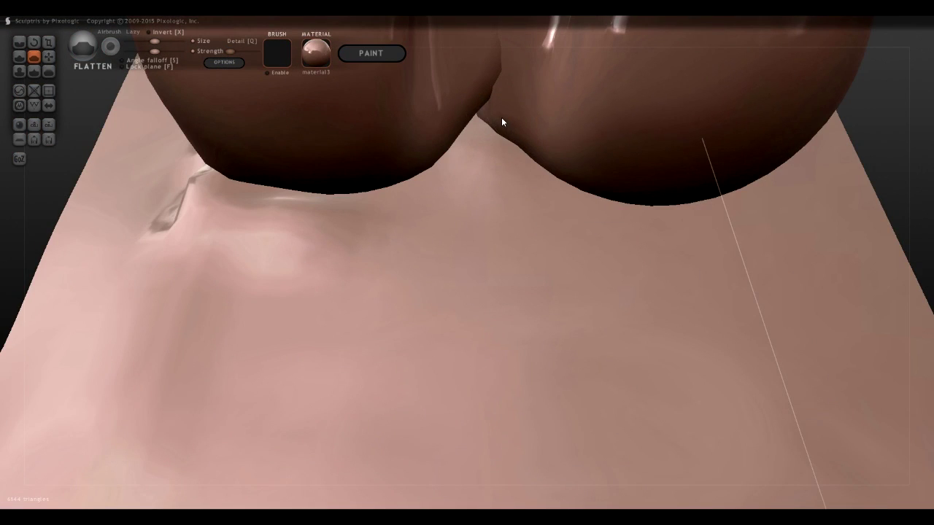
{"action": "scroll", "coordinate": [501, 132], "scroll_direction": "down", "scroll_amount": 8}
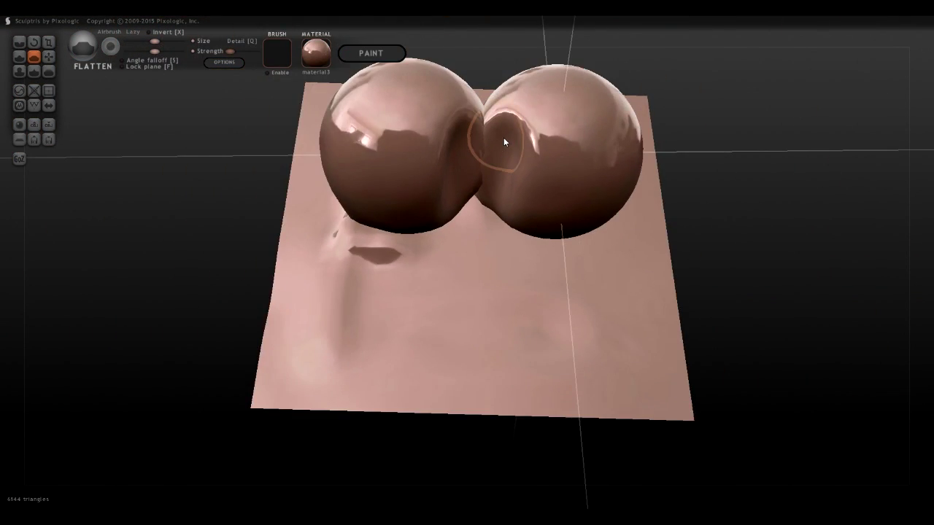
{"action": "mouse_move", "coordinate": [504, 138]}
{"action": "middle_mouse_down"}
{"action": "mouse_move", "coordinate": [485, 142]}
{"action": "mouse_move", "coordinate": [490, 135]}
{"action": "middle_mouse_up"}
{"action": "scroll", "coordinate": [486, 172], "scroll_direction": "up", "scroll_amount": 6}
{"action": "scroll", "coordinate": [488, 176], "scroll_direction": "down", "scroll_amount": 6}
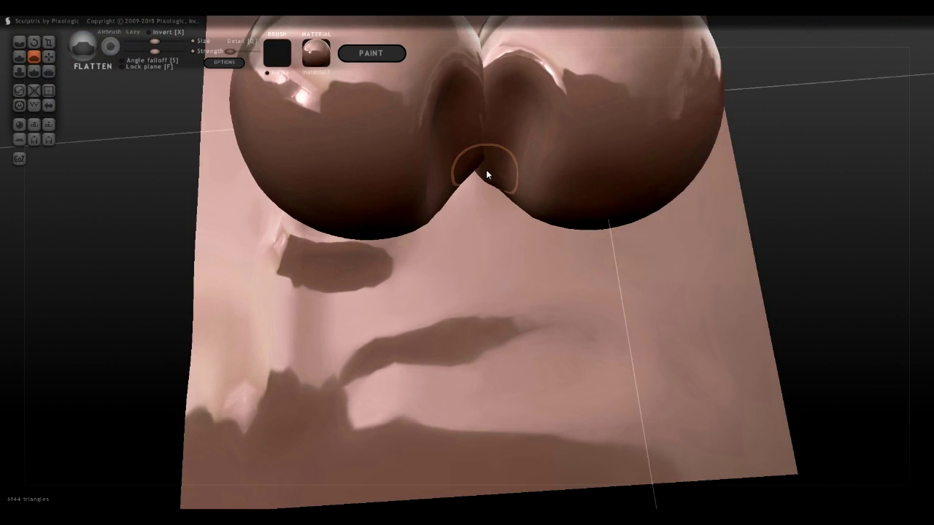
Flatten the seam between the two spheres further, working across both facing surfaces
{"action": "mouse_move", "coordinate": [479, 146]}
{"action": "right_mouse_down"}
{"action": "mouse_move", "coordinate": [501, 172]}
{"action": "mouse_move", "coordinate": [454, 149]}
{"action": "mouse_move", "coordinate": [481, 132]}
{"action": "right_mouse_up"}
{"action": "right_click_drag", "start_coordinate": [482, 171], "coordinate": [576, 132]}
{"action": "scroll", "coordinate": [512, 177], "scroll_direction": "up", "scroll_amount": 5}
{"action": "scroll", "coordinate": [575, 131], "scroll_direction": "down", "scroll_amount": 4}
{"action": "right_click_drag", "start_coordinate": [526, 110], "coordinate": [689, 90]}
{"action": "mouse_move", "coordinate": [431, 119]}
{"action": "right_mouse_down"}
{"action": "mouse_move", "coordinate": [415, 122]}
{"action": "mouse_move", "coordinate": [437, 115]}
{"action": "right_mouse_up"}
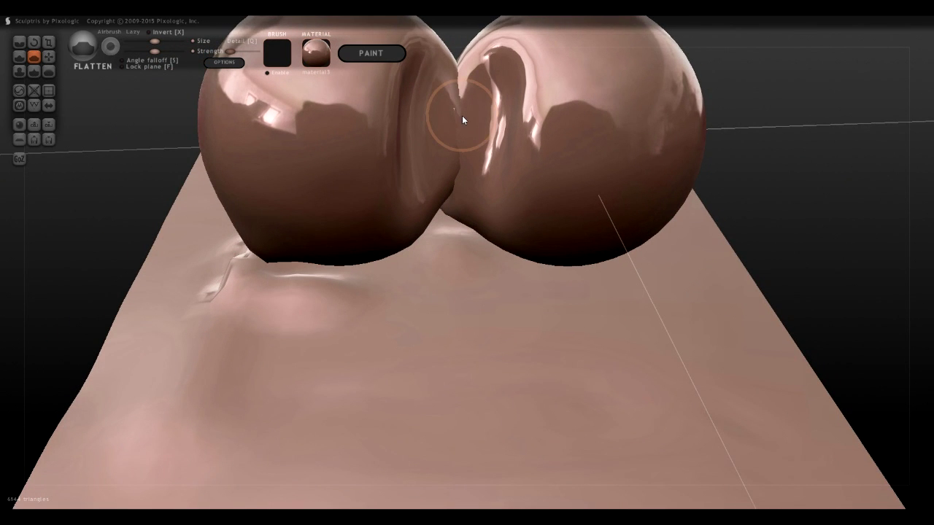
{"action": "right_click_drag", "start_coordinate": [463, 117], "coordinate": [453, 107]}
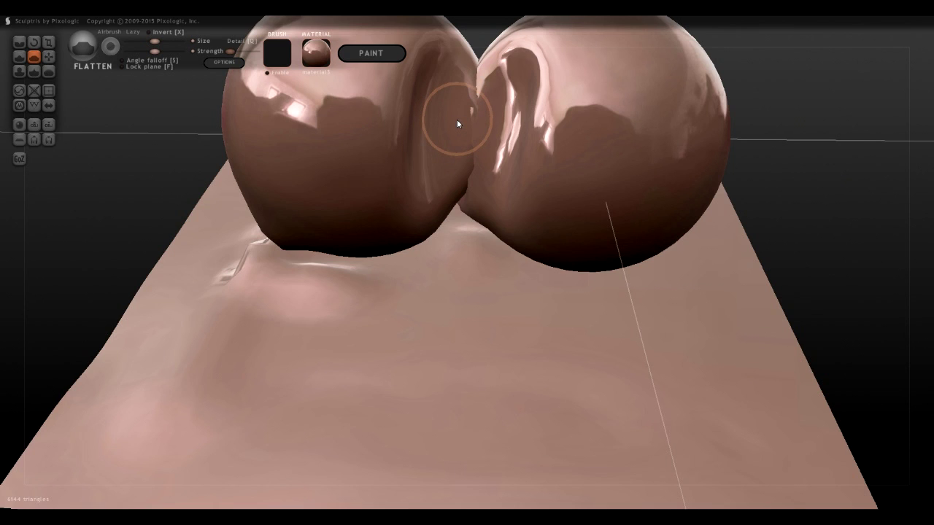
{"action": "left_click_drag", "start_coordinate": [456, 119], "coordinate": [503, 110]}
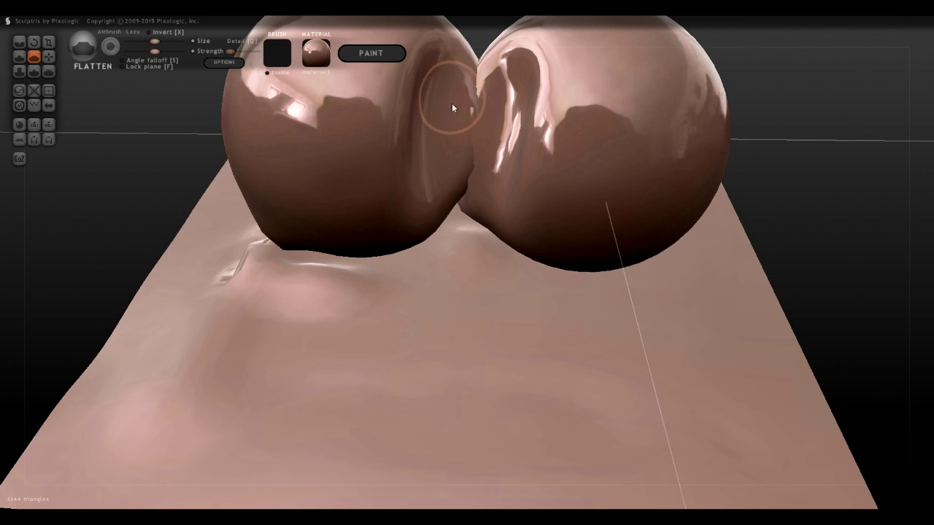
{"action": "mouse_move", "coordinate": [452, 103]}
{"action": "right_mouse_down"}
{"action": "mouse_move", "coordinate": [483, 149]}
{"action": "mouse_move", "coordinate": [577, 158]}
{"action": "mouse_move", "coordinate": [490, 105]}
{"action": "mouse_move", "coordinate": [475, 116]}
{"action": "mouse_move", "coordinate": [543, 104]}
{"action": "mouse_move", "coordinate": [477, 126]}
{"action": "right_mouse_up"}
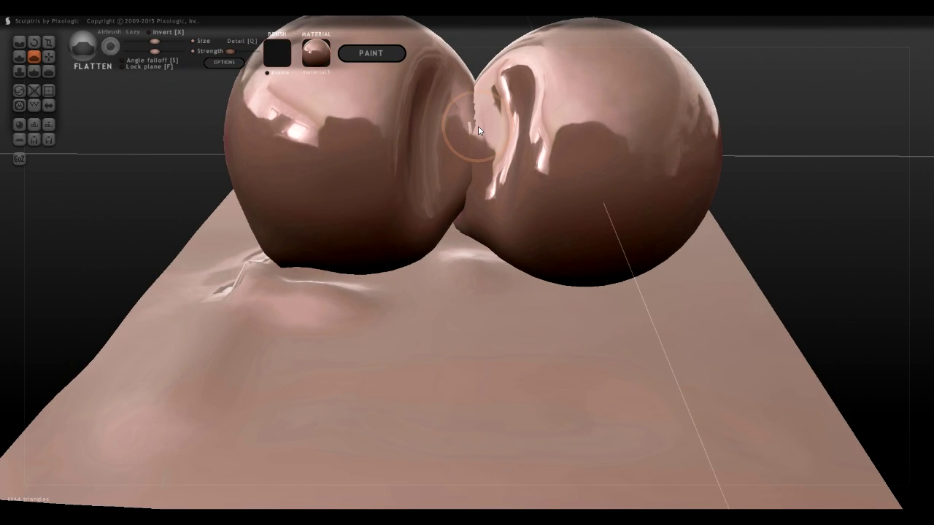
Replace the sculpted objects with a new scene containing a fresh plane
{"action": "left_click", "coordinate": [20, 141]}
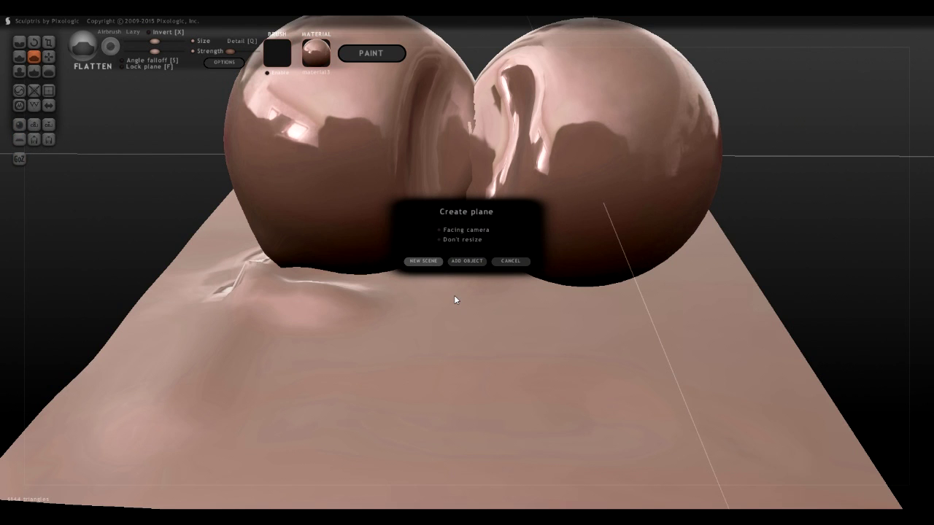
{"action": "left_click", "coordinate": [423, 262]}
{"action": "right_click_drag", "start_coordinate": [517, 274], "coordinate": [509, 254]}
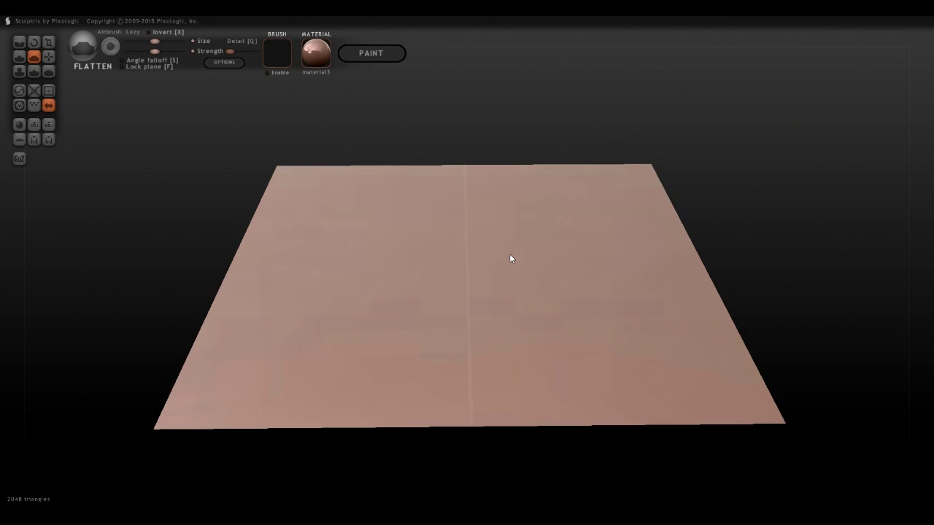
Add a mirrored pair of spheres to the plane scene as a new object
{"action": "left_click", "coordinate": [19, 125]}
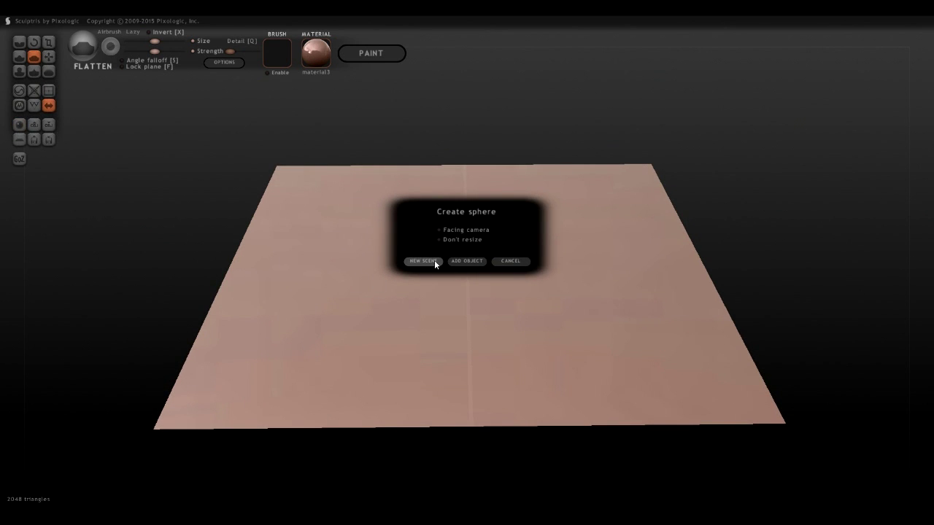
{"action": "left_click", "coordinate": [457, 260]}
{"action": "left_click_drag", "start_coordinate": [363, 246], "coordinate": [374, 264]}
{"action": "left_click", "coordinate": [373, 262]}
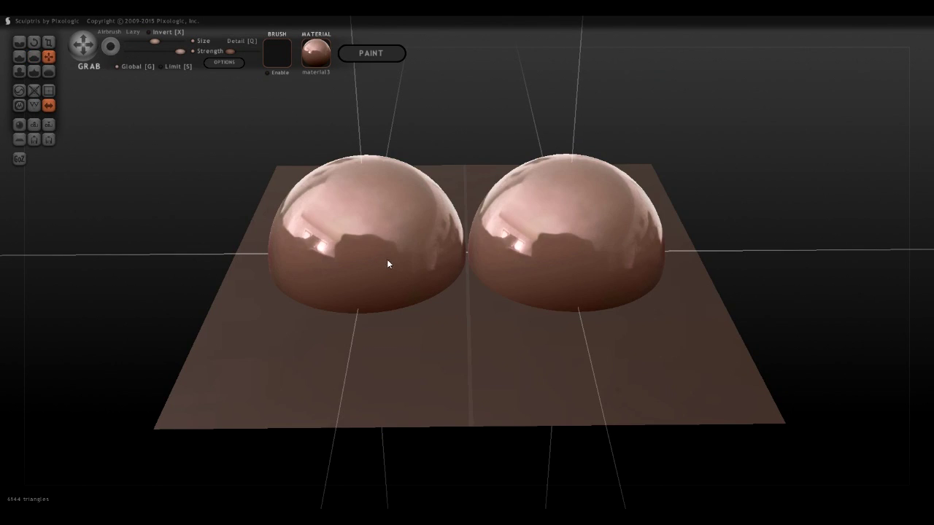
Lift the mirrored spheres above the plane and shift them toward one of its edges with Grab
{"action": "left_click_drag", "start_coordinate": [365, 273], "coordinate": [388, 174]}
{"action": "left_click_drag", "start_coordinate": [496, 286], "coordinate": [639, 277]}
{"action": "left_click_drag", "start_coordinate": [421, 178], "coordinate": [339, 175]}
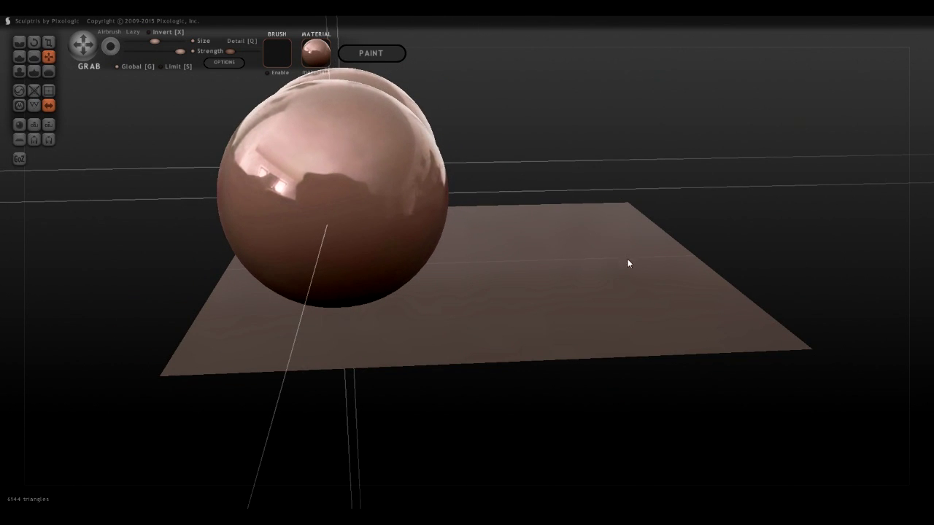
Turn off symmetry so that brush strokes affect only one side of the plane
{"action": "left_click_drag", "start_coordinate": [757, 231], "coordinate": [572, 244]}
{"action": "left_click_drag", "start_coordinate": [429, 158], "coordinate": [392, 154]}
{"action": "mouse_move", "coordinate": [478, 264]}
{"action": "left_mouse_down"}
{"action": "mouse_move", "coordinate": [474, 243]}
{"action": "mouse_move", "coordinate": [483, 272]}
{"action": "left_mouse_up"}
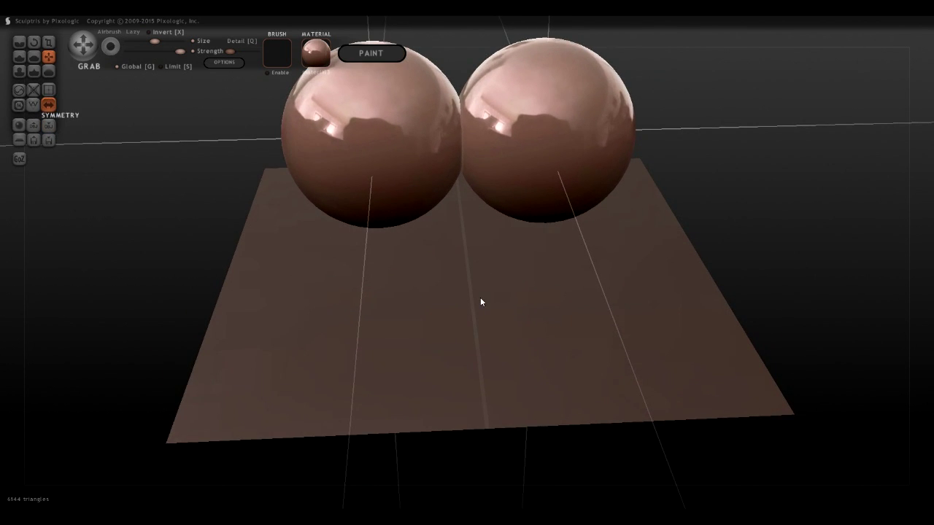
{"action": "mouse_move", "coordinate": [480, 299]}
{"action": "right_mouse_down"}
{"action": "mouse_move", "coordinate": [604, 258]}
{"action": "mouse_move", "coordinate": [605, 279]}
{"action": "mouse_move", "coordinate": [606, 256]}
{"action": "right_mouse_up"}
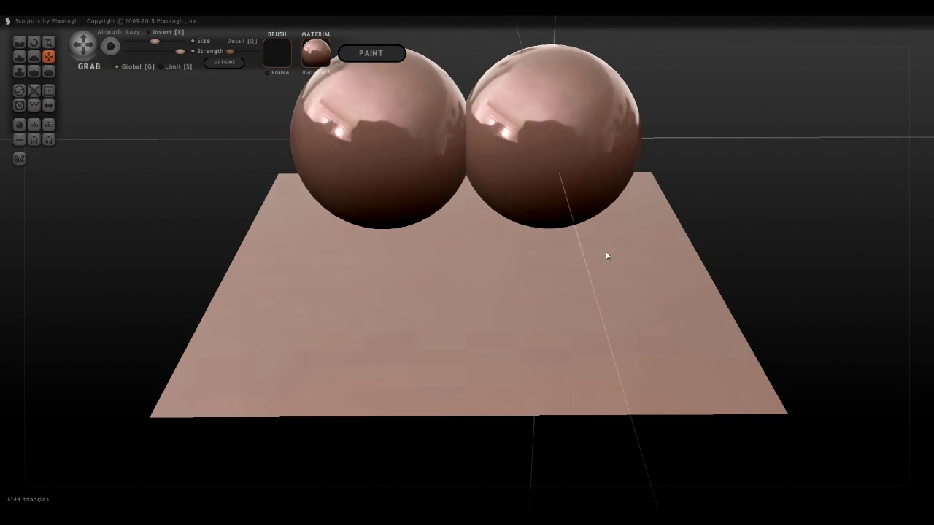
{"action": "right_click_drag", "start_coordinate": [498, 310], "coordinate": [493, 304]}
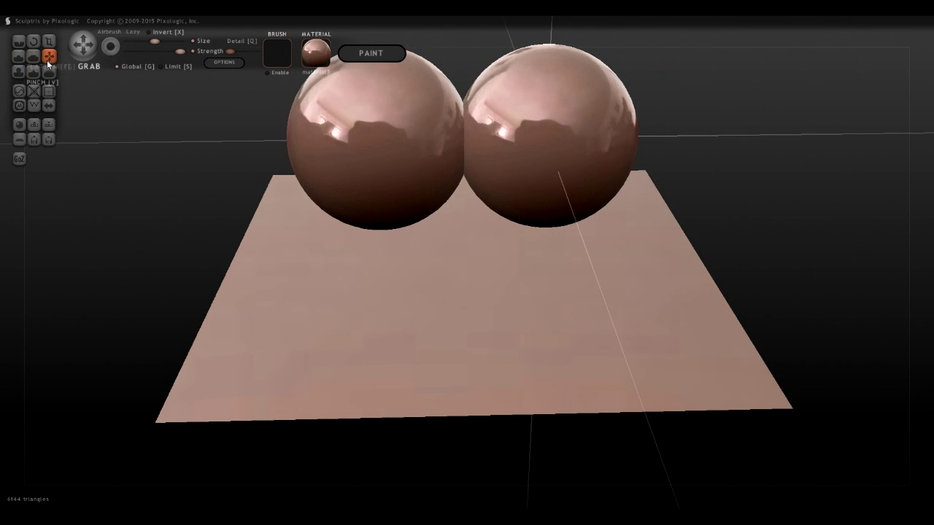
{"action": "right_click_drag", "start_coordinate": [388, 162], "coordinate": [558, 140]}
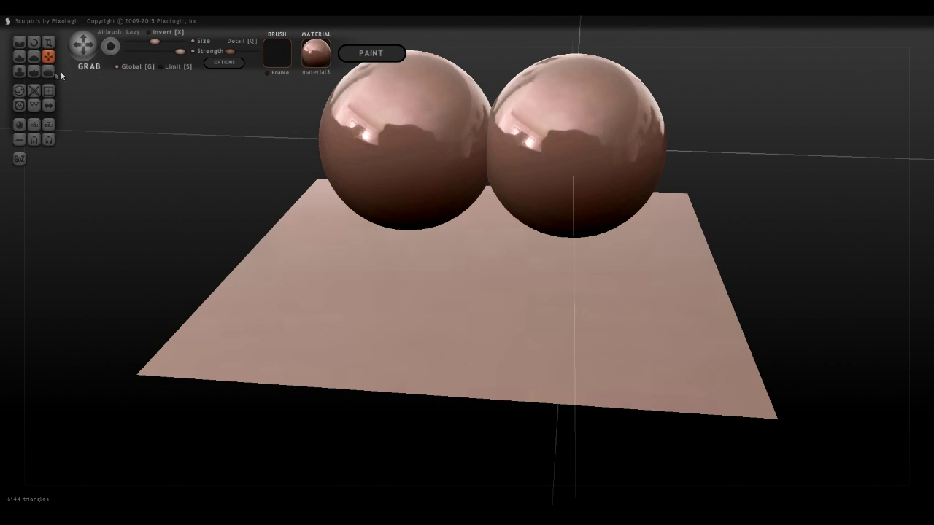
Raise a rounded bump on one half of the plane with the Inflate brush
{"action": "left_click", "coordinate": [20, 71]}
{"action": "right_click_drag", "start_coordinate": [328, 234], "coordinate": [361, 332]}
{"action": "mouse_move", "coordinate": [401, 344]}
{"action": "left_mouse_down"}
{"action": "mouse_move", "coordinate": [388, 394]}
{"action": "mouse_move", "coordinate": [396, 391]}
{"action": "mouse_move", "coordinate": [383, 351]}
{"action": "left_mouse_up"}
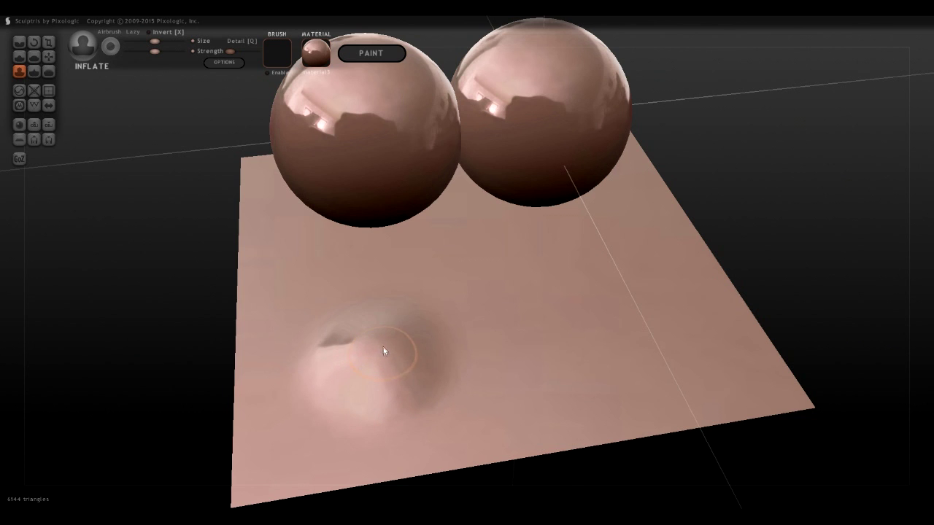
{"action": "right_click_drag", "start_coordinate": [486, 355], "coordinate": [469, 338]}
Raise the Pinch brush strength to near maximum and pinch small peaks into the flat half of the plane
{"action": "left_click", "coordinate": [33, 70]}
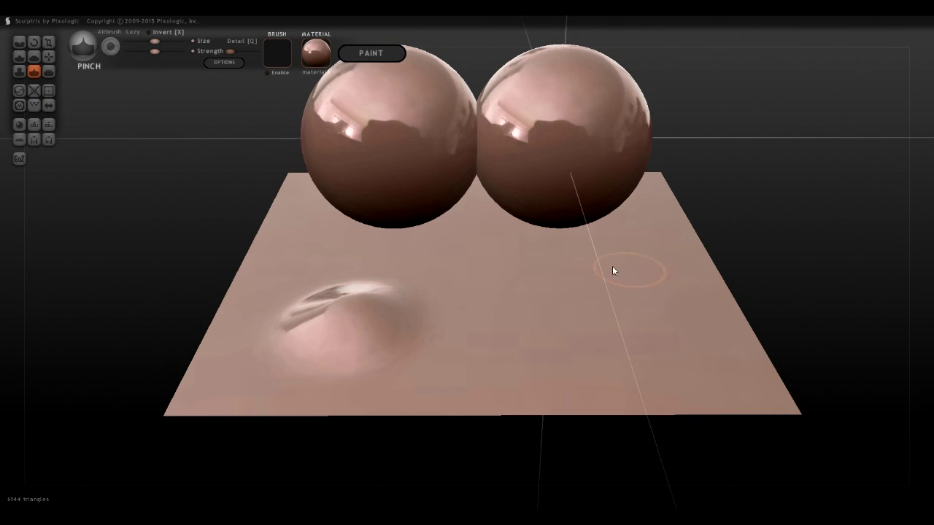
{"action": "scroll", "coordinate": [666, 376], "scroll_direction": "up", "scroll_amount": 2}
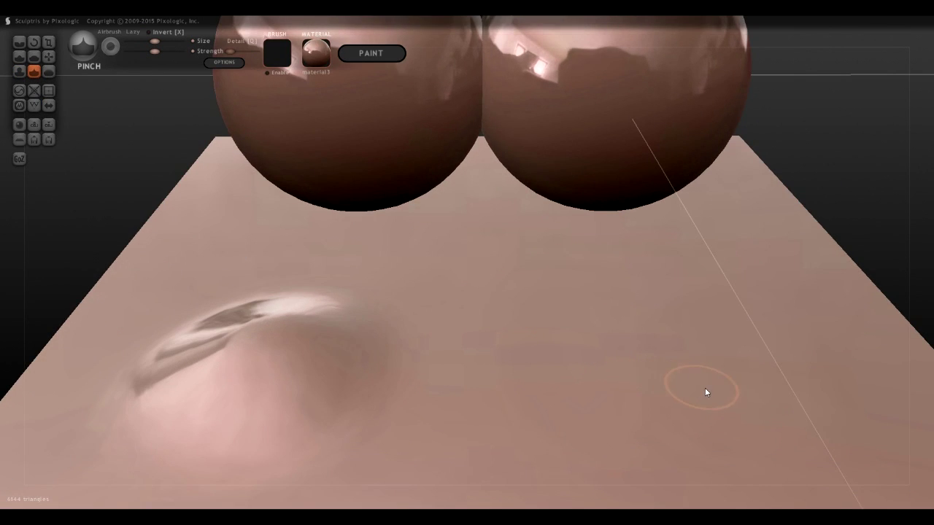
{"action": "scroll", "coordinate": [704, 389], "scroll_direction": "down", "scroll_amount": 2}
{"action": "mouse_move", "coordinate": [694, 377]}
{"action": "right_mouse_down"}
{"action": "mouse_move", "coordinate": [681, 334]}
{"action": "mouse_move", "coordinate": [640, 338]}
{"action": "mouse_move", "coordinate": [618, 322]}
{"action": "mouse_move", "coordinate": [707, 369]}
{"action": "right_mouse_up"}
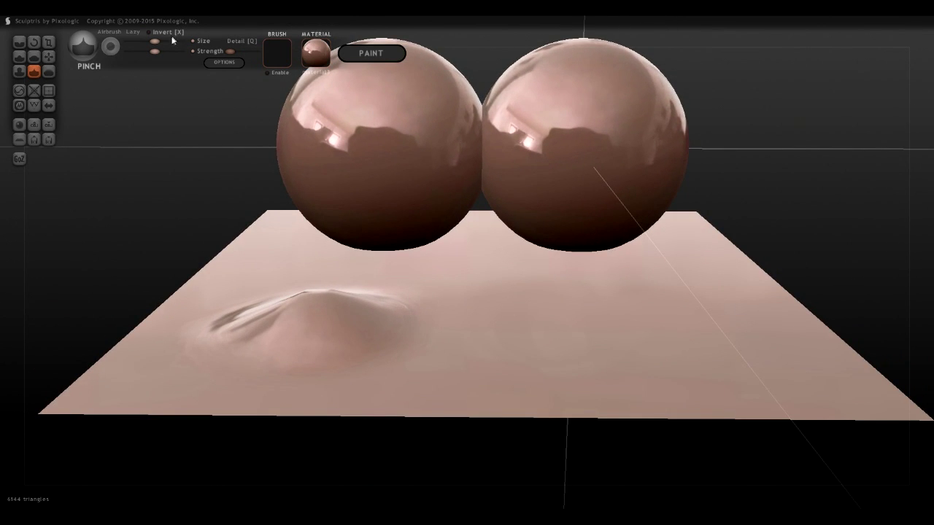
{"action": "left_click_drag", "start_coordinate": [156, 53], "coordinate": [180, 52]}
{"action": "mouse_move", "coordinate": [688, 343]}
{"action": "right_mouse_down"}
{"action": "mouse_move", "coordinate": [642, 355]}
{"action": "mouse_move", "coordinate": [666, 340]}
{"action": "right_mouse_up"}
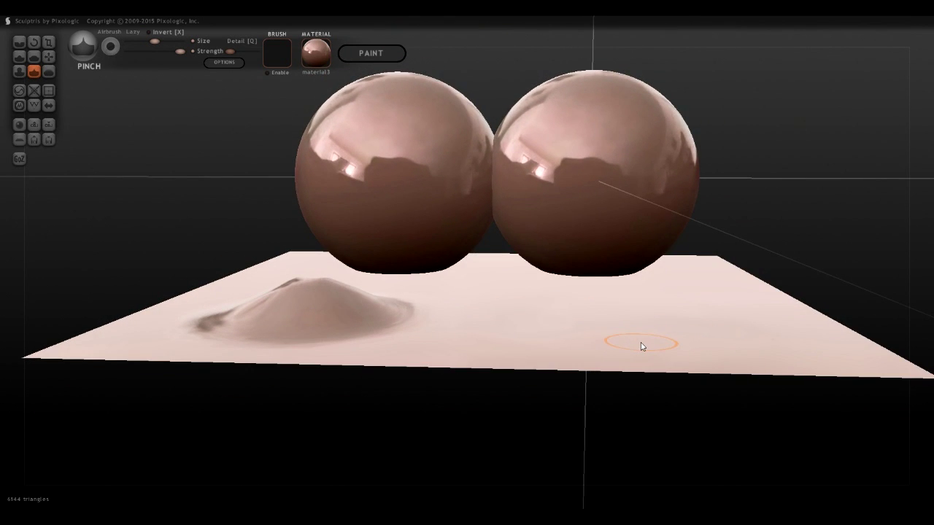
{"action": "mouse_move", "coordinate": [633, 337]}
{"action": "left_mouse_down"}
{"action": "mouse_move", "coordinate": [654, 343]}
{"action": "mouse_move", "coordinate": [626, 348]}
{"action": "mouse_move", "coordinate": [680, 338]}
{"action": "mouse_move", "coordinate": [617, 350]}
{"action": "mouse_move", "coordinate": [718, 310]}
{"action": "mouse_move", "coordinate": [626, 346]}
{"action": "left_mouse_up"}
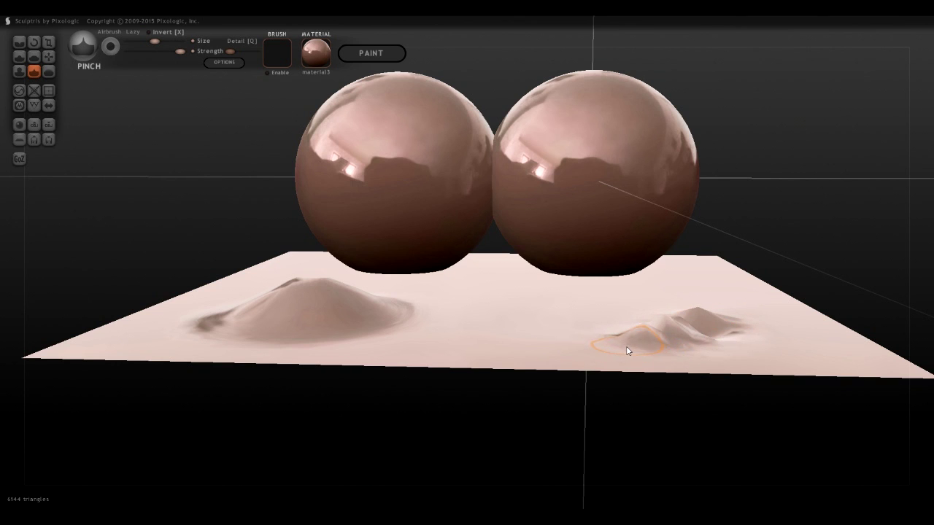
{"action": "right_click_drag", "start_coordinate": [745, 326], "coordinate": [715, 357]}
Raise the Smooth brush strength to near maximum and smooth the peaks and the large bump back into the plane
{"action": "left_click", "coordinate": [50, 73]}
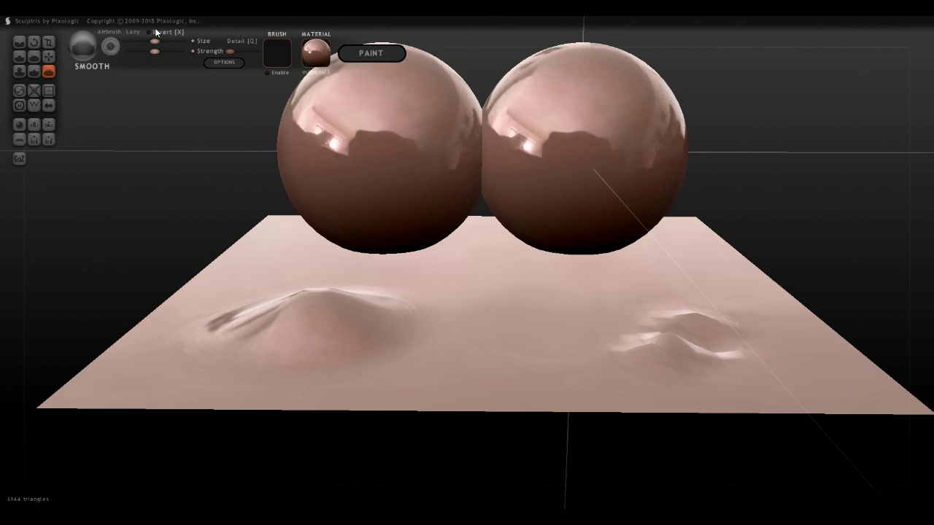
{"action": "left_click_drag", "start_coordinate": [153, 51], "coordinate": [173, 48]}
{"action": "mouse_move", "coordinate": [658, 376]}
{"action": "left_mouse_down"}
{"action": "mouse_move", "coordinate": [701, 343]}
{"action": "mouse_move", "coordinate": [698, 296]}
{"action": "left_mouse_up"}
{"action": "mouse_move", "coordinate": [623, 333]}
{"action": "left_mouse_down"}
{"action": "mouse_move", "coordinate": [626, 361]}
{"action": "mouse_move", "coordinate": [653, 354]}
{"action": "mouse_move", "coordinate": [626, 370]}
{"action": "left_mouse_up"}
{"action": "mouse_move", "coordinate": [626, 370]}
{"action": "right_mouse_down"}
{"action": "mouse_move", "coordinate": [601, 344]}
{"action": "mouse_move", "coordinate": [642, 369]}
{"action": "right_mouse_up"}
{"action": "mouse_move", "coordinate": [309, 337]}
{"action": "left_mouse_down"}
{"action": "mouse_move", "coordinate": [270, 333]}
{"action": "mouse_move", "coordinate": [292, 310]}
{"action": "mouse_move", "coordinate": [267, 316]}
{"action": "mouse_move", "coordinate": [392, 302]}
{"action": "mouse_move", "coordinate": [323, 329]}
{"action": "mouse_move", "coordinate": [388, 310]}
{"action": "mouse_move", "coordinate": [402, 356]}
{"action": "mouse_move", "coordinate": [343, 313]}
{"action": "mouse_move", "coordinate": [425, 293]}
{"action": "mouse_move", "coordinate": [360, 335]}
{"action": "mouse_move", "coordinate": [250, 324]}
{"action": "mouse_move", "coordinate": [245, 358]}
{"action": "left_mouse_up"}
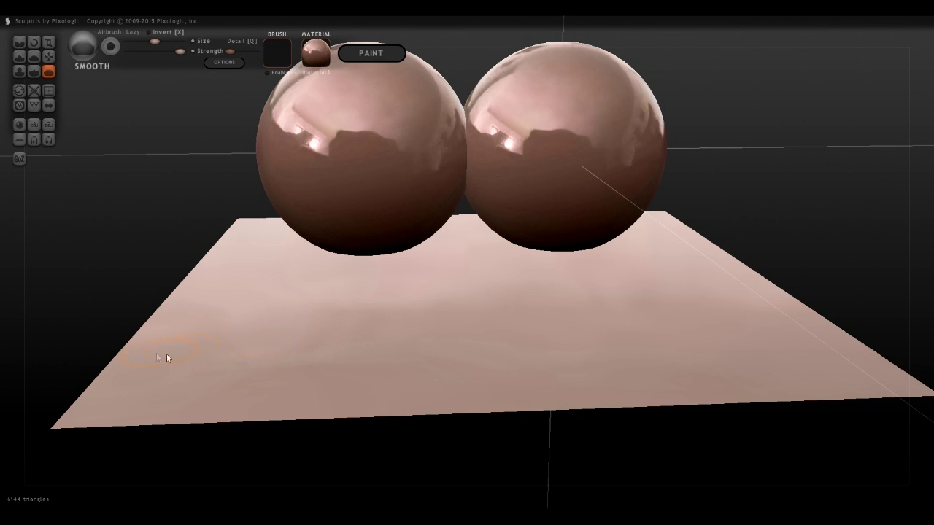
{"action": "mouse_move", "coordinate": [528, 354]}
{"action": "right_mouse_down"}
{"action": "mouse_move", "coordinate": [574, 342]}
{"action": "mouse_move", "coordinate": [600, 355]}
{"action": "mouse_move", "coordinate": [466, 378]}
{"action": "mouse_move", "coordinate": [527, 428]}
{"action": "mouse_move", "coordinate": [510, 418]}
{"action": "mouse_move", "coordinate": [511, 400]}
{"action": "right_mouse_up"}
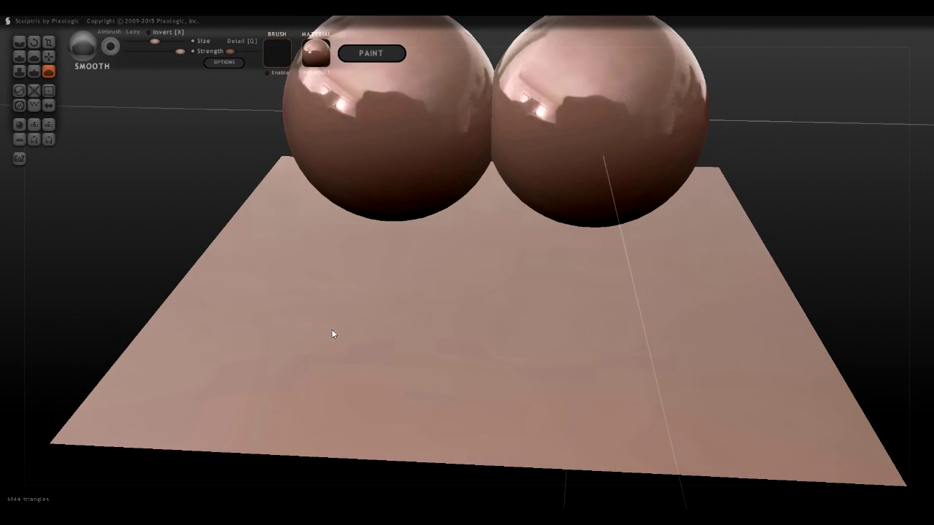
{"action": "right_click_drag", "start_coordinate": [328, 329], "coordinate": [336, 330]}
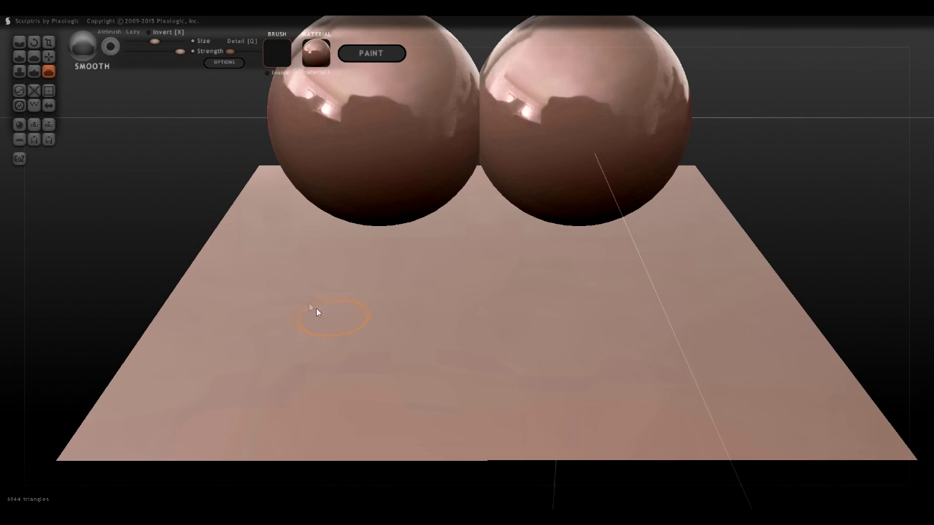
Inflate a long curved mound on one half of the plane and a rounded bump on the other
{"action": "left_click", "coordinate": [19, 71]}
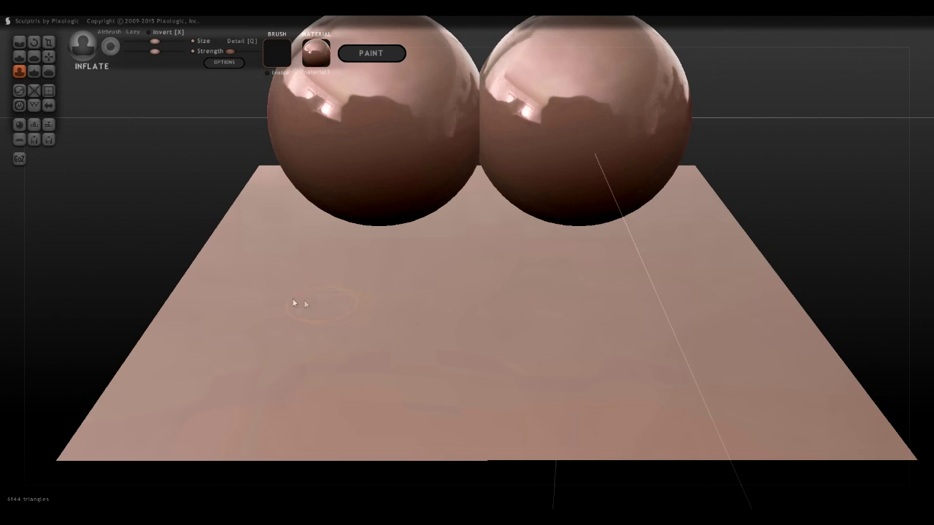
{"action": "mouse_move", "coordinate": [255, 298]}
{"action": "left_mouse_down"}
{"action": "mouse_move", "coordinate": [406, 382]}
{"action": "mouse_move", "coordinate": [494, 375]}
{"action": "mouse_move", "coordinate": [288, 374]}
{"action": "mouse_move", "coordinate": [286, 360]}
{"action": "mouse_move", "coordinate": [471, 378]}
{"action": "mouse_move", "coordinate": [383, 390]}
{"action": "mouse_move", "coordinate": [306, 343]}
{"action": "left_mouse_up"}
{"action": "mouse_move", "coordinate": [683, 359]}
{"action": "left_mouse_down"}
{"action": "mouse_move", "coordinate": [700, 380]}
{"action": "mouse_move", "coordinate": [672, 375]}
{"action": "mouse_move", "coordinate": [676, 336]}
{"action": "mouse_move", "coordinate": [658, 354]}
{"action": "left_mouse_up"}
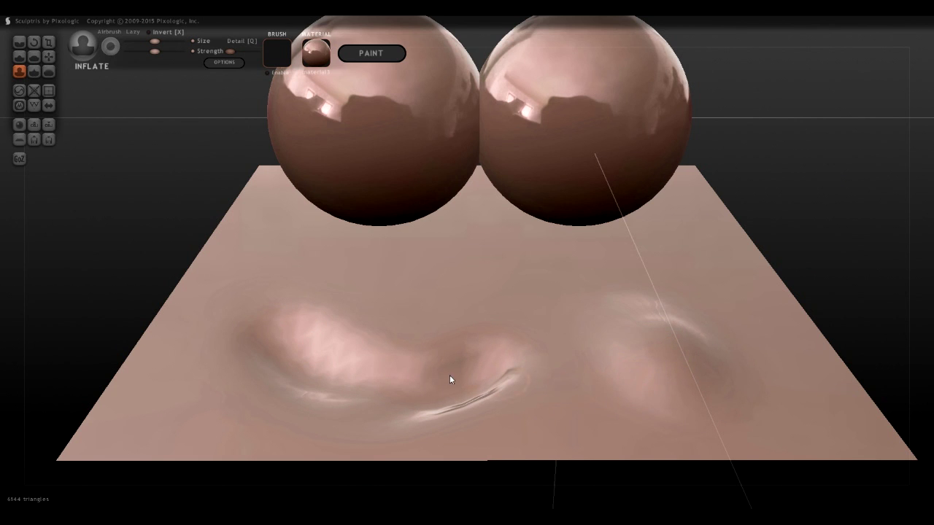
{"action": "mouse_move", "coordinate": [503, 380]}
{"action": "right_mouse_down"}
{"action": "mouse_move", "coordinate": [492, 385]}
{"action": "mouse_move", "coordinate": [527, 353]}
{"action": "mouse_move", "coordinate": [486, 369]}
{"action": "right_mouse_up"}
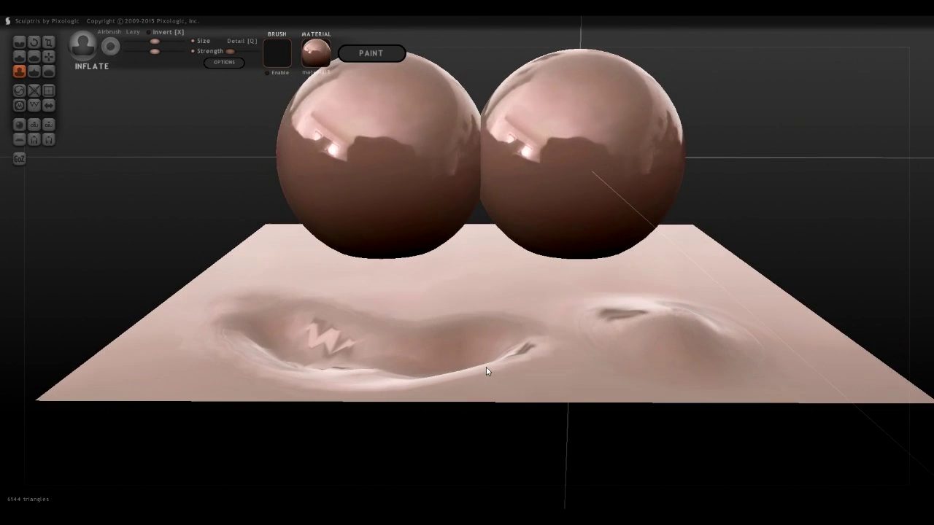
Smooth away the curved mound and the bump across the front of the plane
{"action": "left_click", "coordinate": [49, 70]}
{"action": "mouse_move", "coordinate": [698, 328]}
{"action": "left_mouse_down"}
{"action": "mouse_move", "coordinate": [734, 297]}
{"action": "mouse_move", "coordinate": [589, 323]}
{"action": "mouse_move", "coordinate": [747, 392]}
{"action": "mouse_move", "coordinate": [705, 319]}
{"action": "mouse_move", "coordinate": [717, 333]}
{"action": "mouse_move", "coordinate": [415, 357]}
{"action": "mouse_move", "coordinate": [316, 352]}
{"action": "mouse_move", "coordinate": [365, 401]}
{"action": "mouse_move", "coordinate": [525, 361]}
{"action": "mouse_move", "coordinate": [462, 375]}
{"action": "mouse_move", "coordinate": [427, 354]}
{"action": "mouse_move", "coordinate": [254, 307]}
{"action": "mouse_move", "coordinate": [319, 357]}
{"action": "mouse_move", "coordinate": [343, 315]}
{"action": "mouse_move", "coordinate": [308, 321]}
{"action": "mouse_move", "coordinate": [490, 340]}
{"action": "mouse_move", "coordinate": [285, 383]}
{"action": "left_mouse_up"}
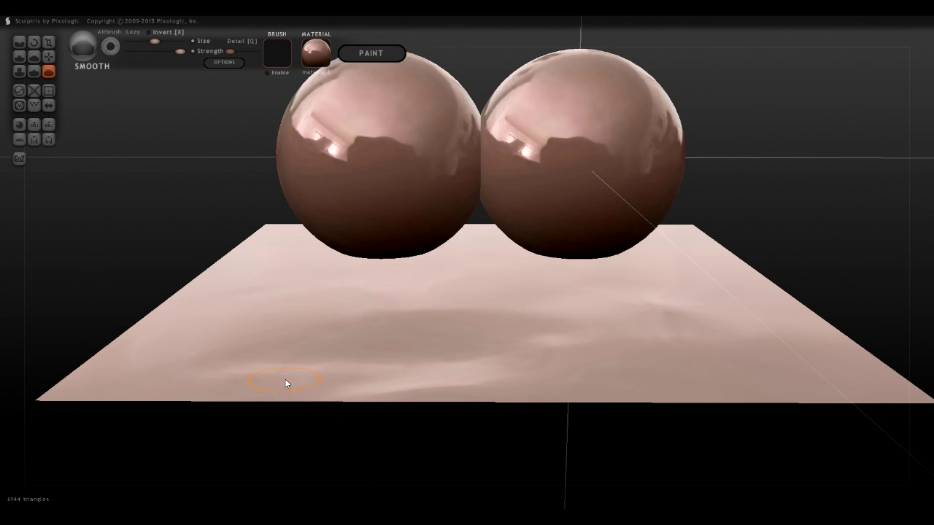
{"action": "mouse_move", "coordinate": [398, 367]}
{"action": "left_mouse_down"}
{"action": "mouse_move", "coordinate": [335, 406]}
{"action": "mouse_move", "coordinate": [536, 358]}
{"action": "mouse_move", "coordinate": [394, 352]}
{"action": "mouse_move", "coordinate": [407, 321]}
{"action": "mouse_move", "coordinate": [514, 311]}
{"action": "left_mouse_up"}
{"action": "left_click_drag", "start_coordinate": [429, 348], "coordinate": [489, 341]}
{"action": "left_click_drag", "start_coordinate": [432, 379], "coordinate": [579, 315]}
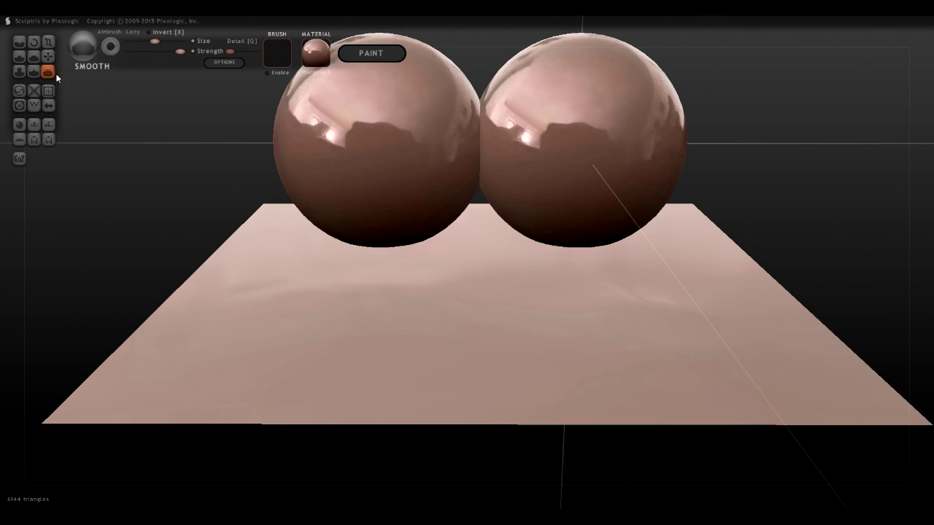
Thin out the mesh across the front part of the plane with the Reduce Brush
{"action": "left_click", "coordinate": [21, 90]}
{"action": "mouse_move", "coordinate": [477, 327]}
{"action": "middle_mouse_down"}
{"action": "mouse_move", "coordinate": [549, 348]}
{"action": "mouse_move", "coordinate": [482, 350]}
{"action": "middle_mouse_up"}
{"action": "mouse_move", "coordinate": [383, 353]}
{"action": "left_mouse_down"}
{"action": "mouse_move", "coordinate": [563, 357]}
{"action": "mouse_move", "coordinate": [766, 318]}
{"action": "mouse_move", "coordinate": [521, 340]}
{"action": "left_mouse_up"}
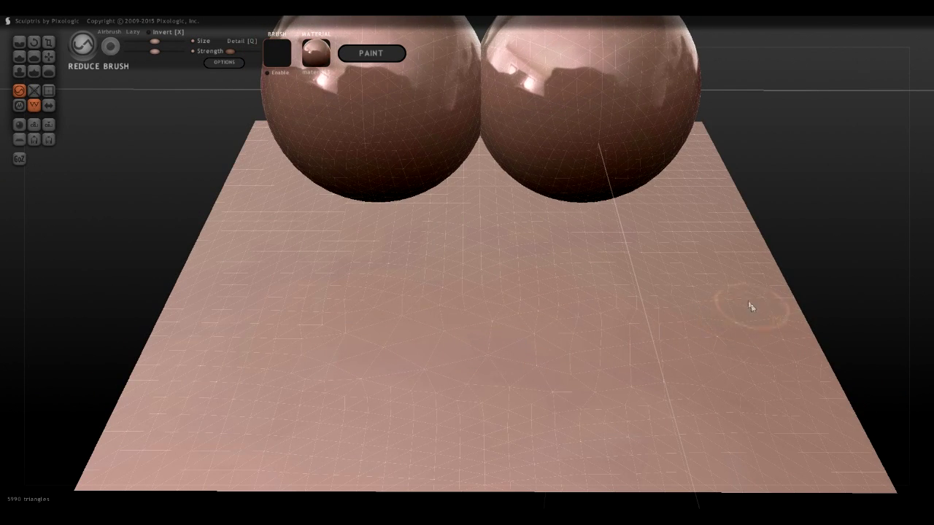
{"action": "mouse_move", "coordinate": [225, 322]}
{"action": "left_mouse_down"}
{"action": "mouse_move", "coordinate": [243, 304]}
{"action": "mouse_move", "coordinate": [179, 426]}
{"action": "mouse_move", "coordinate": [226, 479]}
{"action": "mouse_move", "coordinate": [329, 447]}
{"action": "left_mouse_up"}
{"action": "mouse_move", "coordinate": [413, 432]}
{"action": "left_mouse_down"}
{"action": "mouse_move", "coordinate": [344, 431]}
{"action": "mouse_move", "coordinate": [542, 442]}
{"action": "mouse_move", "coordinate": [800, 418]}
{"action": "mouse_move", "coordinate": [804, 407]}
{"action": "mouse_move", "coordinate": [792, 459]}
{"action": "mouse_move", "coordinate": [729, 309]}
{"action": "left_mouse_up"}
{"action": "mouse_move", "coordinate": [261, 319]}
{"action": "left_mouse_down"}
{"action": "mouse_move", "coordinate": [194, 340]}
{"action": "mouse_move", "coordinate": [139, 428]}
{"action": "mouse_move", "coordinate": [351, 439]}
{"action": "mouse_move", "coordinate": [686, 406]}
{"action": "mouse_move", "coordinate": [815, 436]}
{"action": "mouse_move", "coordinate": [717, 372]}
{"action": "mouse_move", "coordinate": [445, 411]}
{"action": "mouse_move", "coordinate": [411, 359]}
{"action": "left_mouse_up"}
{"action": "mouse_move", "coordinate": [692, 349]}
{"action": "right_mouse_down"}
{"action": "mouse_move", "coordinate": [704, 292]}
{"action": "mouse_move", "coordinate": [727, 316]}
{"action": "right_mouse_up"}
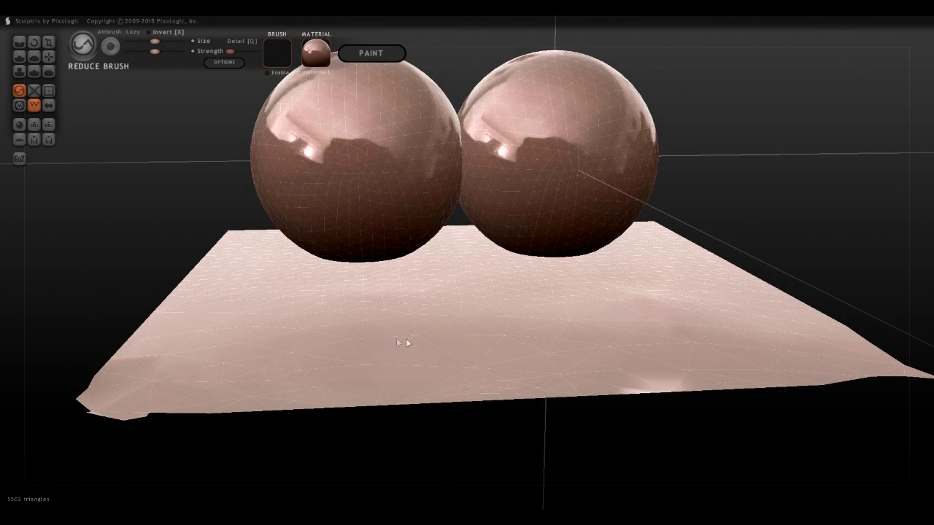
Reduce the mesh over the outer side of the sphere with the Reduce Brush
{"action": "right_click_drag", "start_coordinate": [494, 299], "coordinate": [637, 330]}
{"action": "mouse_move", "coordinate": [388, 369]}
{"action": "right_mouse_down"}
{"action": "mouse_move", "coordinate": [513, 377]}
{"action": "mouse_move", "coordinate": [554, 353]}
{"action": "mouse_move", "coordinate": [431, 387]}
{"action": "mouse_move", "coordinate": [392, 360]}
{"action": "right_mouse_up"}
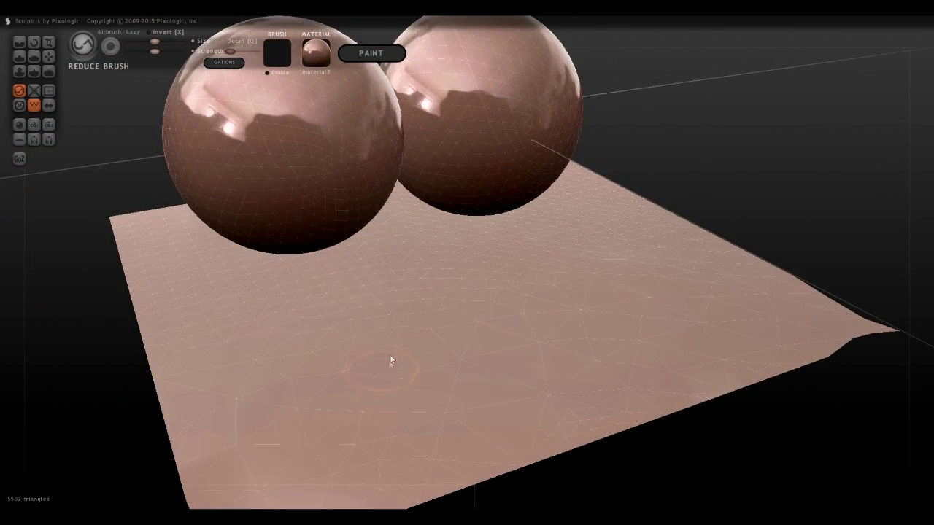
{"action": "mouse_move", "coordinate": [574, 286]}
{"action": "right_mouse_down"}
{"action": "mouse_move", "coordinate": [408, 248]}
{"action": "mouse_move", "coordinate": [580, 292]}
{"action": "mouse_move", "coordinate": [500, 298]}
{"action": "mouse_move", "coordinate": [528, 315]}
{"action": "mouse_move", "coordinate": [621, 316]}
{"action": "right_mouse_up"}
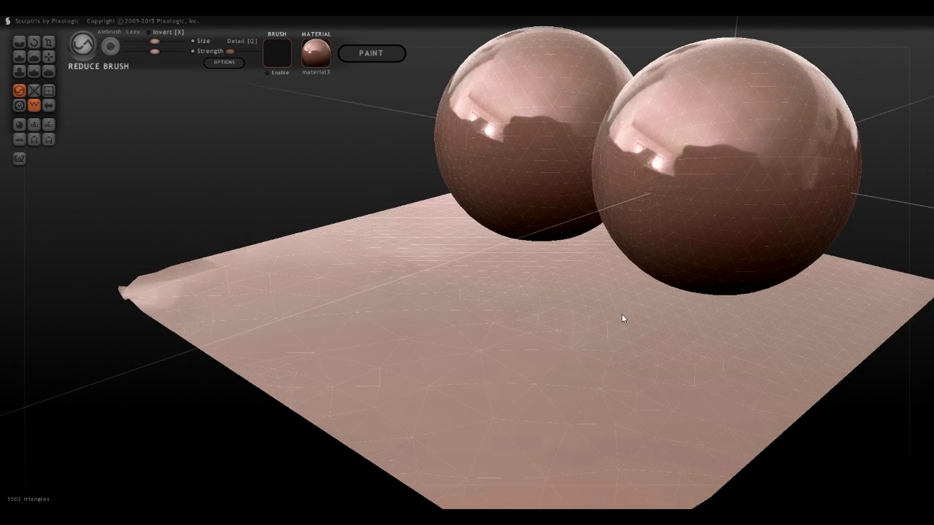
{"action": "mouse_move", "coordinate": [774, 130]}
{"action": "left_mouse_down"}
{"action": "mouse_move", "coordinate": [766, 209]}
{"action": "mouse_move", "coordinate": [687, 255]}
{"action": "left_mouse_up"}
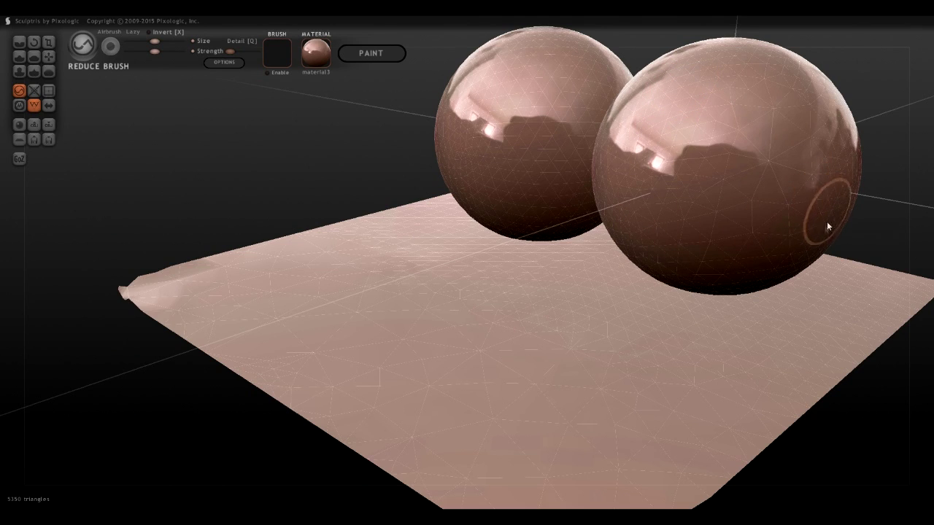
{"action": "mouse_move", "coordinate": [785, 257]}
{"action": "left_mouse_down"}
{"action": "mouse_move", "coordinate": [826, 139]}
{"action": "mouse_move", "coordinate": [759, 73]}
{"action": "mouse_move", "coordinate": [658, 104]}
{"action": "mouse_move", "coordinate": [648, 238]}
{"action": "mouse_move", "coordinate": [621, 217]}
{"action": "mouse_move", "coordinate": [647, 236]}
{"action": "left_mouse_up"}
{"action": "mouse_move", "coordinate": [647, 237]}
{"action": "right_mouse_down"}
{"action": "mouse_move", "coordinate": [748, 248]}
{"action": "mouse_move", "coordinate": [762, 226]}
{"action": "right_mouse_up"}
Continue reducing the same sphere's mesh over its front, its back and the side facing its neighbour
{"action": "left_click_drag", "start_coordinate": [485, 173], "coordinate": [465, 134]}
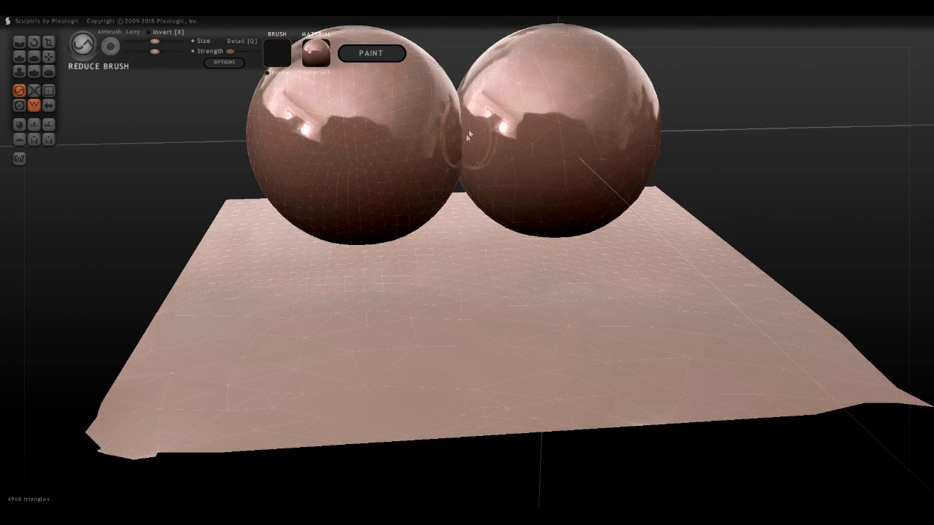
{"action": "mouse_move", "coordinate": [523, 101]}
{"action": "left_mouse_down"}
{"action": "mouse_move", "coordinate": [521, 64]}
{"action": "mouse_move", "coordinate": [460, 84]}
{"action": "mouse_move", "coordinate": [504, 196]}
{"action": "mouse_move", "coordinate": [611, 198]}
{"action": "left_mouse_up"}
{"action": "mouse_move", "coordinate": [610, 198]}
{"action": "right_mouse_down"}
{"action": "mouse_move", "coordinate": [548, 187]}
{"action": "mouse_move", "coordinate": [586, 163]}
{"action": "mouse_move", "coordinate": [692, 196]}
{"action": "mouse_move", "coordinate": [567, 148]}
{"action": "mouse_move", "coordinate": [581, 158]}
{"action": "mouse_move", "coordinate": [596, 140]}
{"action": "mouse_move", "coordinate": [418, 174]}
{"action": "right_mouse_up"}
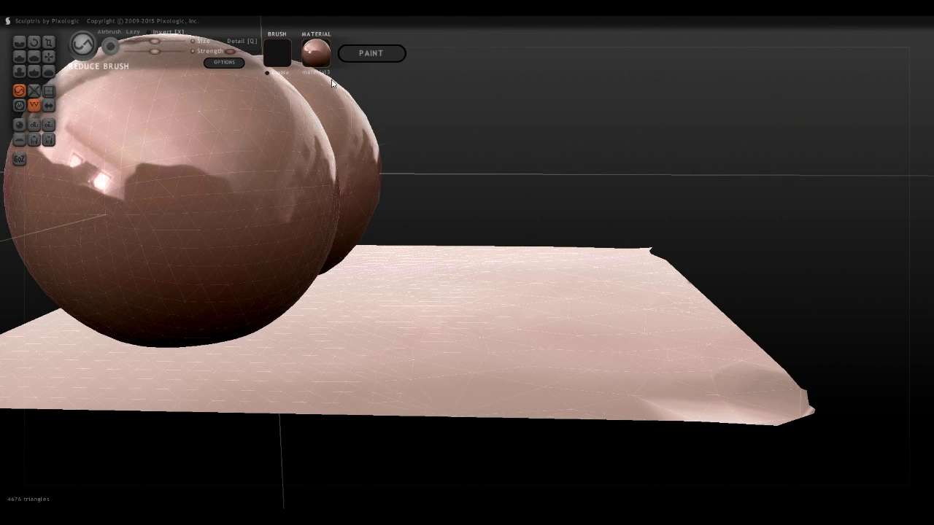
{"action": "mouse_move", "coordinate": [366, 232]}
{"action": "left_mouse_down"}
{"action": "mouse_move", "coordinate": [358, 138]}
{"action": "mouse_move", "coordinate": [367, 156]}
{"action": "mouse_move", "coordinate": [356, 196]}
{"action": "left_mouse_up"}
{"action": "right_click_drag", "start_coordinate": [401, 191], "coordinate": [306, 196]}
{"action": "right_click_drag", "start_coordinate": [539, 175], "coordinate": [560, 121]}
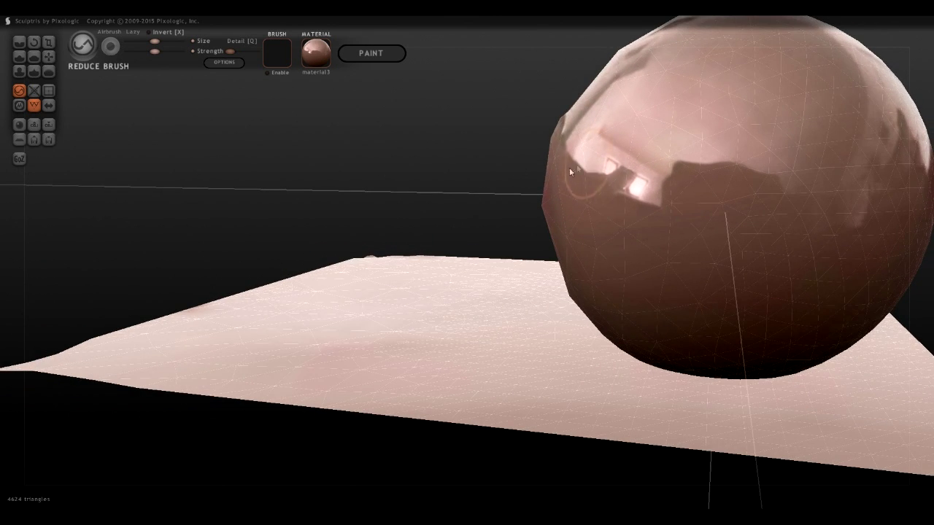
{"action": "right_click_drag", "start_coordinate": [414, 227], "coordinate": [642, 238]}
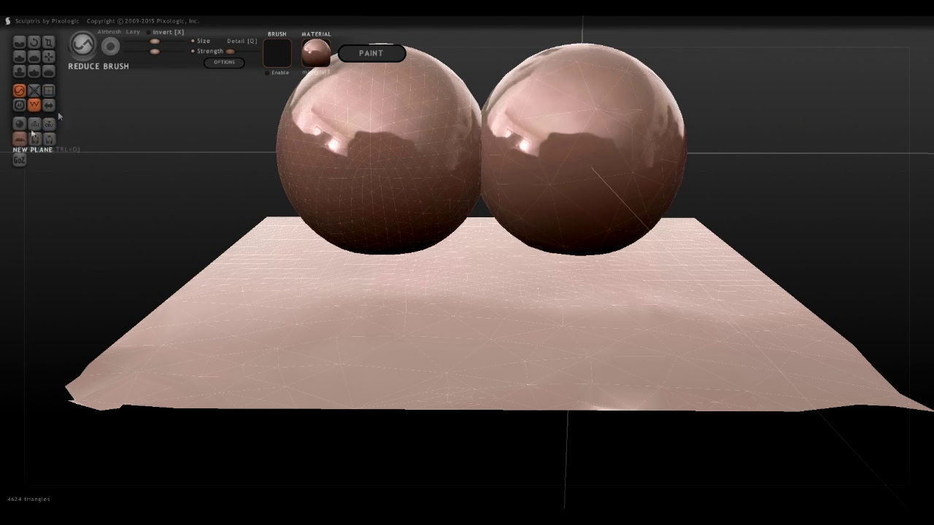
Review the sculpt options and close them without changing any setting
{"action": "left_click", "coordinate": [226, 62]}
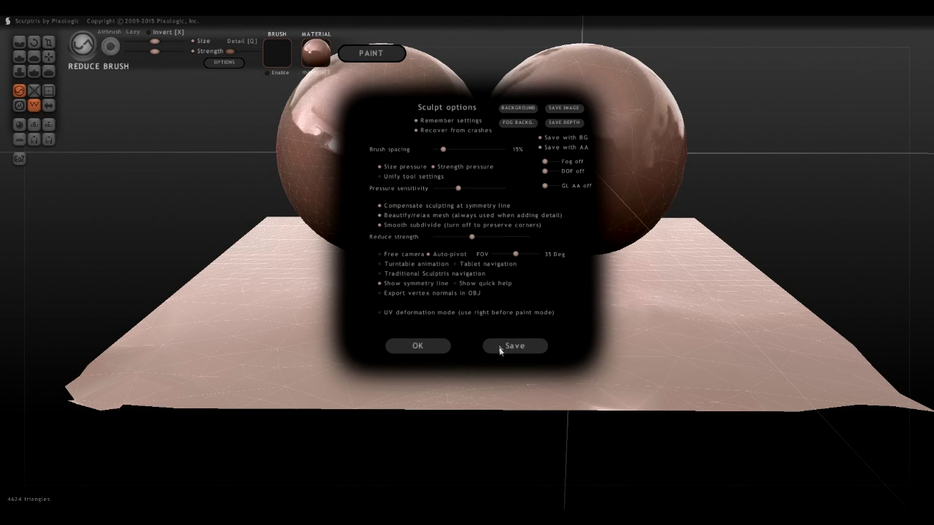
{"action": "left_click", "coordinate": [435, 348]}
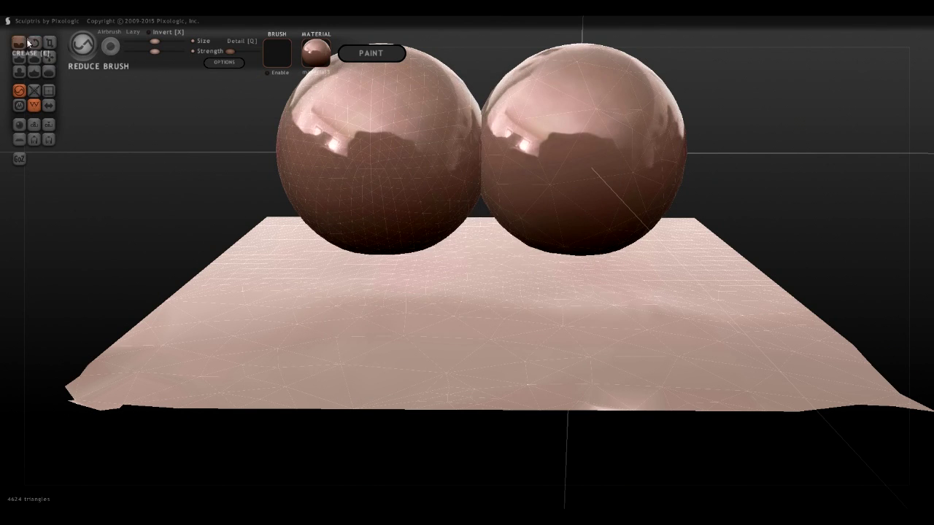
Toggle the wireframe display off and on to compare the meshes of the plane and spheres, leaving it on
{"action": "left_click", "coordinate": [35, 107]}
{"action": "left_click", "coordinate": [34, 108]}
{"action": "left_click", "coordinate": [34, 107]}
{"action": "left_click", "coordinate": [34, 107]}
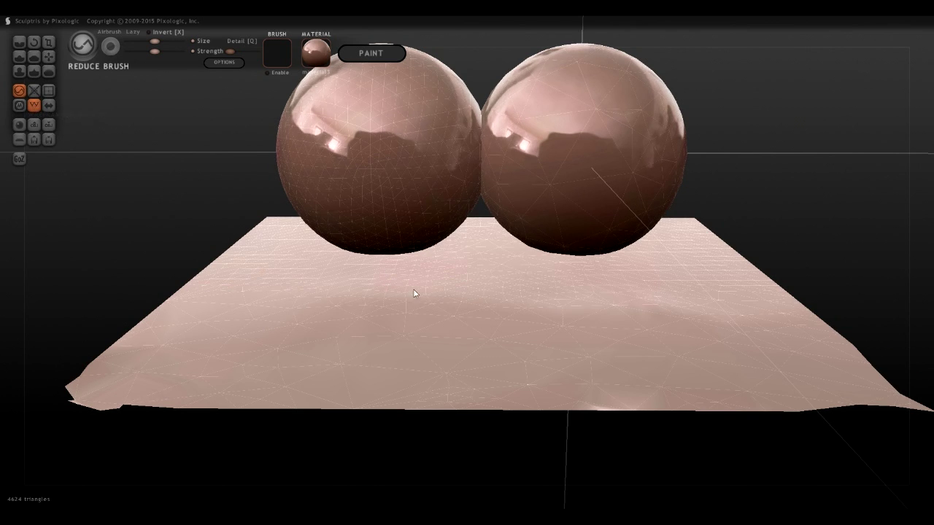
{"action": "mouse_move", "coordinate": [544, 262]}
{"action": "right_mouse_down"}
{"action": "mouse_move", "coordinate": [546, 302]}
{"action": "mouse_move", "coordinate": [557, 286]}
{"action": "mouse_move", "coordinate": [553, 271]}
{"action": "right_mouse_up"}
{"action": "key", "text": "w"}
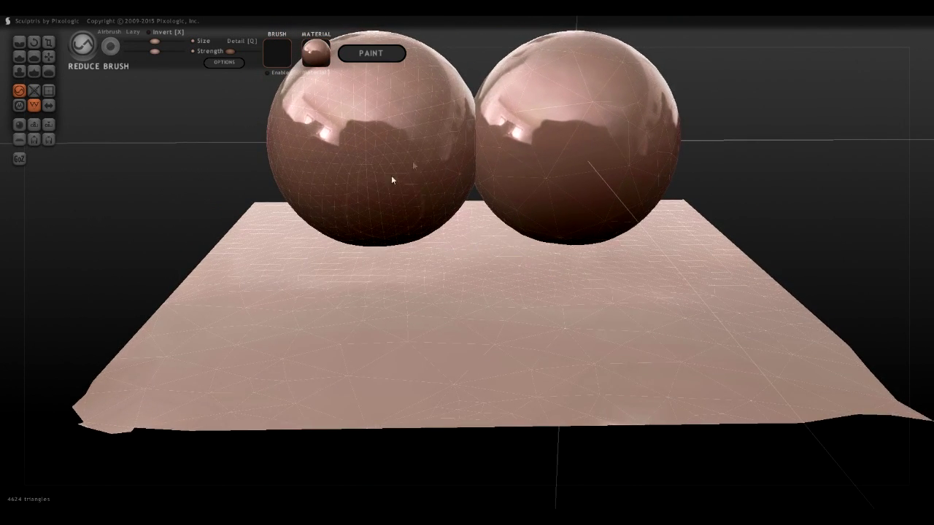
{"action": "left_click", "coordinate": [36, 107]}
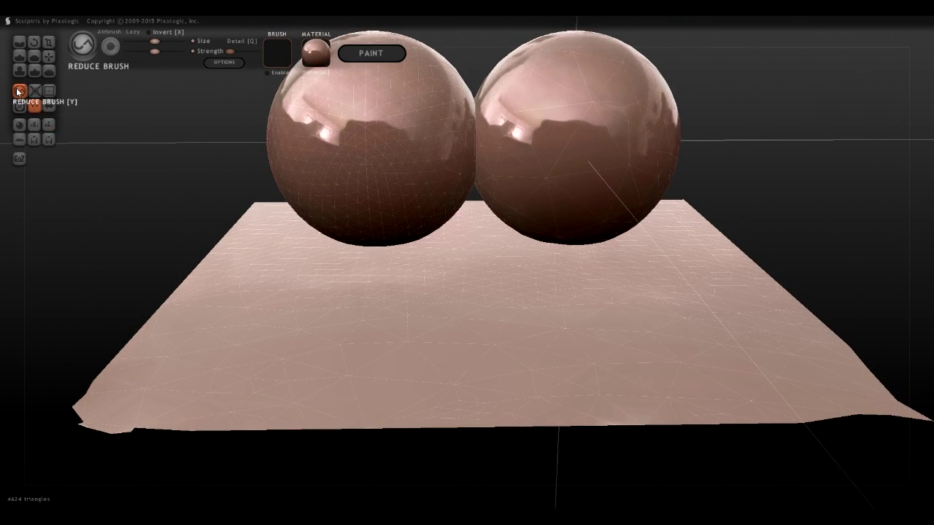
Reduce the mesh of the whole plane once, and subdivide all meshes in the scene
{"action": "left_click", "coordinate": [33, 92]}
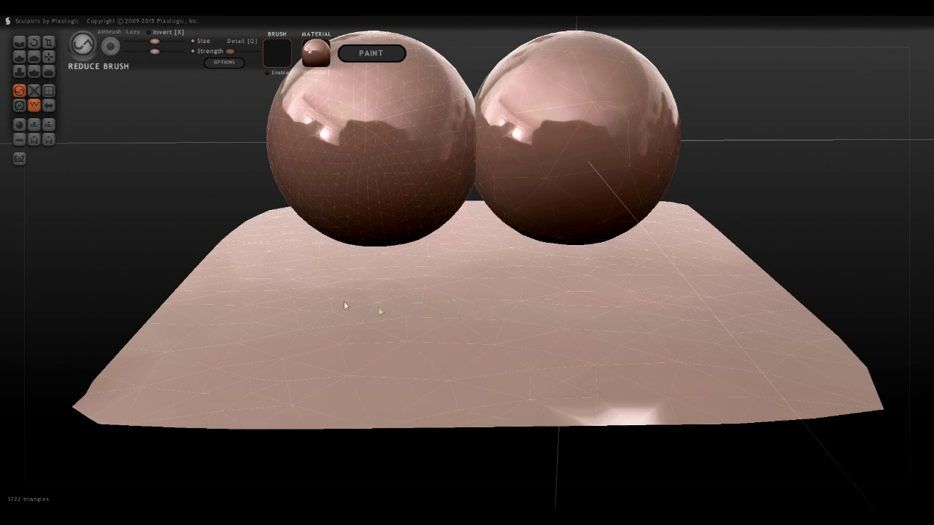
{"action": "left_click", "coordinate": [49, 91]}
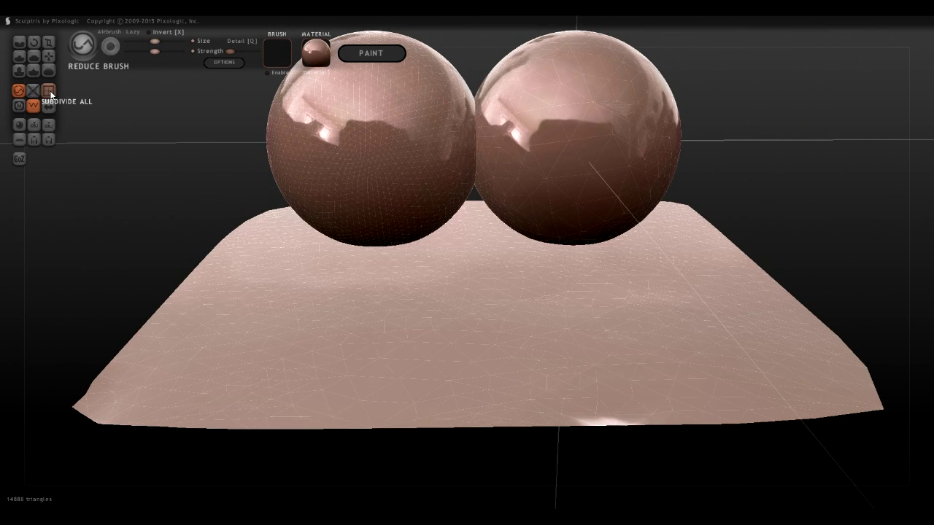
Examine the wireframe of the subdivided plane and spheres from several angles
{"action": "mouse_move", "coordinate": [513, 297]}
{"action": "right_mouse_down"}
{"action": "mouse_move", "coordinate": [696, 289]}
{"action": "mouse_move", "coordinate": [542, 267]}
{"action": "mouse_move", "coordinate": [690, 235]}
{"action": "mouse_move", "coordinate": [724, 305]}
{"action": "mouse_move", "coordinate": [529, 305]}
{"action": "right_mouse_up"}
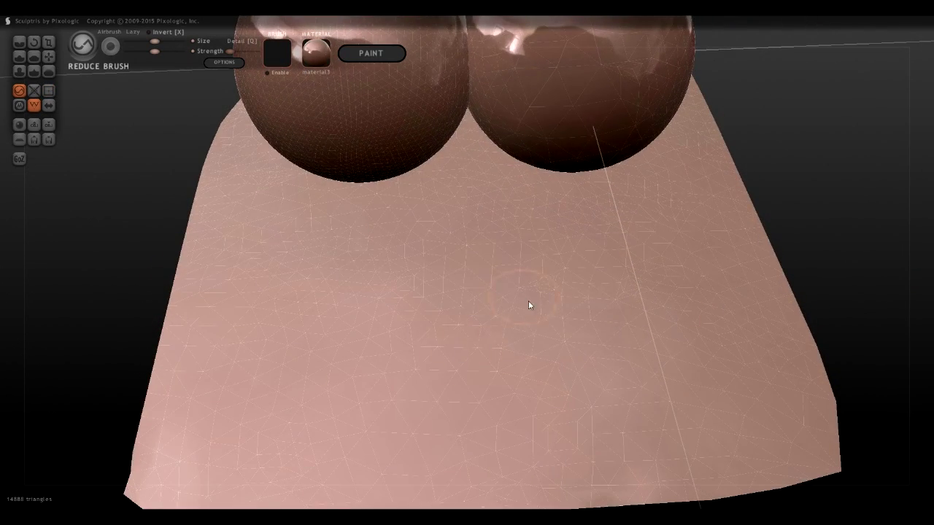
{"action": "right_click_drag", "start_coordinate": [469, 245], "coordinate": [499, 184]}
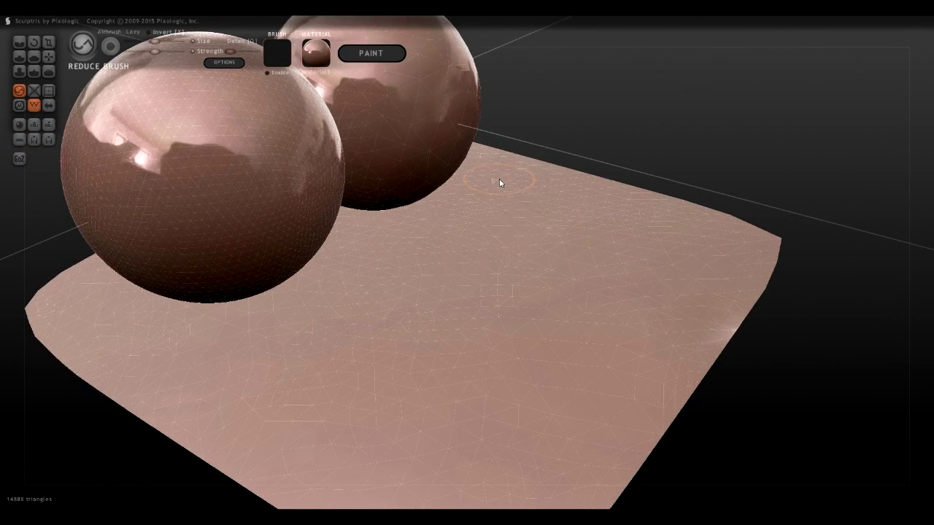
{"action": "left_click", "coordinate": [35, 103]}
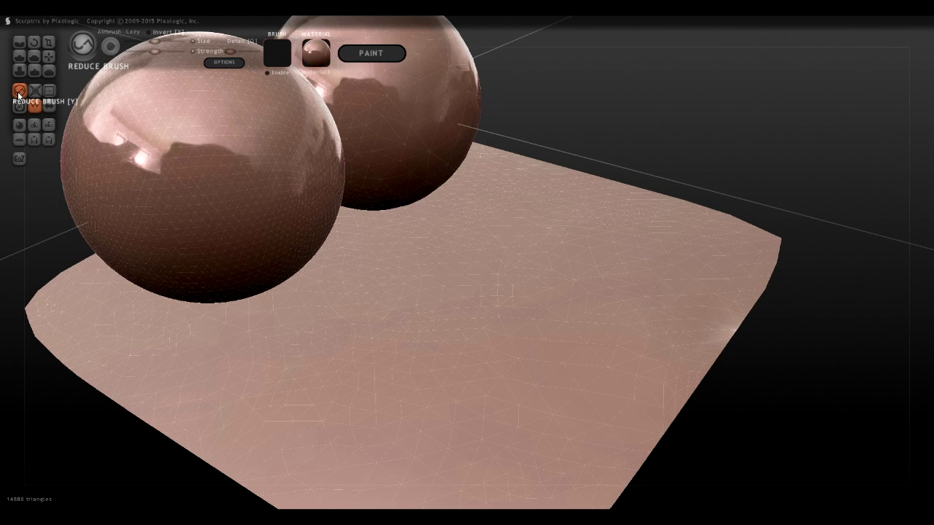
{"action": "left_click", "coordinate": [34, 104]}
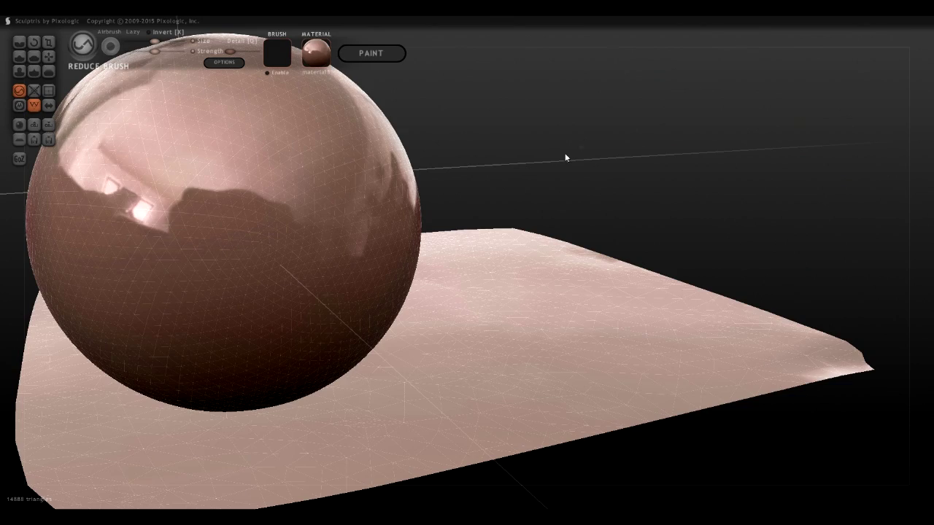
{"action": "left_click_drag", "start_coordinate": [665, 233], "coordinate": [424, 241]}
{"action": "right_click_drag", "start_coordinate": [426, 245], "coordinate": [417, 260]}
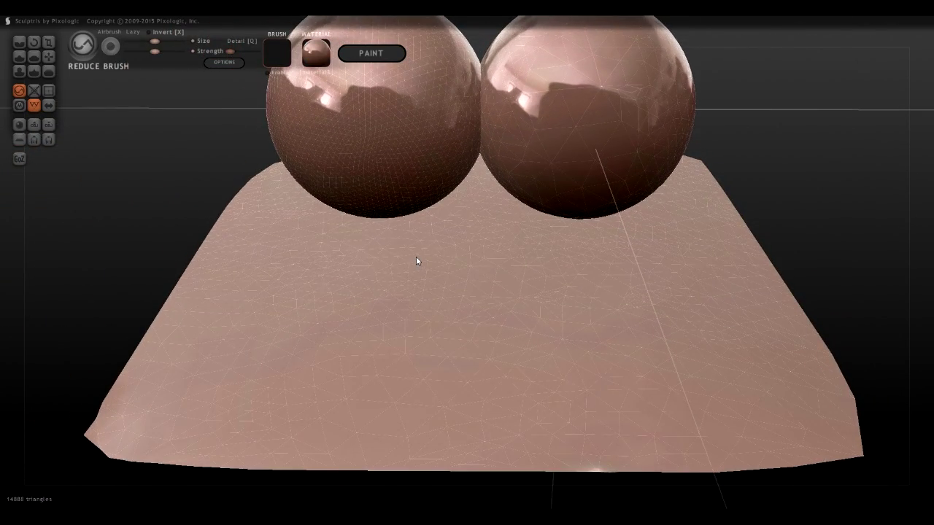
Choose the Mask brush, set its detail to maximum and brush over the coarse sphere to densify its mesh
{"action": "left_click", "coordinate": [19, 105]}
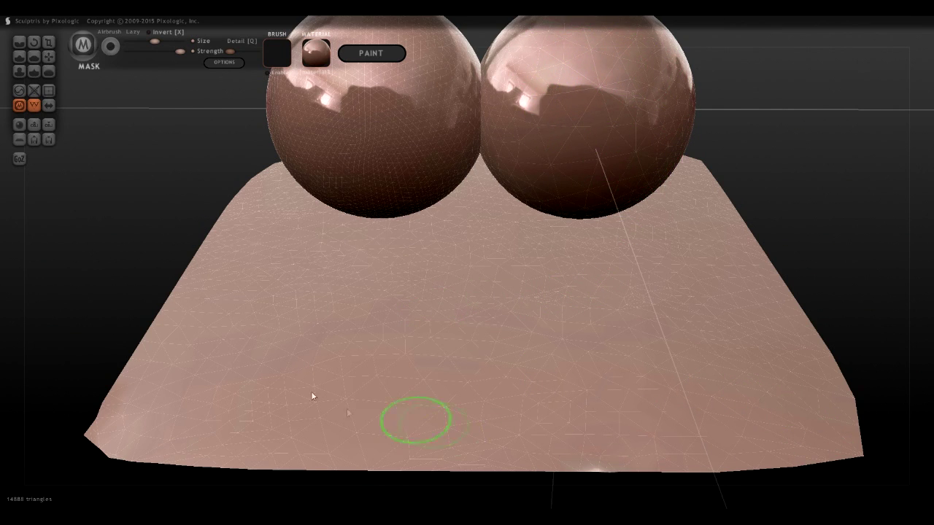
{"action": "mouse_move", "coordinate": [510, 328]}
{"action": "right_mouse_down"}
{"action": "mouse_move", "coordinate": [682, 314]}
{"action": "mouse_move", "coordinate": [706, 341]}
{"action": "right_mouse_up"}
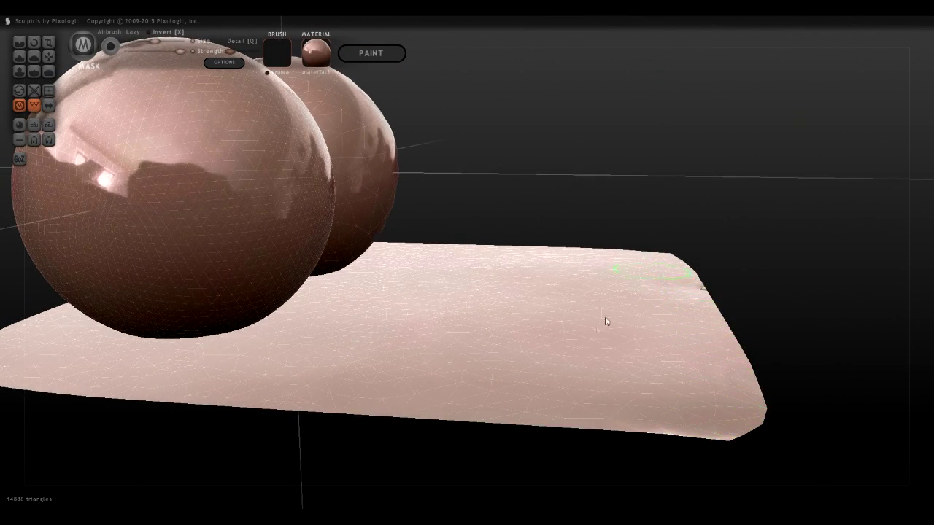
{"action": "right_click_drag", "start_coordinate": [510, 284], "coordinate": [350, 303]}
{"action": "scroll", "coordinate": [426, 272], "scroll_direction": "down", "scroll_amount": 2}
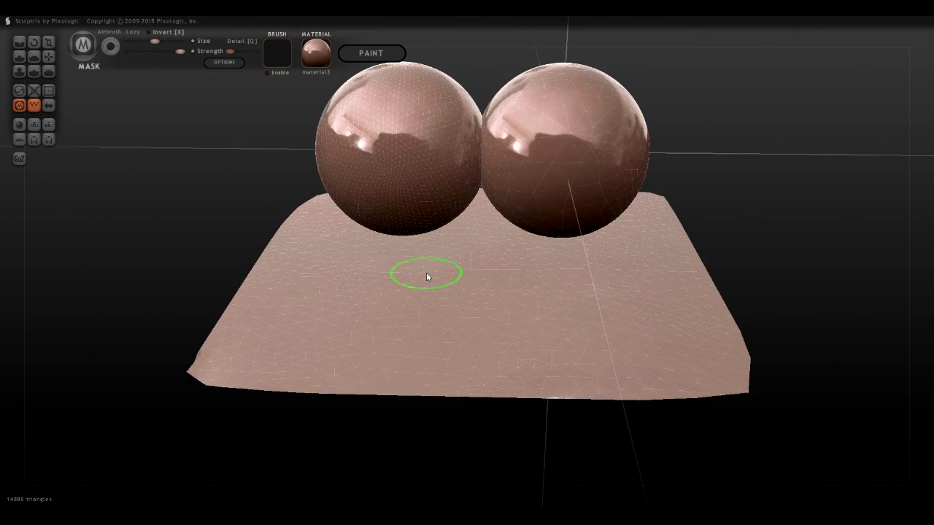
{"action": "left_click", "coordinate": [255, 51]}
{"action": "mouse_move", "coordinate": [508, 139]}
{"action": "left_mouse_down"}
{"action": "mouse_move", "coordinate": [471, 174]}
{"action": "mouse_move", "coordinate": [435, 119]}
{"action": "mouse_move", "coordinate": [386, 145]}
{"action": "mouse_move", "coordinate": [375, 185]}
{"action": "mouse_move", "coordinate": [332, 133]}
{"action": "mouse_move", "coordinate": [600, 102]}
{"action": "mouse_move", "coordinate": [527, 213]}
{"action": "mouse_move", "coordinate": [605, 155]}
{"action": "mouse_move", "coordinate": [620, 171]}
{"action": "mouse_move", "coordinate": [618, 123]}
{"action": "left_mouse_up"}
{"action": "mouse_move", "coordinate": [618, 123]}
{"action": "right_mouse_down"}
{"action": "mouse_move", "coordinate": [622, 272]}
{"action": "mouse_move", "coordinate": [605, 324]}
{"action": "right_mouse_up"}
Brush over the plane and the other sphere with the Mask brush at maximum detail to densify their meshes
{"action": "mouse_move", "coordinate": [604, 324]}
{"action": "left_mouse_down"}
{"action": "mouse_move", "coordinate": [469, 197]}
{"action": "mouse_move", "coordinate": [594, 308]}
{"action": "mouse_move", "coordinate": [708, 282]}
{"action": "mouse_move", "coordinate": [437, 397]}
{"action": "mouse_move", "coordinate": [560, 389]}
{"action": "mouse_move", "coordinate": [469, 338]}
{"action": "left_mouse_up"}
{"action": "left_click_drag", "start_coordinate": [291, 228], "coordinate": [350, 93]}
{"action": "left_click_drag", "start_coordinate": [289, 340], "coordinate": [349, 404]}
{"action": "middle_click_drag", "start_coordinate": [663, 302], "coordinate": [536, 215]}
{"action": "scroll", "coordinate": [756, 391], "scroll_direction": "down", "scroll_amount": 2}
{"action": "mouse_move", "coordinate": [706, 422]}
{"action": "left_mouse_down"}
{"action": "mouse_move", "coordinate": [738, 425]}
{"action": "mouse_move", "coordinate": [754, 443]}
{"action": "left_mouse_up"}
{"action": "right_click_drag", "start_coordinate": [771, 368], "coordinate": [654, 340]}
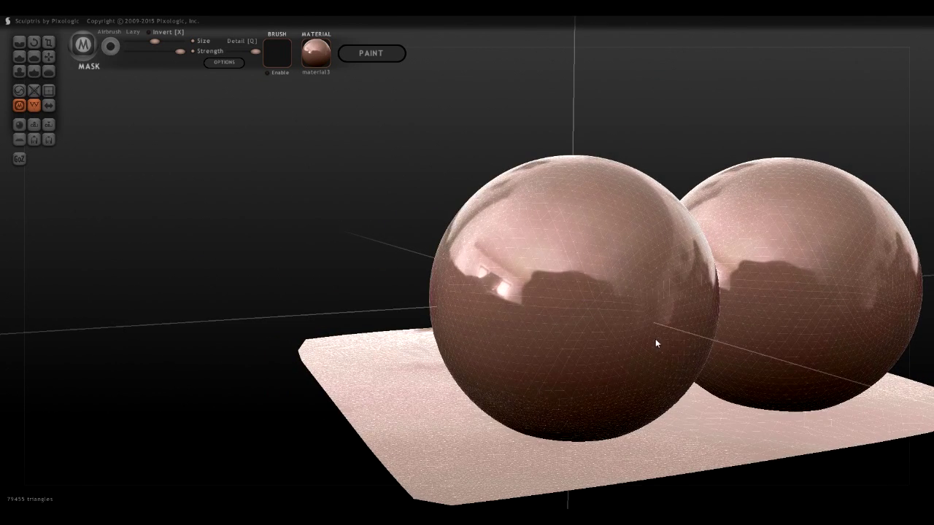
Finish densifying the front sphere and the plane with Mask strokes, and turn the wireframe display off
{"action": "mouse_move", "coordinate": [593, 191]}
{"action": "left_mouse_down"}
{"action": "mouse_move", "coordinate": [605, 234]}
{"action": "mouse_move", "coordinate": [574, 234]}
{"action": "mouse_move", "coordinate": [472, 348]}
{"action": "mouse_move", "coordinate": [655, 362]}
{"action": "mouse_move", "coordinate": [752, 272]}
{"action": "mouse_move", "coordinate": [825, 236]}
{"action": "mouse_move", "coordinate": [839, 361]}
{"action": "mouse_move", "coordinate": [888, 254]}
{"action": "mouse_move", "coordinate": [728, 375]}
{"action": "mouse_move", "coordinate": [778, 205]}
{"action": "mouse_move", "coordinate": [766, 336]}
{"action": "mouse_move", "coordinate": [896, 423]}
{"action": "mouse_move", "coordinate": [784, 442]}
{"action": "mouse_move", "coordinate": [698, 421]}
{"action": "mouse_move", "coordinate": [693, 409]}
{"action": "mouse_move", "coordinate": [507, 477]}
{"action": "mouse_move", "coordinate": [381, 397]}
{"action": "mouse_move", "coordinate": [418, 398]}
{"action": "left_mouse_up"}
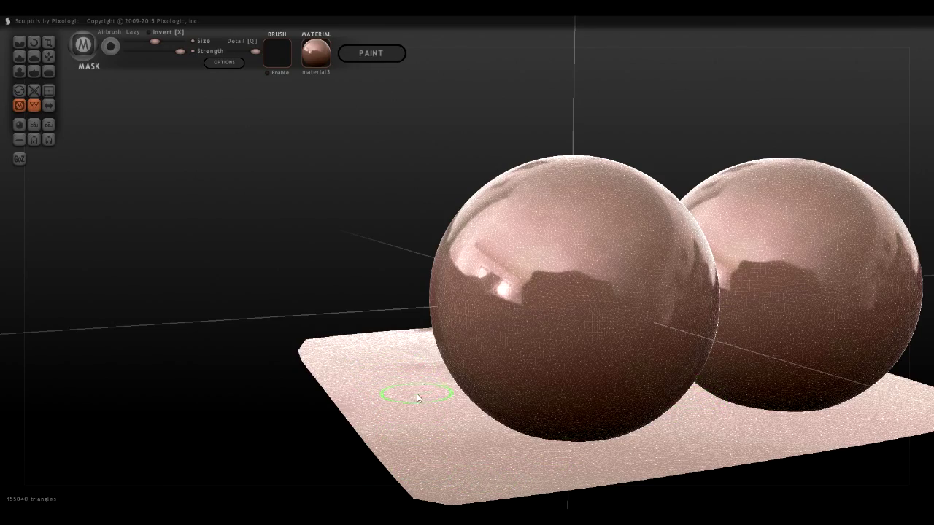
{"action": "middle_click_drag", "start_coordinate": [398, 355], "coordinate": [524, 364]}
{"action": "right_click_drag", "start_coordinate": [524, 368], "coordinate": [511, 379]}
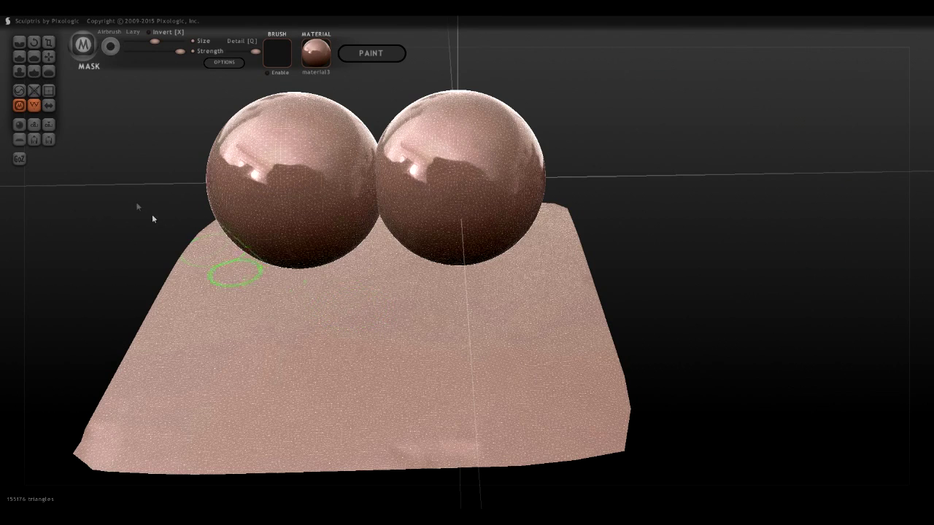
{"action": "left_click", "coordinate": [33, 106]}
{"action": "right_click_drag", "start_coordinate": [434, 313], "coordinate": [444, 356]}
{"action": "mouse_move", "coordinate": [492, 424]}
{"action": "right_mouse_down"}
{"action": "mouse_move", "coordinate": [475, 424]}
{"action": "mouse_move", "coordinate": [479, 389]}
{"action": "mouse_move", "coordinate": [456, 358]}
{"action": "mouse_move", "coordinate": [477, 345]}
{"action": "mouse_move", "coordinate": [487, 366]}
{"action": "mouse_move", "coordinate": [475, 369]}
{"action": "right_mouse_up"}
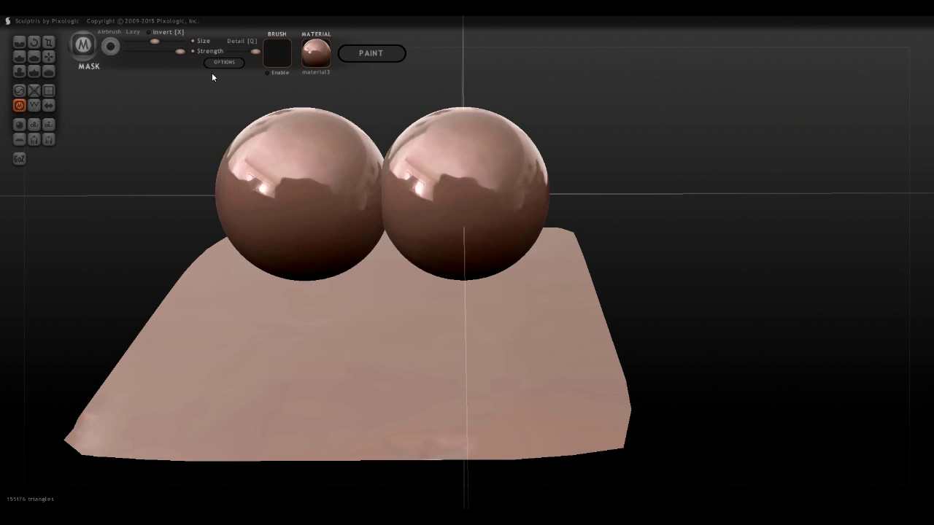
Sculpt a round hollow and a neighbouring bump on the front half of the plane with the Inflate brush
{"action": "left_click", "coordinate": [18, 71]}
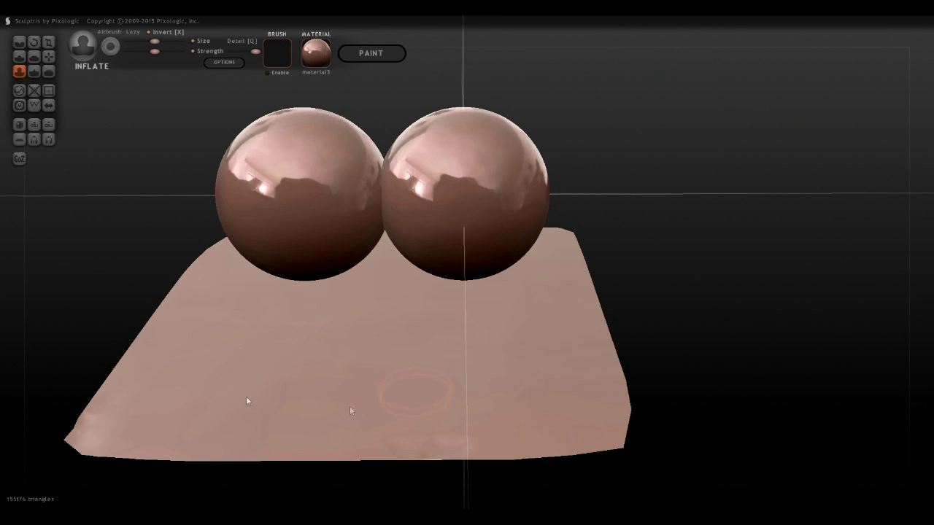
{"action": "left_click_drag", "start_coordinate": [175, 382], "coordinate": [219, 366]}
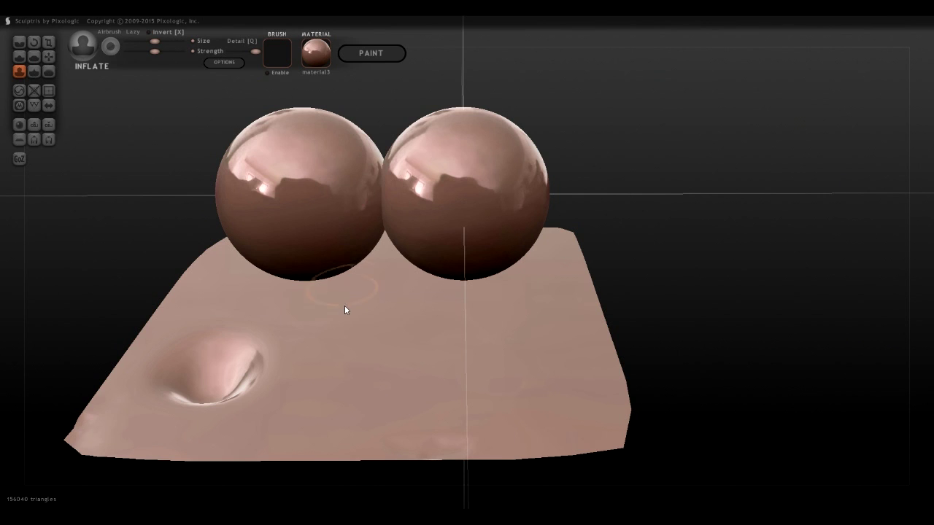
{"action": "mouse_move", "coordinate": [397, 354]}
{"action": "left_mouse_down"}
{"action": "mouse_move", "coordinate": [354, 350]}
{"action": "mouse_move", "coordinate": [375, 343]}
{"action": "mouse_move", "coordinate": [435, 357]}
{"action": "mouse_move", "coordinate": [354, 350]}
{"action": "left_mouse_up"}
Flatten the bump and the hollow on the plane with the Smooth brush
{"action": "left_click", "coordinate": [47, 71]}
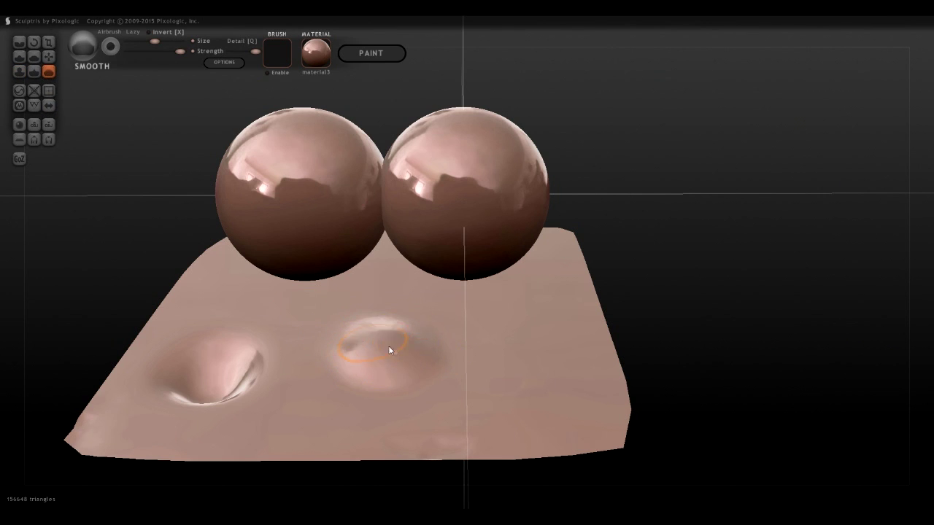
{"action": "left_click_drag", "start_coordinate": [412, 347], "coordinate": [392, 333]}
{"action": "mouse_move", "coordinate": [90, 385]}
{"action": "left_mouse_down"}
{"action": "mouse_move", "coordinate": [172, 396]}
{"action": "mouse_move", "coordinate": [201, 368]}
{"action": "mouse_move", "coordinate": [251, 363]}
{"action": "left_mouse_up"}
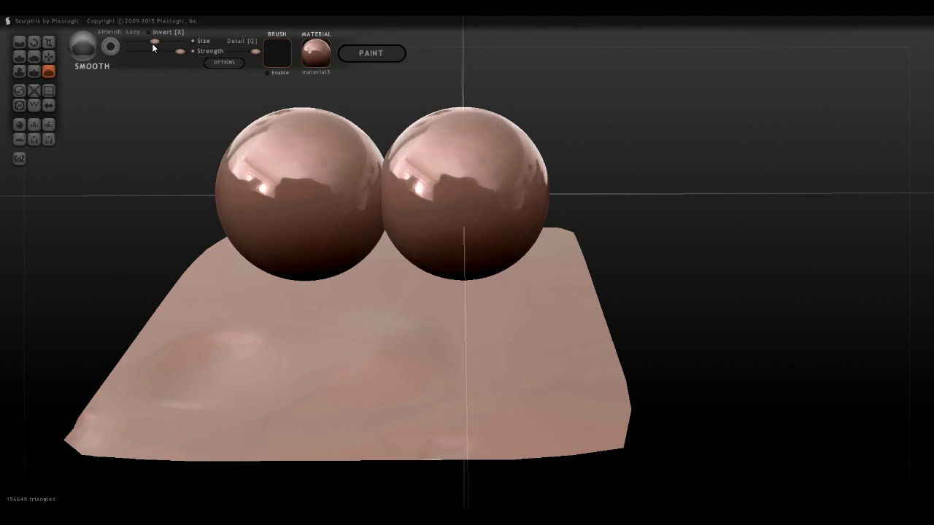
Inflate a broad swell on the front of the plane with the brush at maximum size, and smooth it out
{"action": "mouse_move", "coordinate": [153, 42]}
{"action": "left_mouse_down"}
{"action": "mouse_move", "coordinate": [191, 39]}
{"action": "mouse_move", "coordinate": [146, 37]}
{"action": "left_mouse_up"}
{"action": "left_click_drag", "start_coordinate": [177, 40], "coordinate": [162, 42]}
{"action": "left_click_drag", "start_coordinate": [162, 42], "coordinate": [188, 37]}
{"action": "left_click", "coordinate": [19, 71]}
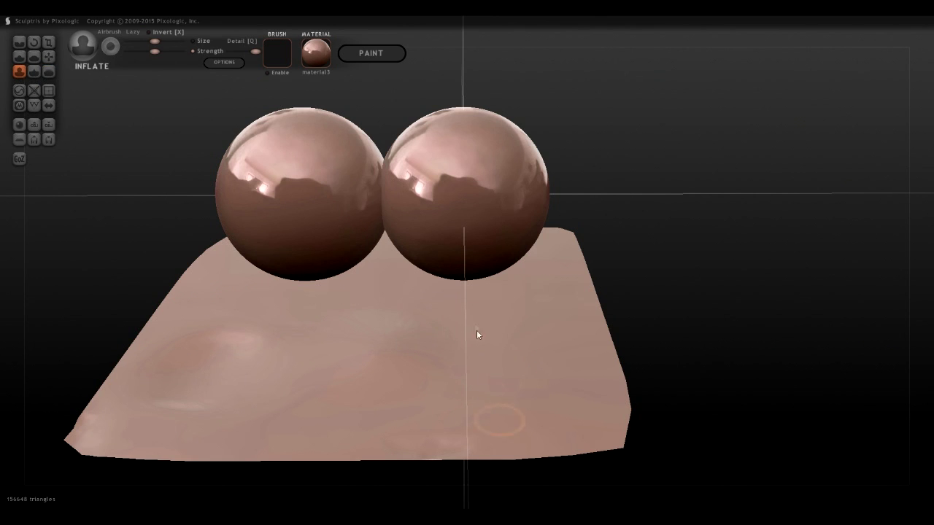
{"action": "left_click_drag", "start_coordinate": [159, 45], "coordinate": [202, 43]}
{"action": "mouse_move", "coordinate": [503, 377]}
{"action": "left_mouse_down"}
{"action": "mouse_move", "coordinate": [459, 353]}
{"action": "mouse_move", "coordinate": [481, 361]}
{"action": "left_mouse_up"}
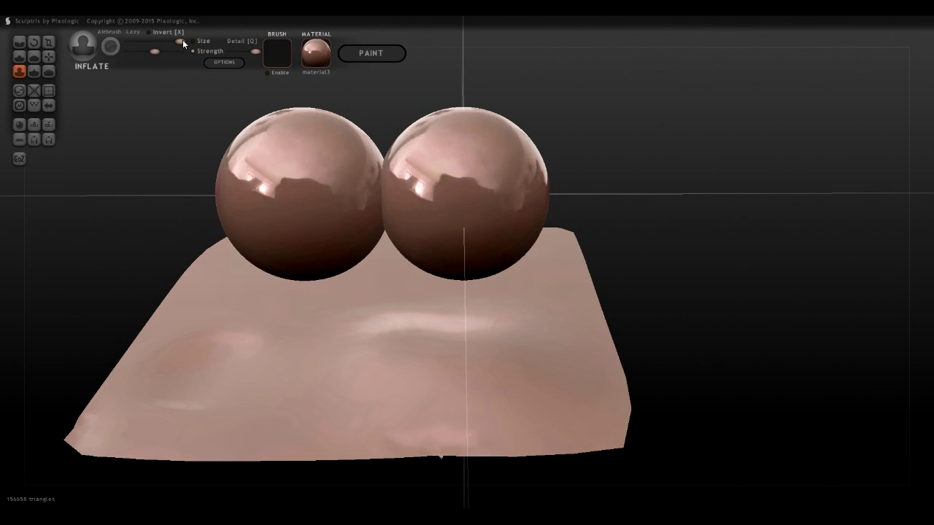
{"action": "left_click", "coordinate": [48, 71]}
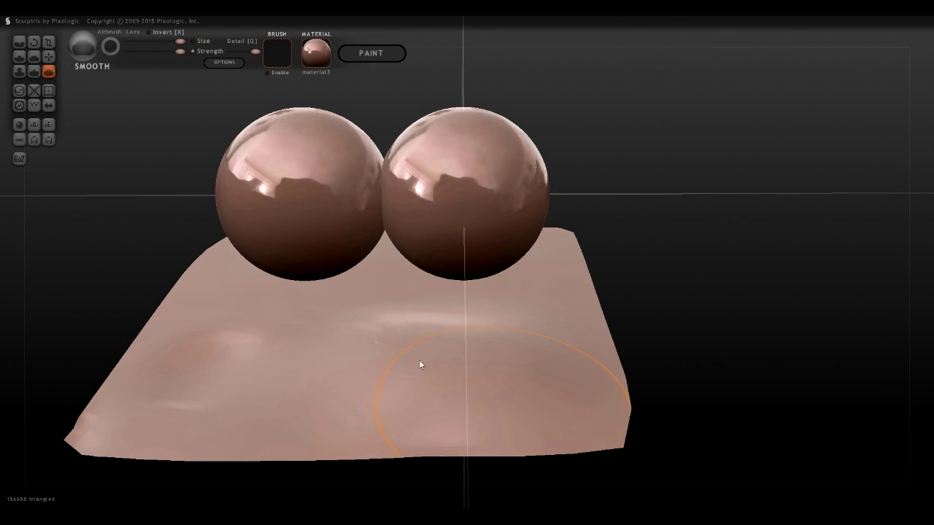
{"action": "mouse_move", "coordinate": [452, 366]}
{"action": "left_mouse_down"}
{"action": "mouse_move", "coordinate": [383, 329]}
{"action": "mouse_move", "coordinate": [332, 361]}
{"action": "mouse_move", "coordinate": [119, 379]}
{"action": "mouse_move", "coordinate": [359, 361]}
{"action": "mouse_move", "coordinate": [539, 385]}
{"action": "mouse_move", "coordinate": [297, 413]}
{"action": "mouse_move", "coordinate": [419, 312]}
{"action": "mouse_move", "coordinate": [352, 365]}
{"action": "mouse_move", "coordinate": [377, 394]}
{"action": "left_mouse_up"}
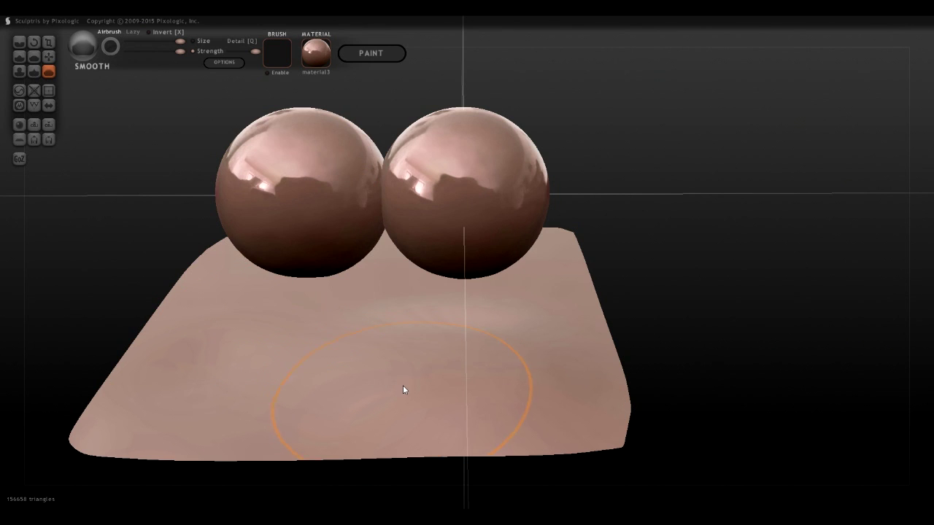
Inflate a wide, shallow swell across the front of the plane, and turn Airbrush off
{"action": "left_click", "coordinate": [19, 71]}
{"action": "left_click_drag", "start_coordinate": [254, 372], "coordinate": [421, 341]}
{"action": "key", "text": "a"}
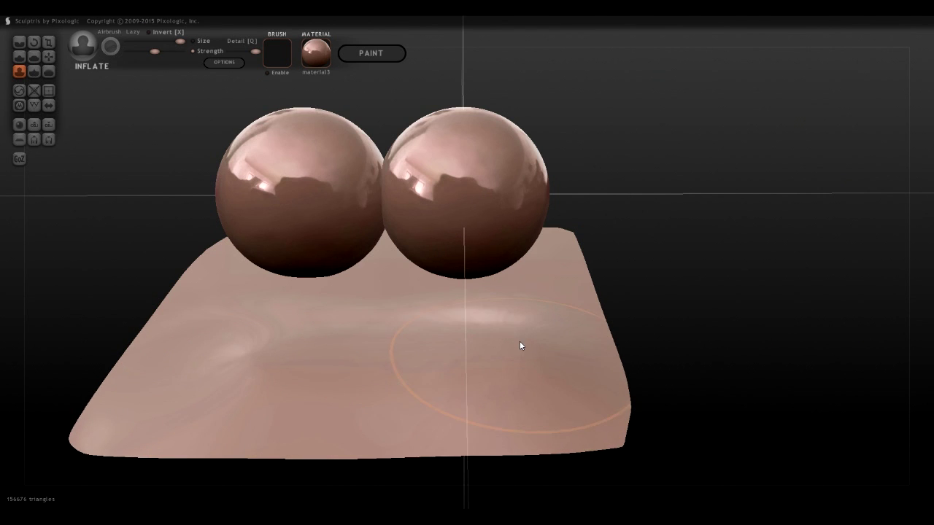
{"action": "middle_click_drag", "start_coordinate": [381, 399], "coordinate": [444, 391]}
{"action": "mouse_move", "coordinate": [444, 395]}
{"action": "right_mouse_down"}
{"action": "mouse_move", "coordinate": [379, 371]}
{"action": "mouse_move", "coordinate": [396, 394]}
{"action": "mouse_move", "coordinate": [431, 408]}
{"action": "right_mouse_up"}
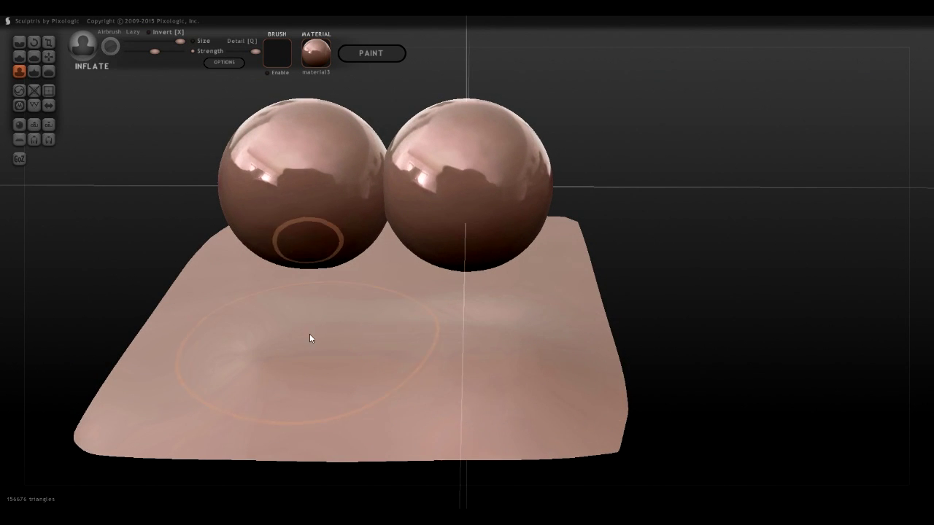
Inflate a large dome at the plane's front left with Airbrush on, and a lower swell at its front right with Airbrush off
{"action": "key", "text": "a"}
{"action": "left_click_drag", "start_coordinate": [268, 352], "coordinate": [268, 353]}
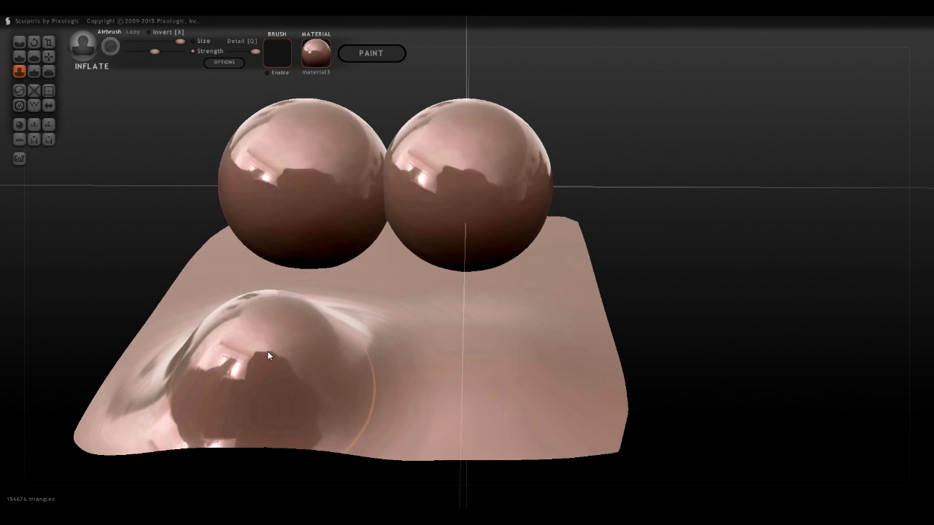
{"action": "left_click_drag", "start_coordinate": [532, 352], "coordinate": [532, 348]}
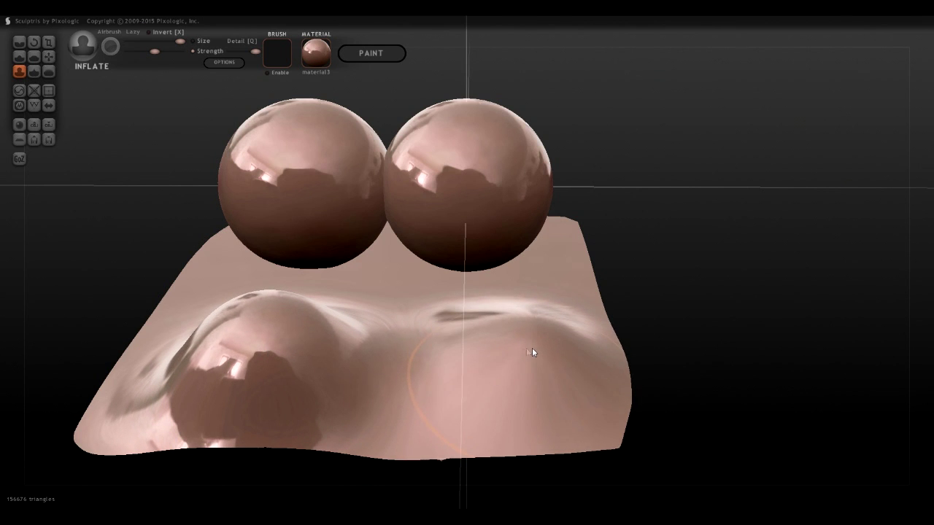
{"action": "middle_click_drag", "start_coordinate": [354, 368], "coordinate": [410, 334]}
{"action": "right_click_drag", "start_coordinate": [410, 338], "coordinate": [346, 386]}
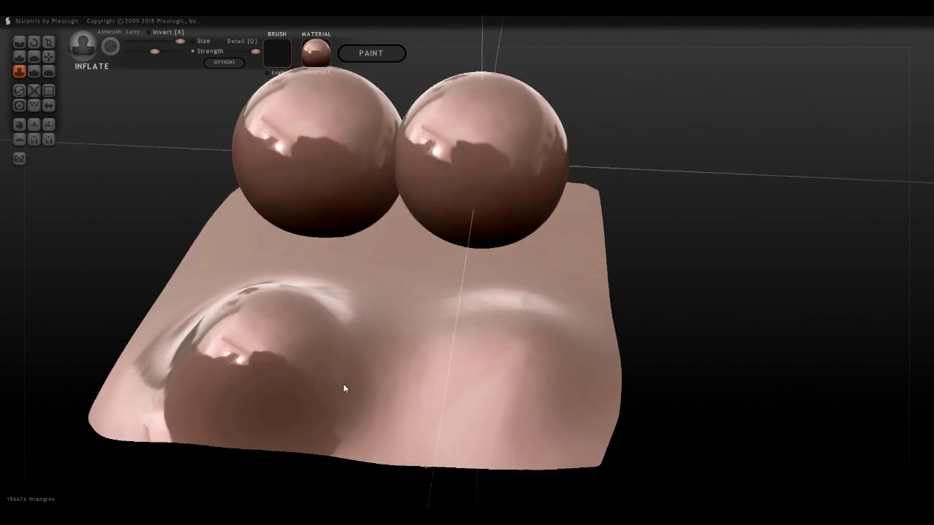
{"action": "right_click_drag", "start_coordinate": [289, 346], "coordinate": [313, 343]}
Smooth away the dome and the swell on the front half of the plane
{"action": "left_click", "coordinate": [45, 71]}
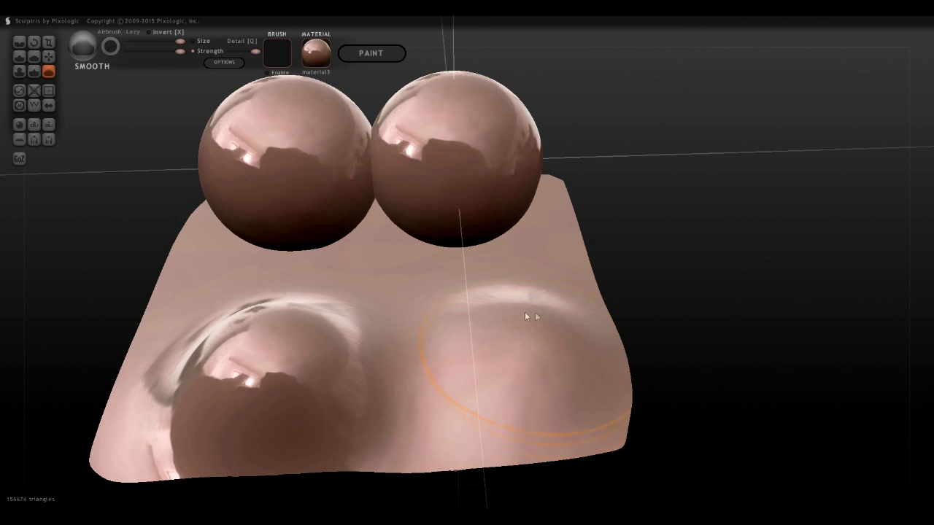
{"action": "mouse_move", "coordinate": [323, 375]}
{"action": "left_mouse_down"}
{"action": "mouse_move", "coordinate": [236, 354]}
{"action": "mouse_move", "coordinate": [245, 392]}
{"action": "mouse_move", "coordinate": [297, 390]}
{"action": "mouse_move", "coordinate": [338, 375]}
{"action": "mouse_move", "coordinate": [238, 377]}
{"action": "mouse_move", "coordinate": [181, 314]}
{"action": "mouse_move", "coordinate": [219, 379]}
{"action": "mouse_move", "coordinate": [258, 323]}
{"action": "mouse_move", "coordinate": [287, 408]}
{"action": "mouse_move", "coordinate": [281, 433]}
{"action": "mouse_move", "coordinate": [549, 364]}
{"action": "mouse_move", "coordinate": [489, 362]}
{"action": "mouse_move", "coordinate": [279, 318]}
{"action": "mouse_move", "coordinate": [188, 401]}
{"action": "mouse_move", "coordinate": [306, 431]}
{"action": "mouse_move", "coordinate": [236, 444]}
{"action": "mouse_move", "coordinate": [310, 458]}
{"action": "mouse_move", "coordinate": [202, 310]}
{"action": "mouse_move", "coordinate": [186, 321]}
{"action": "mouse_move", "coordinate": [233, 309]}
{"action": "mouse_move", "coordinate": [432, 406]}
{"action": "mouse_move", "coordinate": [507, 294]}
{"action": "mouse_move", "coordinate": [421, 379]}
{"action": "mouse_move", "coordinate": [305, 378]}
{"action": "mouse_move", "coordinate": [255, 397]}
{"action": "mouse_move", "coordinate": [544, 340]}
{"action": "mouse_move", "coordinate": [471, 477]}
{"action": "mouse_move", "coordinate": [222, 357]}
{"action": "mouse_move", "coordinate": [107, 358]}
{"action": "mouse_move", "coordinate": [279, 371]}
{"action": "mouse_move", "coordinate": [323, 492]}
{"action": "mouse_move", "coordinate": [319, 425]}
{"action": "left_mouse_up"}
{"action": "mouse_move", "coordinate": [410, 359]}
{"action": "left_mouse_down"}
{"action": "mouse_move", "coordinate": [486, 296]}
{"action": "mouse_move", "coordinate": [373, 386]}
{"action": "mouse_move", "coordinate": [287, 315]}
{"action": "mouse_move", "coordinate": [308, 296]}
{"action": "mouse_move", "coordinate": [525, 291]}
{"action": "mouse_move", "coordinate": [151, 338]}
{"action": "mouse_move", "coordinate": [173, 319]}
{"action": "mouse_move", "coordinate": [207, 371]}
{"action": "left_mouse_up"}
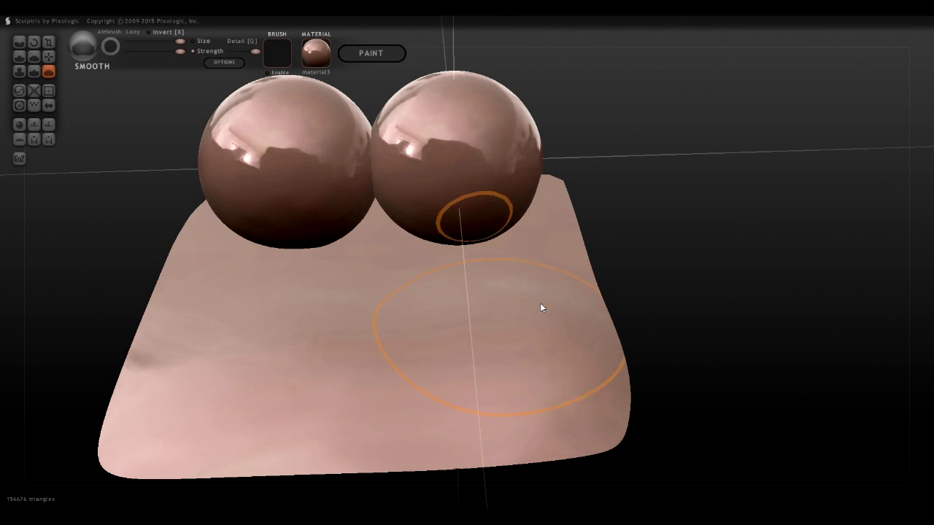
Load the demons-horror-creek image as the brush texture
{"action": "mouse_move", "coordinate": [501, 339]}
{"action": "right_mouse_down"}
{"action": "mouse_move", "coordinate": [488, 299]}
{"action": "mouse_move", "coordinate": [338, 267]}
{"action": "mouse_move", "coordinate": [442, 261]}
{"action": "mouse_move", "coordinate": [563, 342]}
{"action": "mouse_move", "coordinate": [752, 314]}
{"action": "mouse_move", "coordinate": [844, 386]}
{"action": "mouse_move", "coordinate": [572, 374]}
{"action": "mouse_move", "coordinate": [482, 316]}
{"action": "mouse_move", "coordinate": [356, 94]}
{"action": "right_mouse_up"}
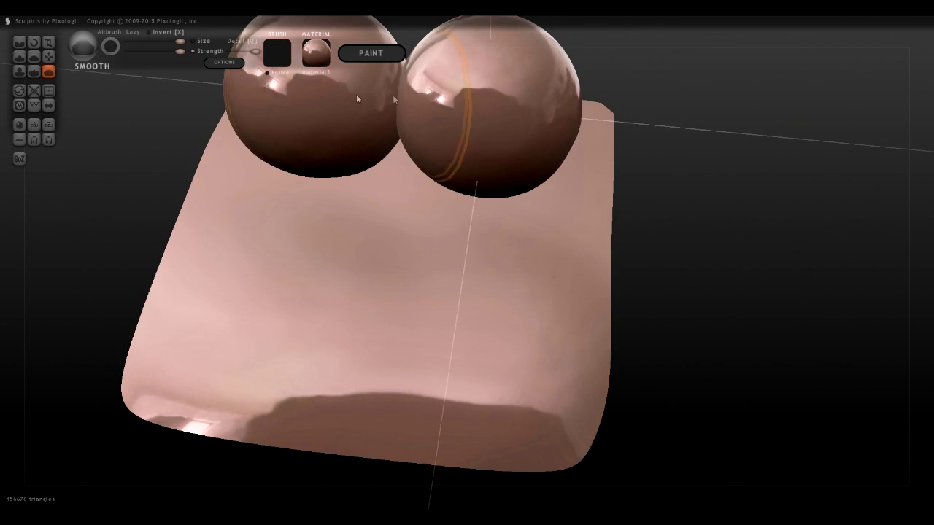
{"action": "mouse_move", "coordinate": [357, 380]}
{"action": "right_mouse_down"}
{"action": "mouse_move", "coordinate": [717, 400]}
{"action": "mouse_move", "coordinate": [507, 215]}
{"action": "mouse_move", "coordinate": [463, 193]}
{"action": "mouse_move", "coordinate": [444, 209]}
{"action": "mouse_move", "coordinate": [465, 219]}
{"action": "mouse_move", "coordinate": [449, 263]}
{"action": "mouse_move", "coordinate": [418, 323]}
{"action": "mouse_move", "coordinate": [387, 344]}
{"action": "mouse_move", "coordinate": [396, 371]}
{"action": "mouse_move", "coordinate": [414, 350]}
{"action": "mouse_move", "coordinate": [429, 360]}
{"action": "right_mouse_up"}
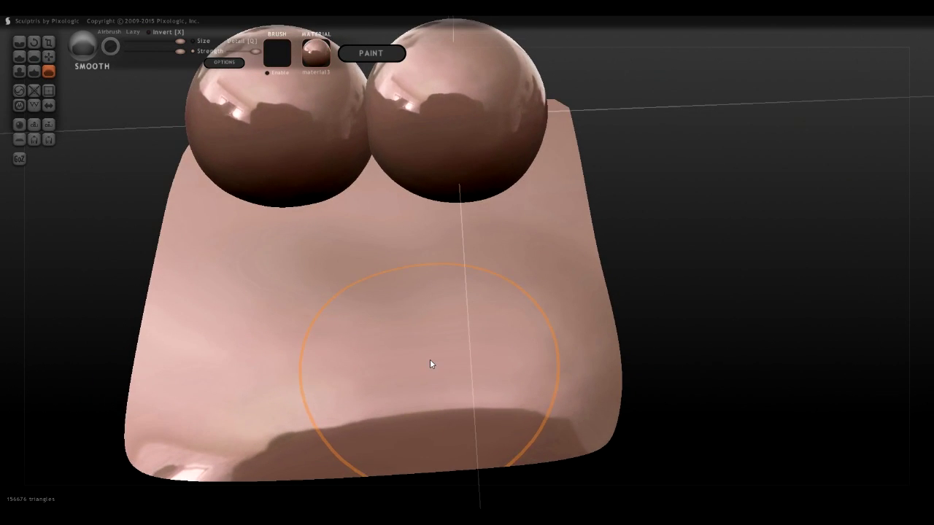
{"action": "mouse_move", "coordinate": [379, 342]}
{"action": "right_mouse_down"}
{"action": "mouse_move", "coordinate": [348, 317]}
{"action": "mouse_move", "coordinate": [358, 313]}
{"action": "mouse_move", "coordinate": [309, 151]}
{"action": "right_mouse_up"}
{"action": "left_click", "coordinate": [278, 54]}
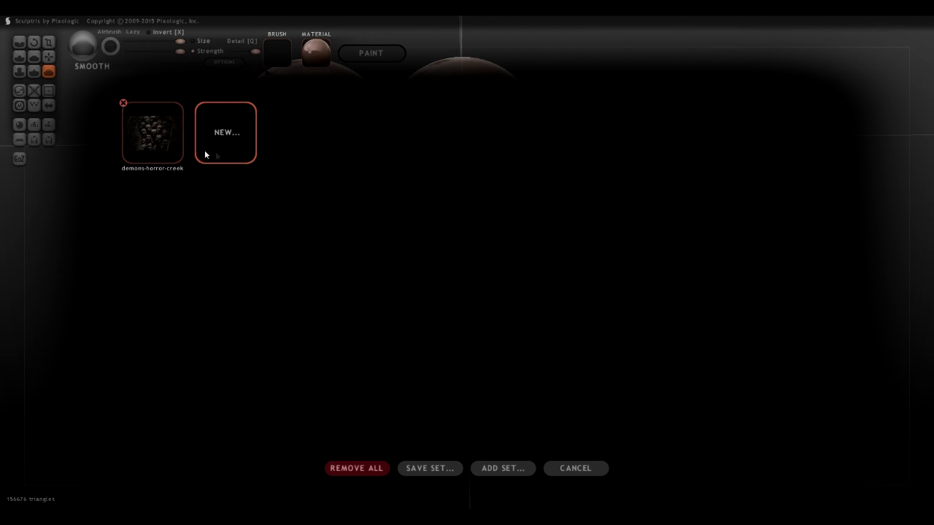
{"action": "left_click", "coordinate": [152, 144]}
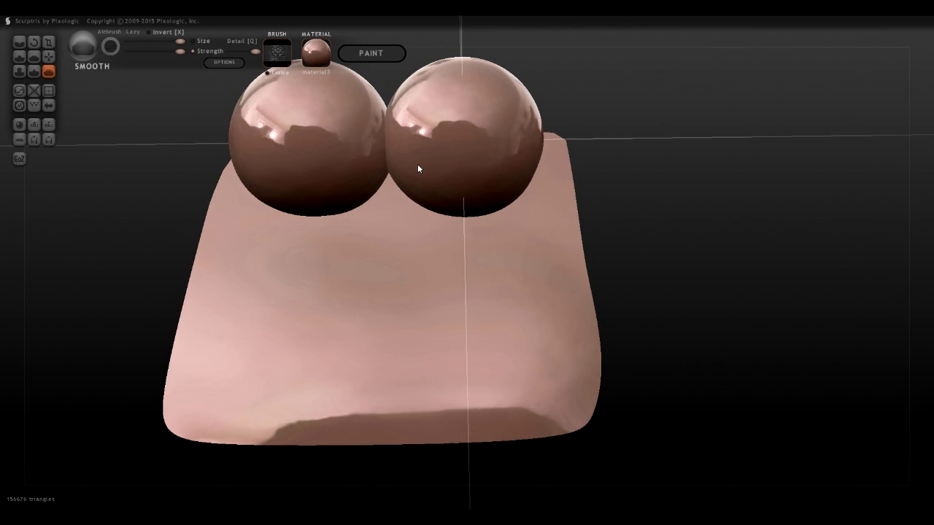
Stamp the brush texture onto the middle of the plane with the Draw brush at maximum detail
{"action": "mouse_move", "coordinate": [420, 284]}
{"action": "right_mouse_down"}
{"action": "mouse_move", "coordinate": [471, 310]}
{"action": "mouse_move", "coordinate": [486, 334]}
{"action": "right_mouse_up"}
{"action": "scroll", "coordinate": [410, 358], "scroll_direction": "up", "scroll_amount": 3}
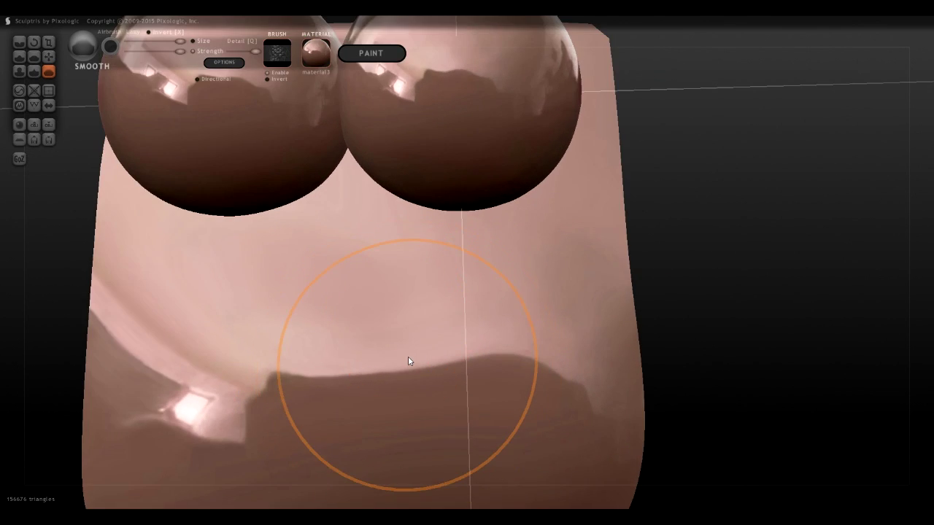
{"action": "scroll", "coordinate": [408, 361], "scroll_direction": "down", "scroll_amount": 3}
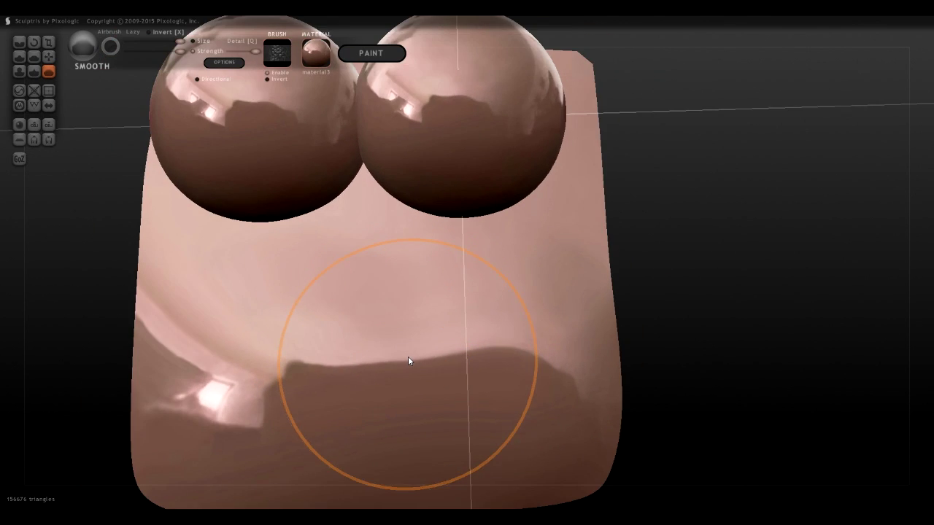
{"action": "left_click", "coordinate": [20, 59]}
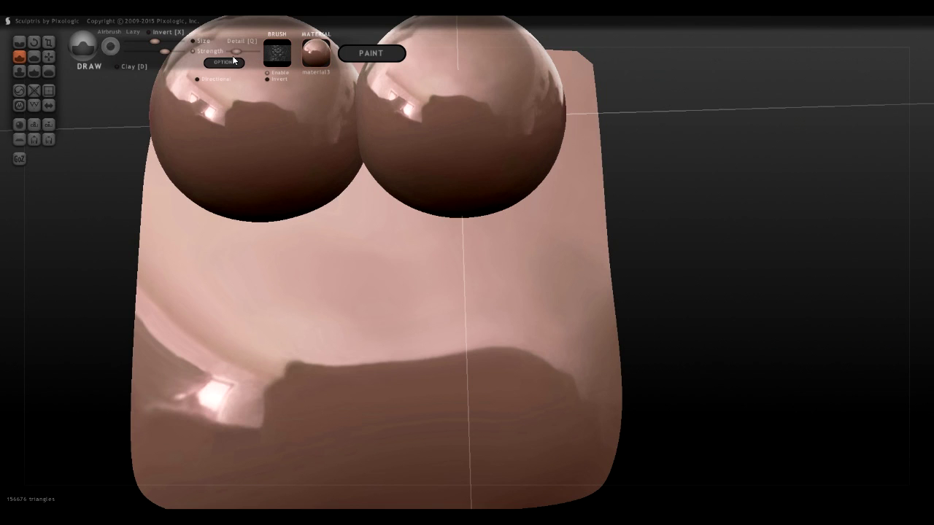
{"action": "left_click", "coordinate": [384, 359]}
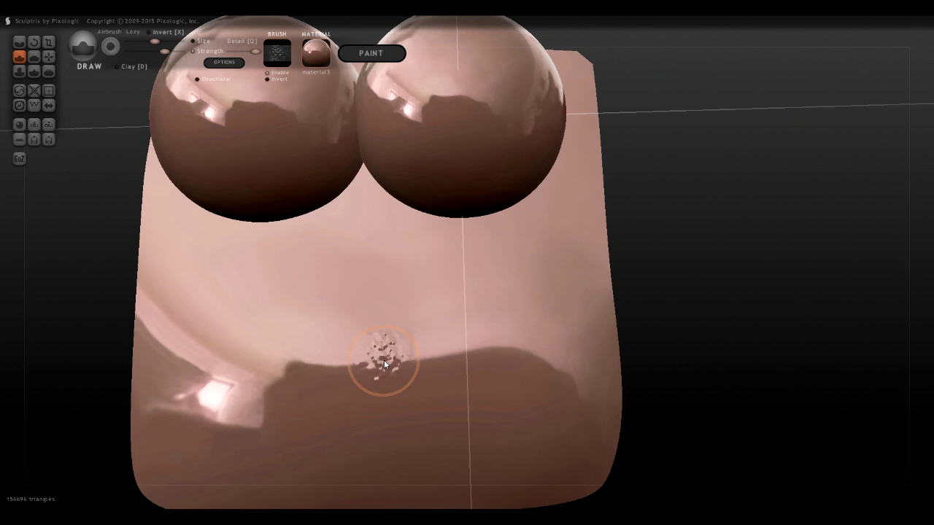
Stamp the brush texture with the Draw brush at eleven scattered spots across the plane's front half, from its left edge to right of centre
{"action": "left_click", "coordinate": [514, 358]}
{"action": "left_click", "coordinate": [292, 363]}
{"action": "left_click", "coordinate": [253, 296]}
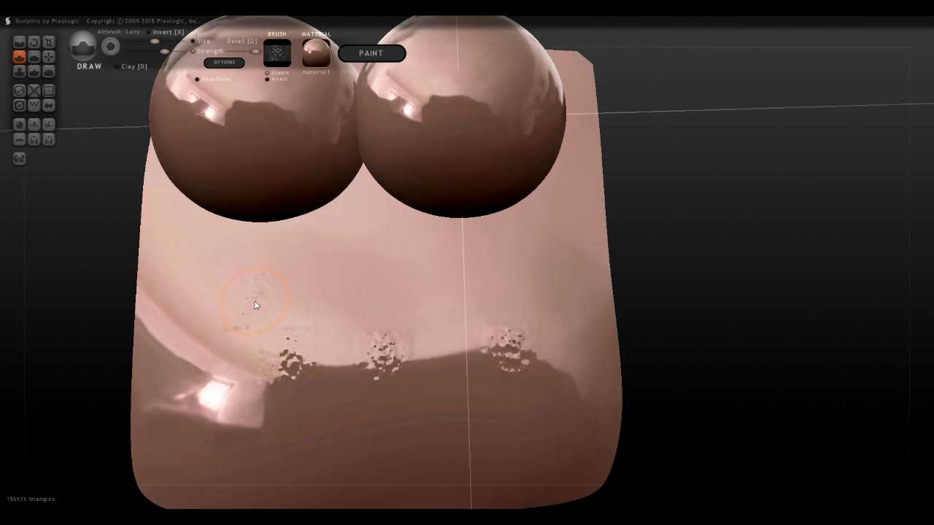
{"action": "left_click", "coordinate": [155, 351]}
{"action": "left_click", "coordinate": [223, 388]}
{"action": "left_click", "coordinate": [294, 411]}
{"action": "left_click", "coordinate": [358, 431]}
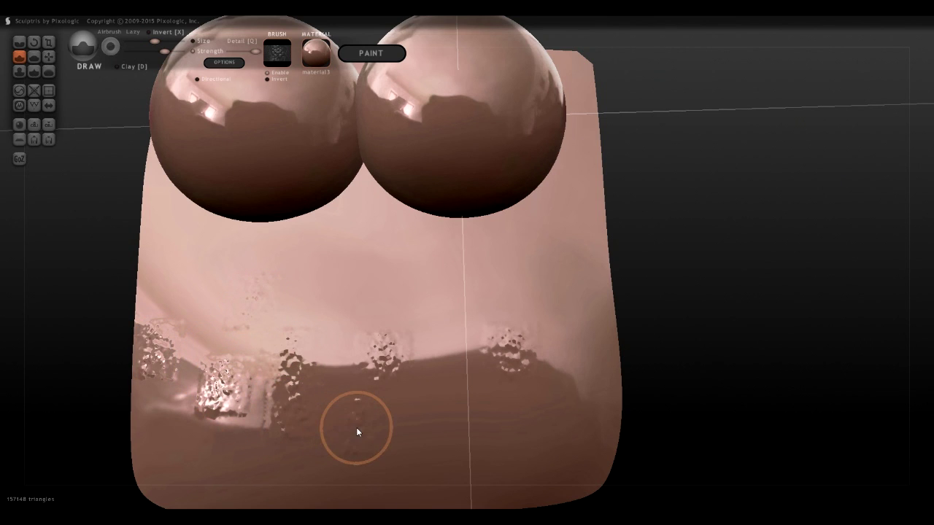
{"action": "left_click", "coordinate": [382, 282]}
{"action": "left_click", "coordinate": [434, 288]}
{"action": "left_click", "coordinate": [449, 321]}
{"action": "left_click", "coordinate": [453, 359]}
{"action": "scroll", "coordinate": [442, 404], "scroll_direction": "up", "scroll_amount": 3}
{"action": "scroll", "coordinate": [443, 401], "scroll_direction": "down", "scroll_amount": 5}
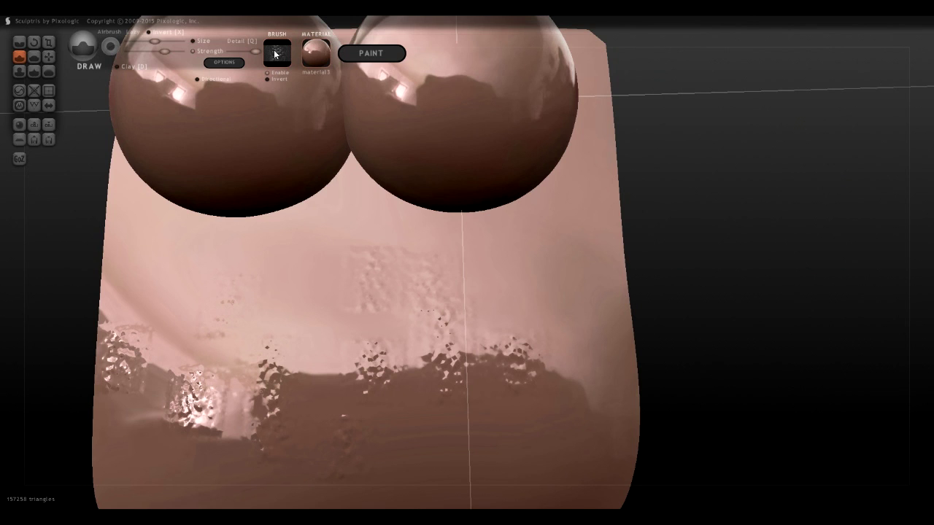
View the loaded brush textures and close the selection with demons-horror-creek kept
{"action": "left_click", "coordinate": [267, 73]}
{"action": "left_click", "coordinate": [277, 52]}
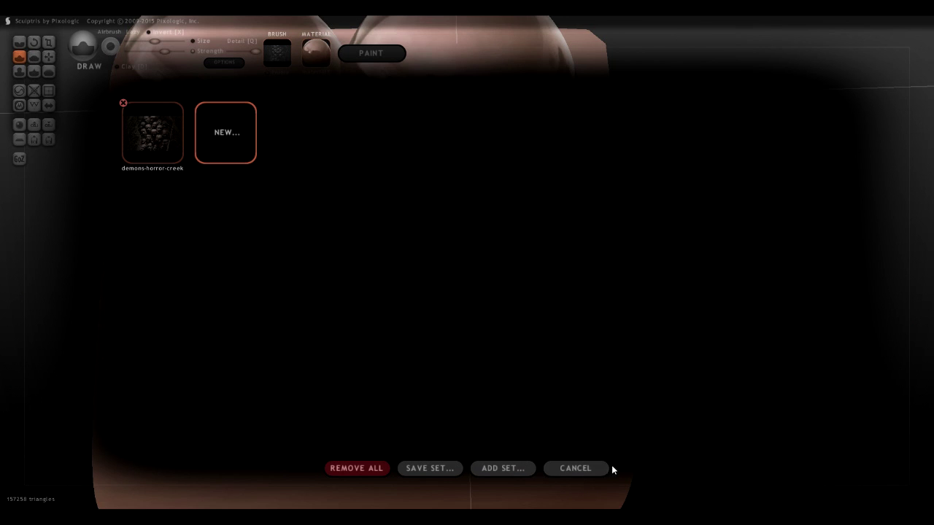
{"action": "left_click", "coordinate": [592, 469]}
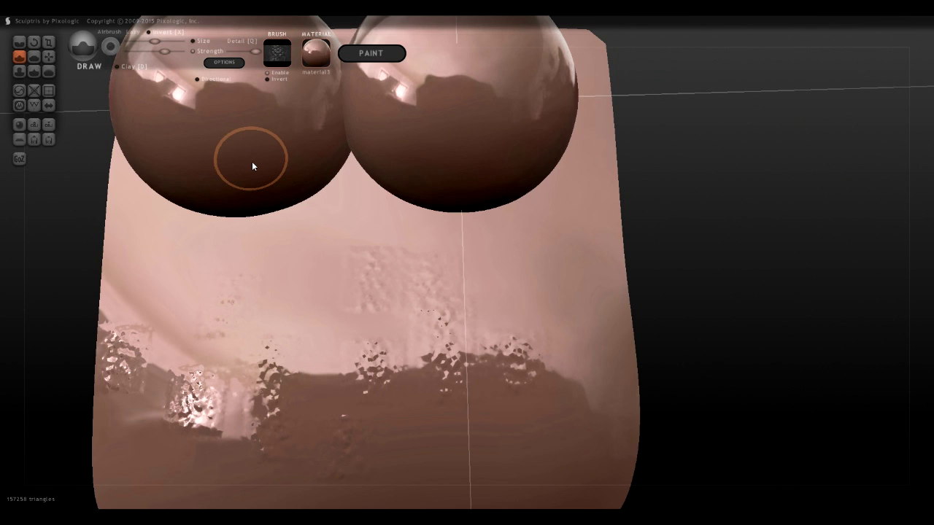
Draw the brush texture in a wide, rough band across the whole width of the plane's front half
{"action": "mouse_move", "coordinate": [534, 341]}
{"action": "right_mouse_down"}
{"action": "mouse_move", "coordinate": [538, 287]}
{"action": "mouse_move", "coordinate": [596, 246]}
{"action": "mouse_move", "coordinate": [602, 225]}
{"action": "mouse_move", "coordinate": [543, 271]}
{"action": "mouse_move", "coordinate": [516, 340]}
{"action": "mouse_move", "coordinate": [302, 313]}
{"action": "right_mouse_up"}
{"action": "mouse_move", "coordinate": [356, 328]}
{"action": "left_mouse_down"}
{"action": "mouse_move", "coordinate": [175, 339]}
{"action": "mouse_move", "coordinate": [312, 460]}
{"action": "mouse_move", "coordinate": [146, 394]}
{"action": "mouse_move", "coordinate": [459, 373]}
{"action": "mouse_move", "coordinate": [321, 409]}
{"action": "mouse_move", "coordinate": [617, 329]}
{"action": "mouse_move", "coordinate": [474, 466]}
{"action": "mouse_move", "coordinate": [623, 461]}
{"action": "mouse_move", "coordinate": [394, 466]}
{"action": "mouse_move", "coordinate": [555, 456]}
{"action": "left_mouse_up"}
{"action": "mouse_move", "coordinate": [555, 456]}
{"action": "right_mouse_down"}
{"action": "mouse_move", "coordinate": [547, 352]}
{"action": "mouse_move", "coordinate": [530, 318]}
{"action": "mouse_move", "coordinate": [626, 312]}
{"action": "right_mouse_up"}
{"action": "scroll", "coordinate": [388, 395], "scroll_direction": "up", "scroll_amount": 5}
{"action": "scroll", "coordinate": [528, 383], "scroll_direction": "down", "scroll_amount": 4}
{"action": "mouse_move", "coordinate": [529, 382]}
{"action": "right_mouse_down"}
{"action": "mouse_move", "coordinate": [340, 380]}
{"action": "mouse_move", "coordinate": [419, 417]}
{"action": "mouse_move", "coordinate": [463, 417]}
{"action": "right_mouse_up"}
{"action": "right_click_drag", "start_coordinate": [461, 365], "coordinate": [453, 307]}
{"action": "scroll", "coordinate": [453, 306], "scroll_direction": "down", "scroll_amount": 5}
{"action": "mouse_move", "coordinate": [475, 338]}
{"action": "right_mouse_down"}
{"action": "mouse_move", "coordinate": [492, 342]}
{"action": "mouse_move", "coordinate": [483, 346]}
{"action": "mouse_move", "coordinate": [477, 334]}
{"action": "right_mouse_up"}
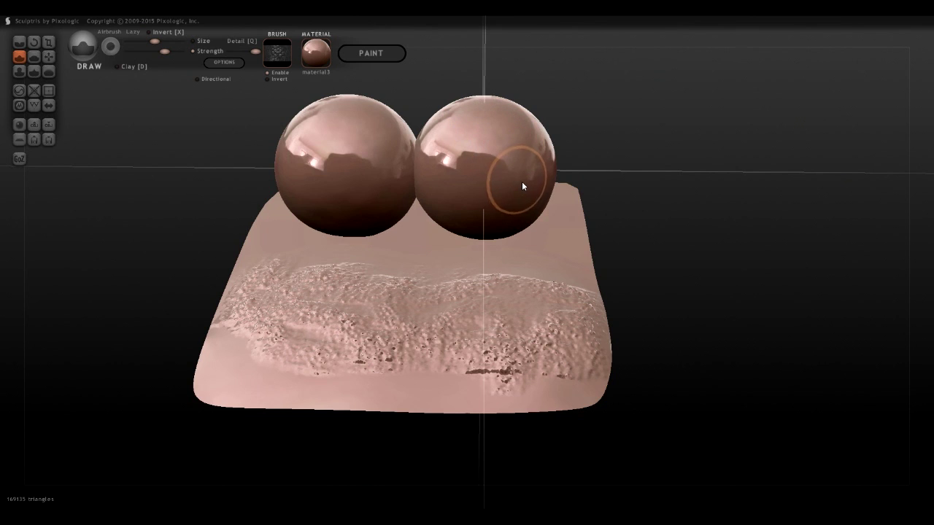
{"action": "middle_click_drag", "start_coordinate": [522, 182], "coordinate": [520, 182]}
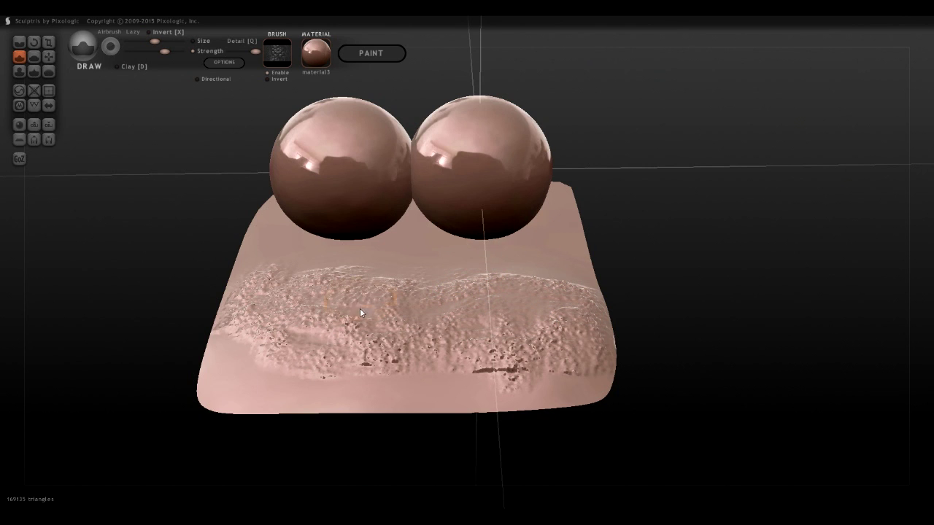
{"action": "mouse_move", "coordinate": [611, 291]}
{"action": "left_mouse_down"}
{"action": "mouse_move", "coordinate": [612, 272]}
{"action": "mouse_move", "coordinate": [609, 283]}
{"action": "left_mouse_up"}
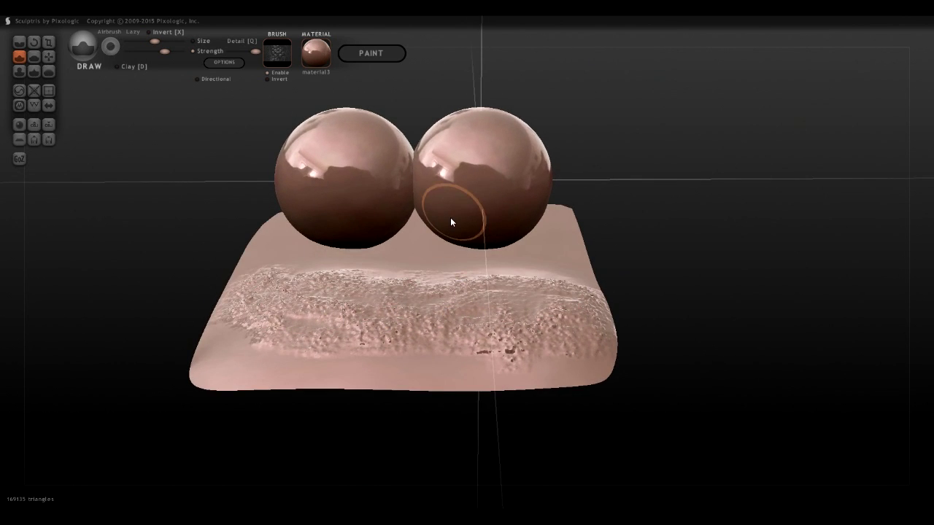
{"action": "scroll", "coordinate": [441, 238], "scroll_direction": "up", "scroll_amount": 2}
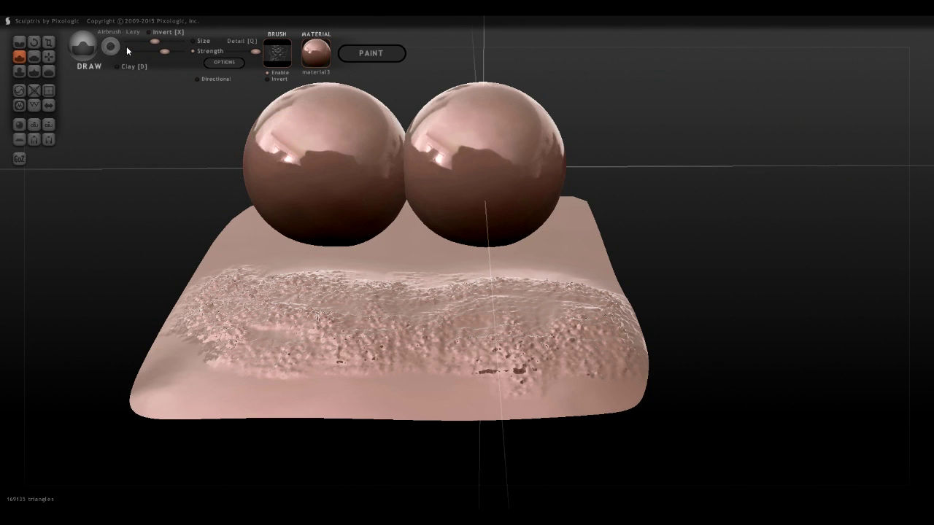
Smooth away the textured band on the plane with the Smooth brush and disable the brush texture
{"action": "left_click", "coordinate": [48, 71]}
{"action": "mouse_move", "coordinate": [287, 281]}
{"action": "left_mouse_down"}
{"action": "mouse_move", "coordinate": [480, 349]}
{"action": "mouse_move", "coordinate": [534, 293]}
{"action": "mouse_move", "coordinate": [311, 354]}
{"action": "mouse_move", "coordinate": [244, 286]}
{"action": "mouse_move", "coordinate": [499, 376]}
{"action": "mouse_move", "coordinate": [438, 302]}
{"action": "left_mouse_up"}
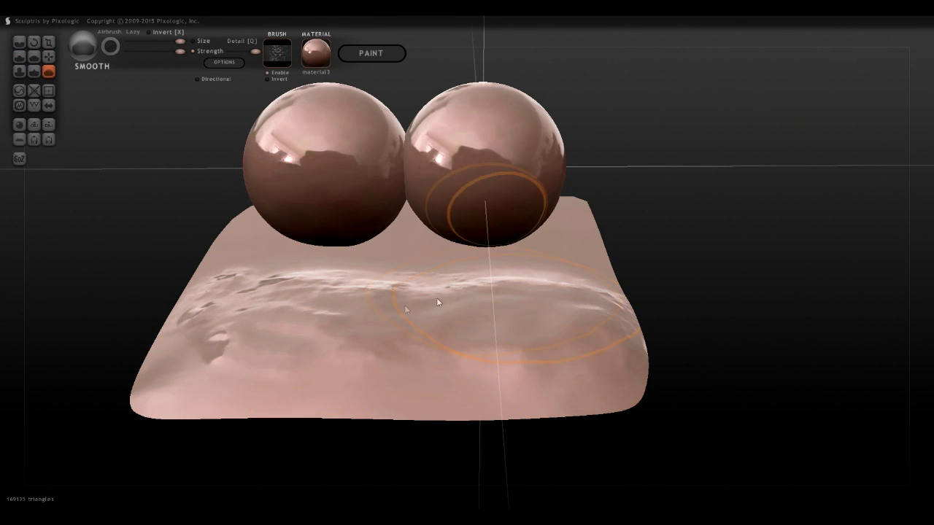
{"action": "mouse_move", "coordinate": [554, 312]}
{"action": "right_mouse_down"}
{"action": "mouse_move", "coordinate": [460, 338]}
{"action": "mouse_move", "coordinate": [389, 273]}
{"action": "mouse_move", "coordinate": [577, 307]}
{"action": "mouse_move", "coordinate": [569, 349]}
{"action": "mouse_move", "coordinate": [550, 323]}
{"action": "mouse_move", "coordinate": [559, 319]}
{"action": "right_mouse_up"}
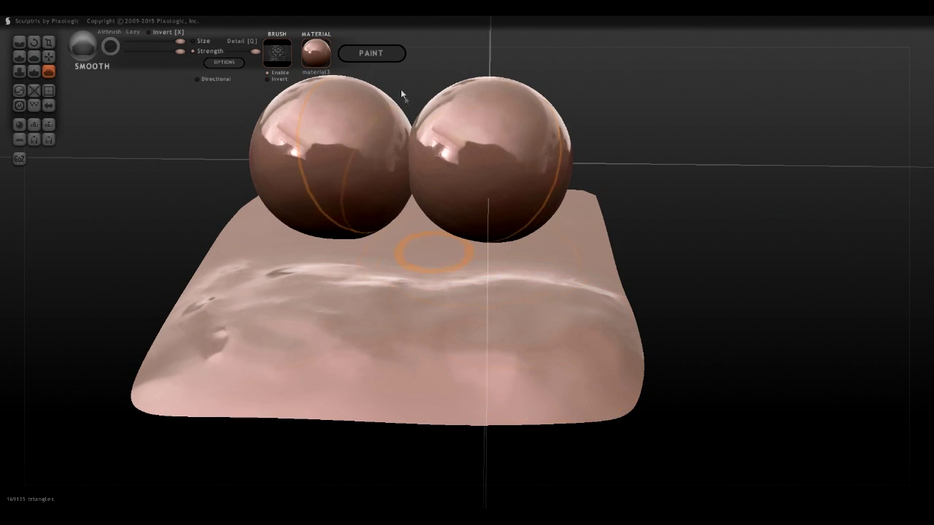
{"action": "left_click", "coordinate": [268, 73]}
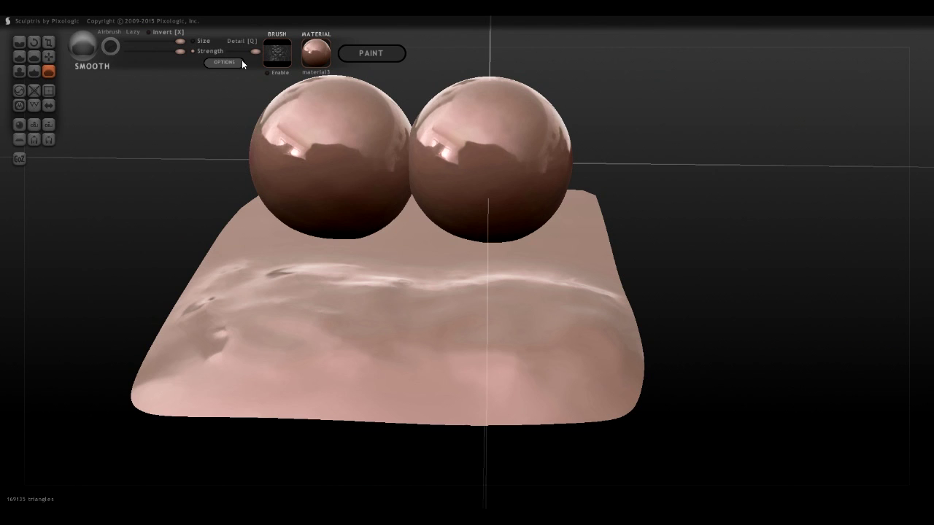
Load the dark image of stone faces and bare trees as the scene background in the sculpt options
{"action": "left_click", "coordinate": [240, 63]}
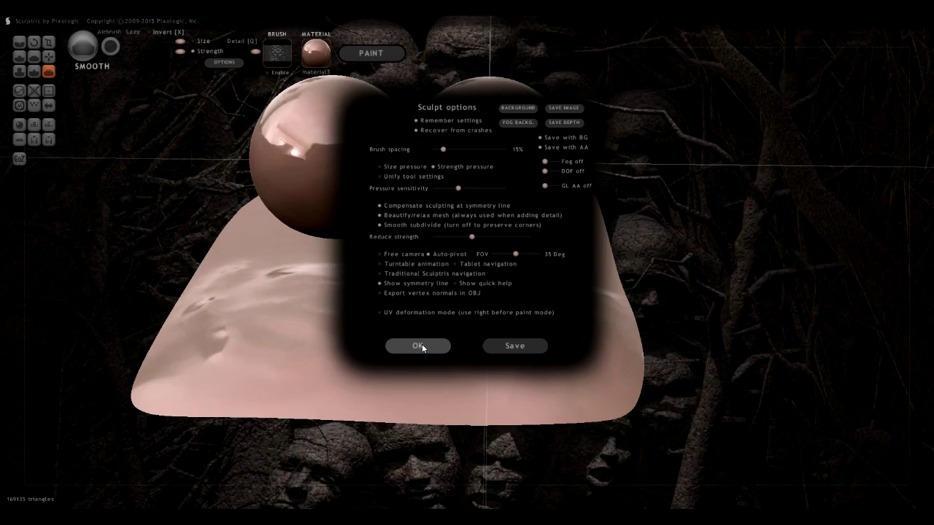
{"action": "left_click", "coordinate": [422, 348]}
Change the material of the spheres and plane to droplet_01
{"action": "mouse_move", "coordinate": [698, 237]}
{"action": "left_mouse_down"}
{"action": "mouse_move", "coordinate": [612, 131]}
{"action": "mouse_move", "coordinate": [641, 229]}
{"action": "mouse_move", "coordinate": [795, 270]}
{"action": "mouse_move", "coordinate": [734, 334]}
{"action": "mouse_move", "coordinate": [659, 333]}
{"action": "mouse_move", "coordinate": [634, 236]}
{"action": "mouse_move", "coordinate": [697, 321]}
{"action": "mouse_move", "coordinate": [717, 197]}
{"action": "mouse_move", "coordinate": [694, 250]}
{"action": "mouse_move", "coordinate": [662, 198]}
{"action": "mouse_move", "coordinate": [729, 216]}
{"action": "mouse_move", "coordinate": [494, 220]}
{"action": "mouse_move", "coordinate": [709, 218]}
{"action": "mouse_move", "coordinate": [669, 213]}
{"action": "mouse_move", "coordinate": [694, 208]}
{"action": "left_mouse_up"}
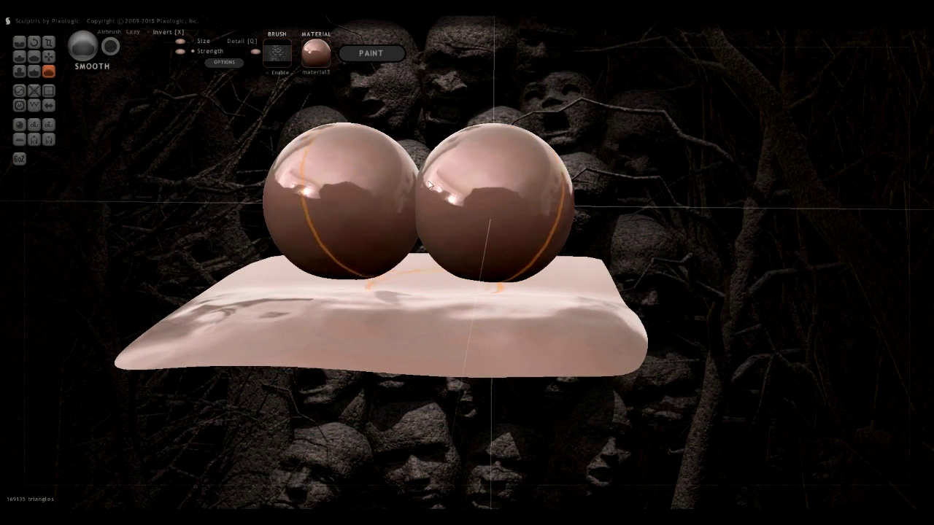
{"action": "left_click", "coordinate": [316, 53]}
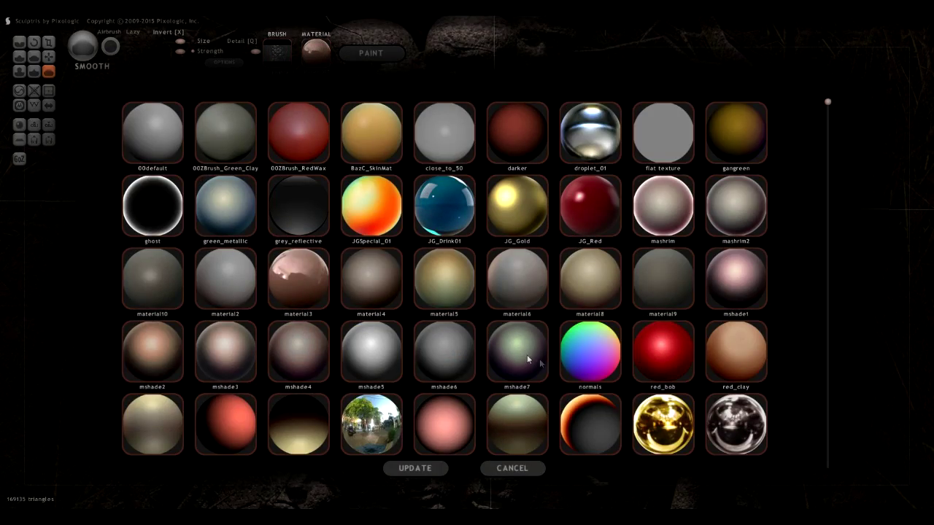
{"action": "left_click", "coordinate": [590, 133]}
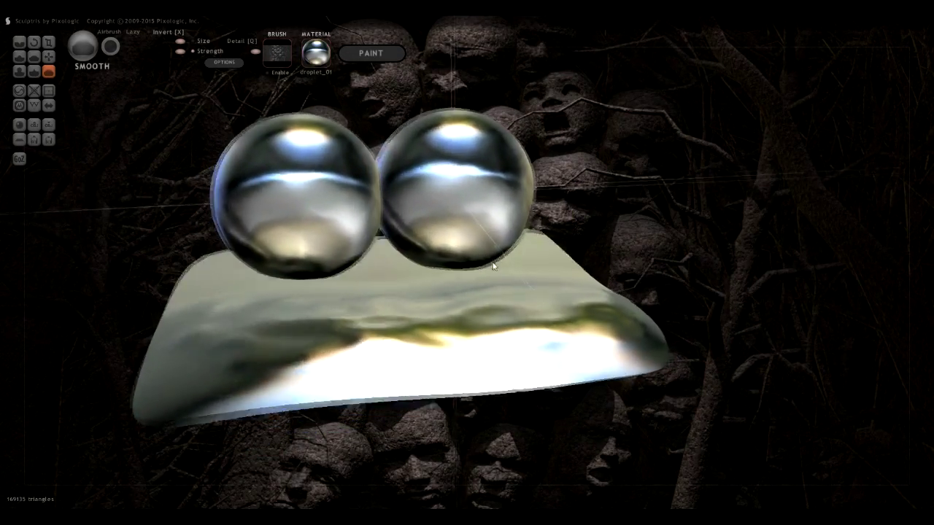